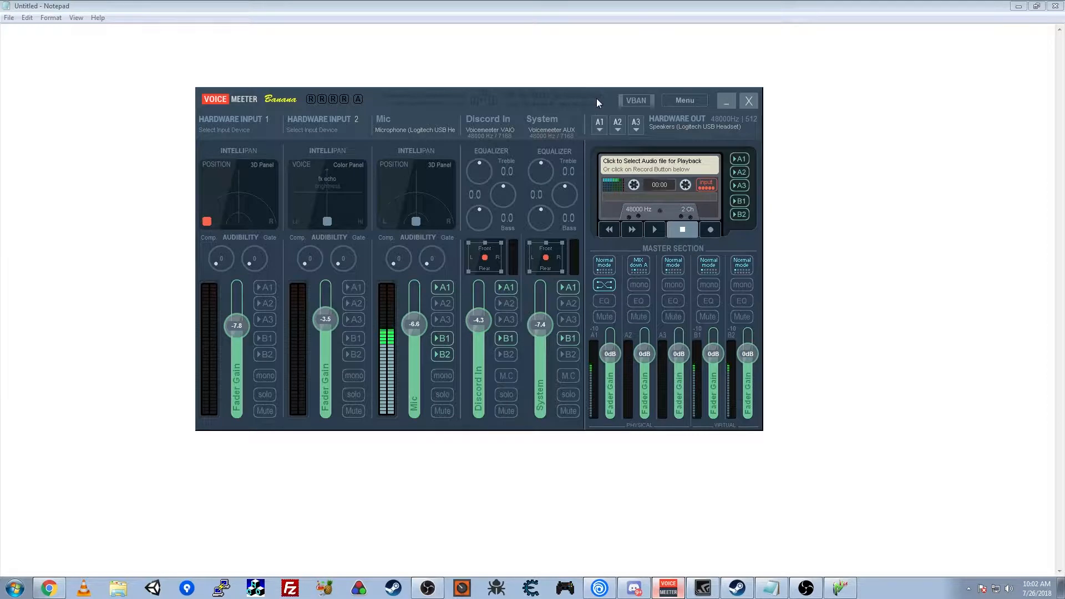
left_click_drag(605, 101, 608, 100)
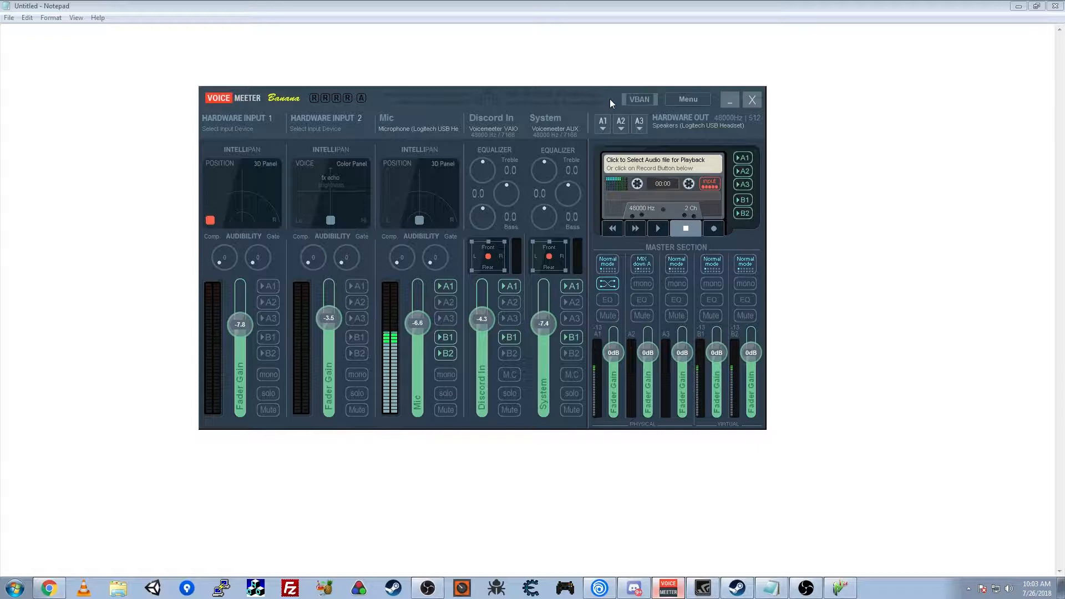
left_click_drag(610, 99, 595, 99)
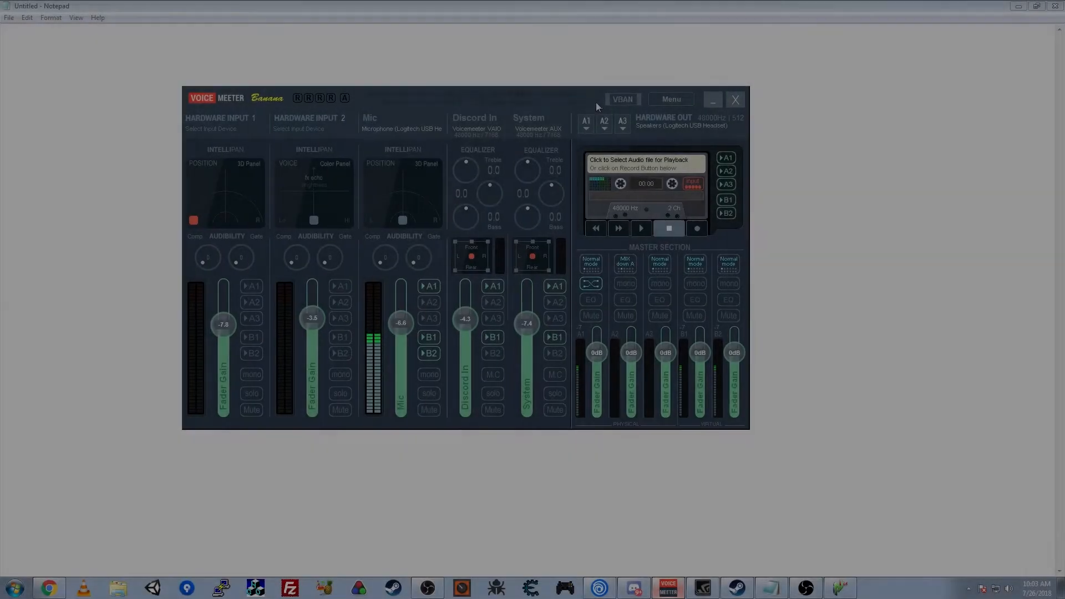
left_click_drag(596, 102, 585, 103)
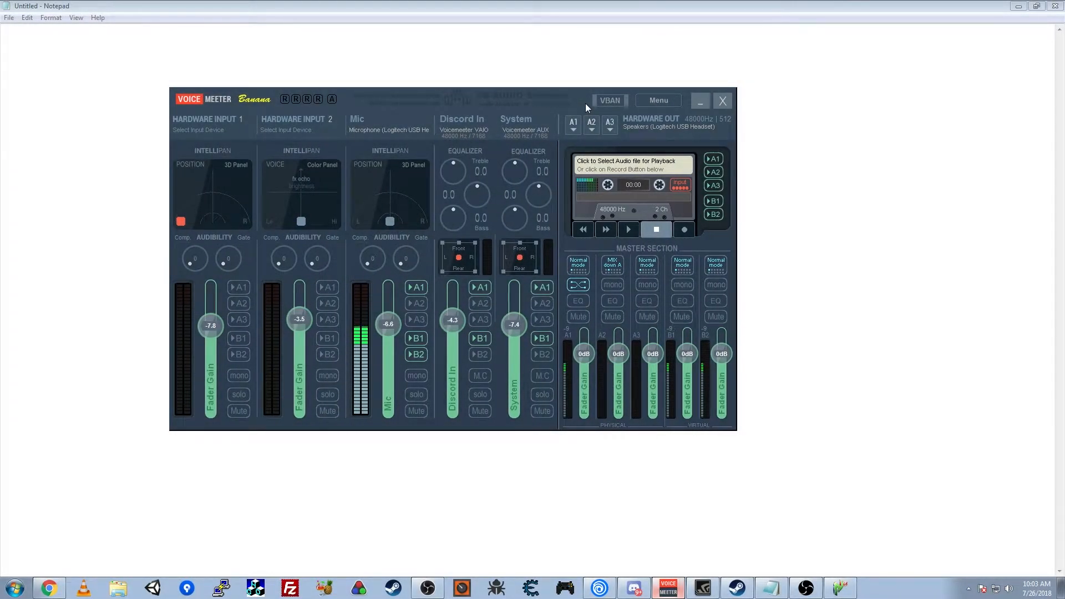
Open the system settings and view the available preferred main sample rates without changing the selection
left_click(672, 100)
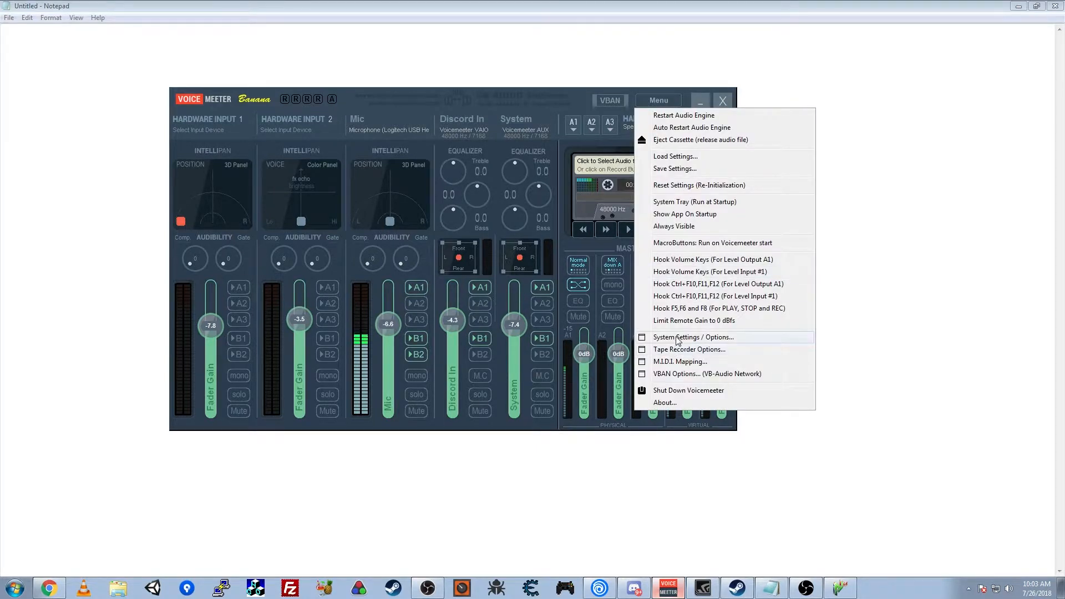
left_click(752, 338)
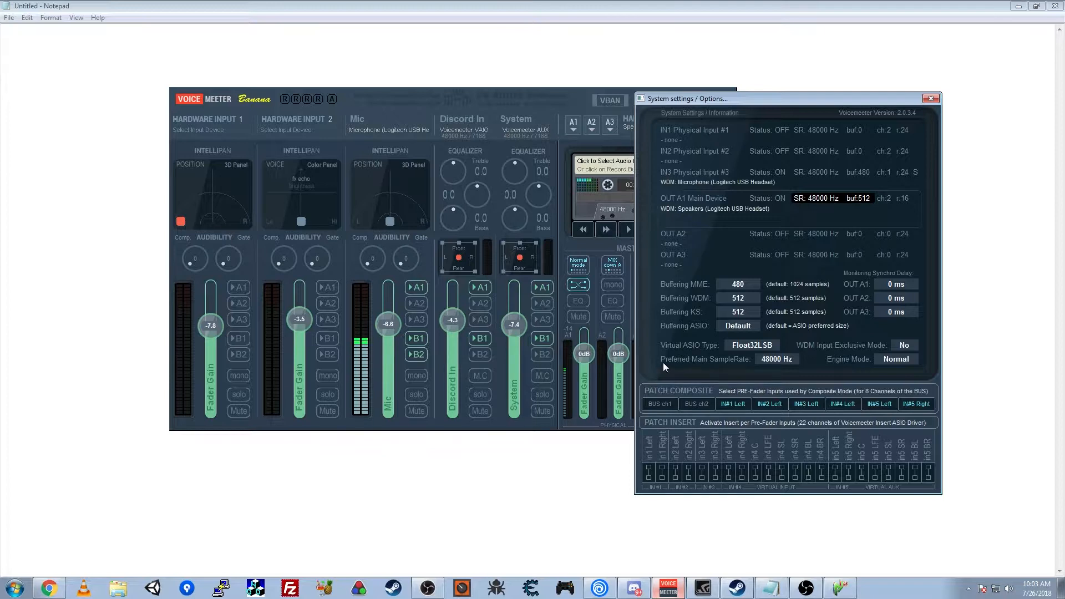
left_click(768, 362)
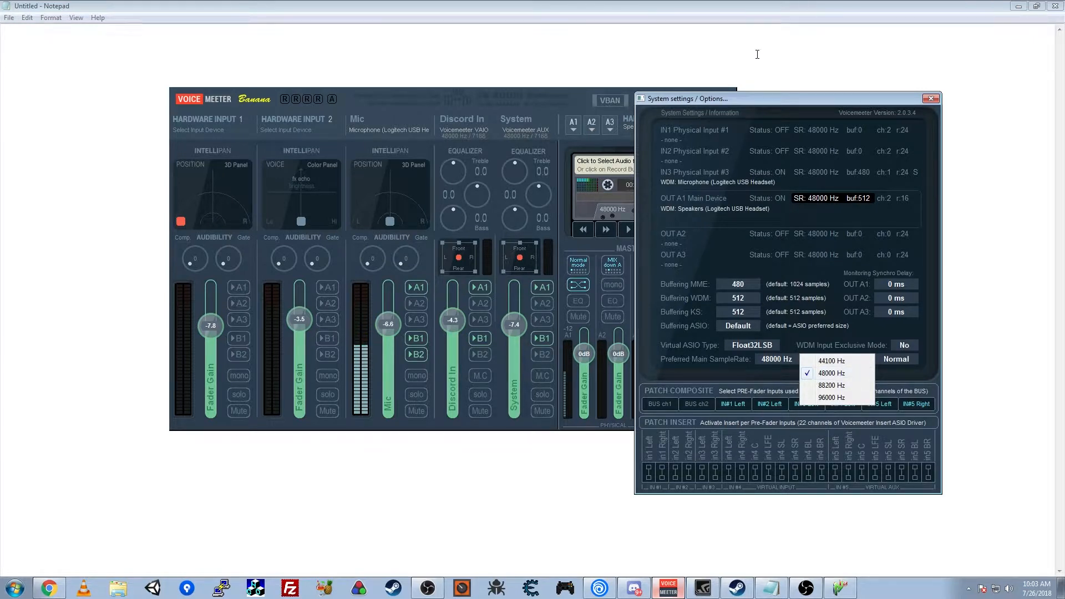
left_click(755, 98)
Arrange the system settings window beside the mixer window so that both can be read in full
left_click_drag(755, 98, 639, 56)
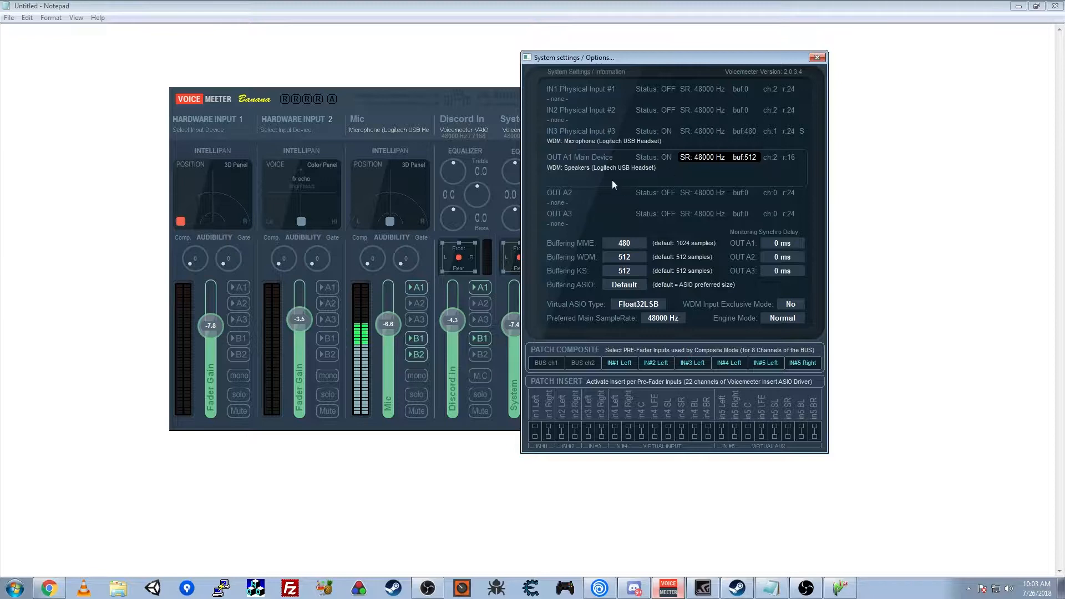
left_click_drag(752, 56, 960, 63)
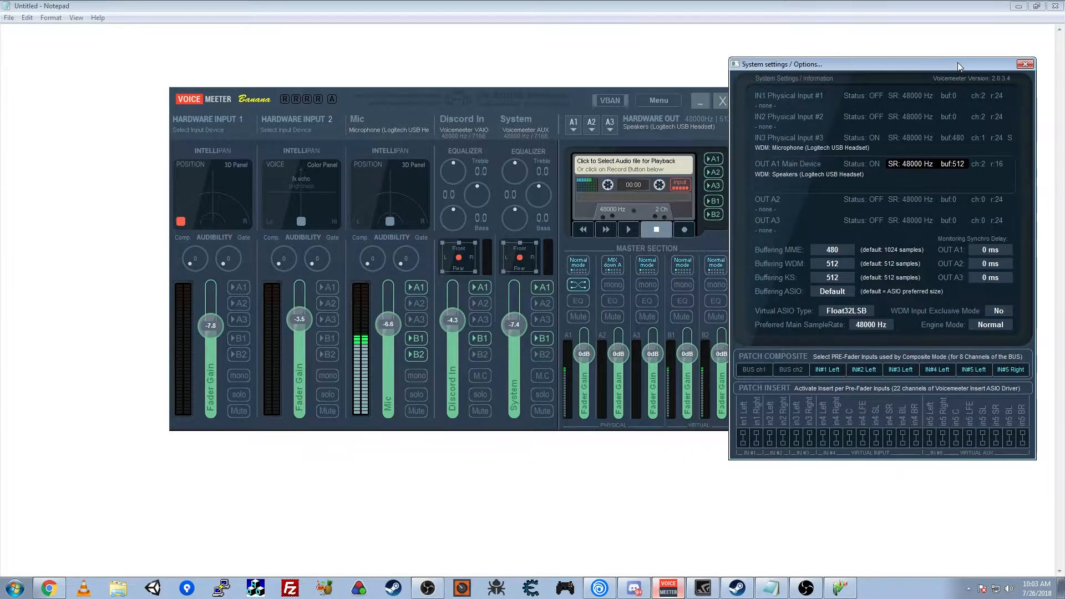
left_click_drag(578, 103, 535, 91)
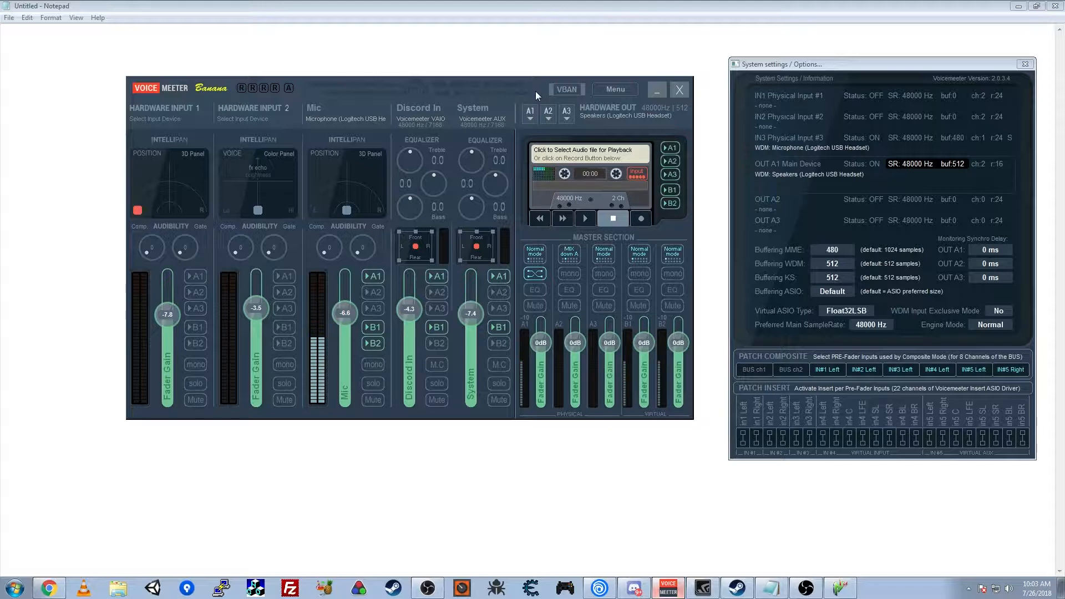
left_click_drag(810, 67, 784, 61)
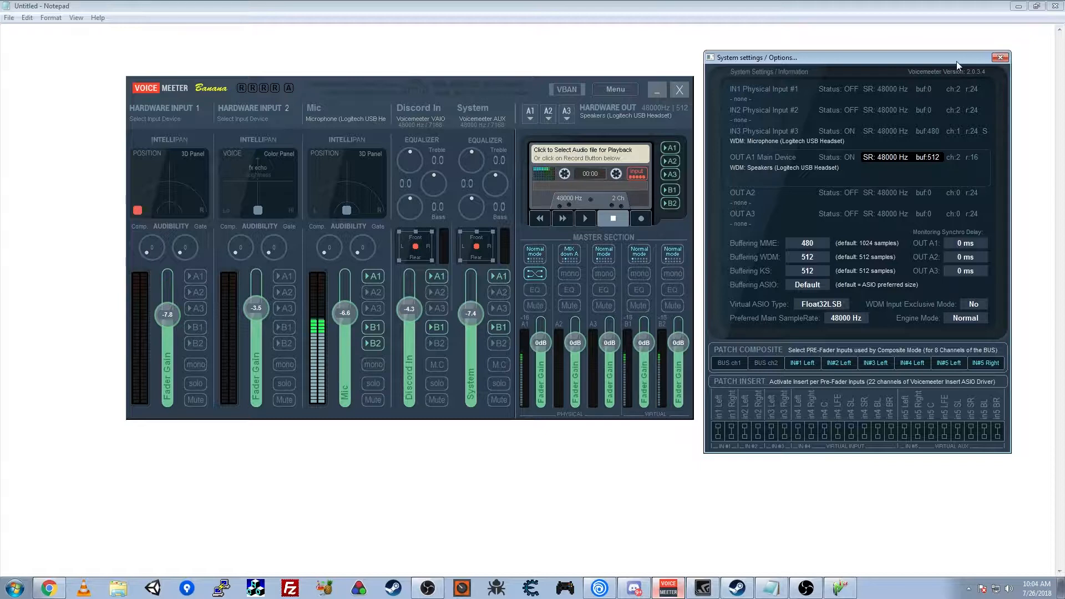
Review the preferred main sample rate choices once more, keep the selection, and close the system settings
left_click(849, 320)
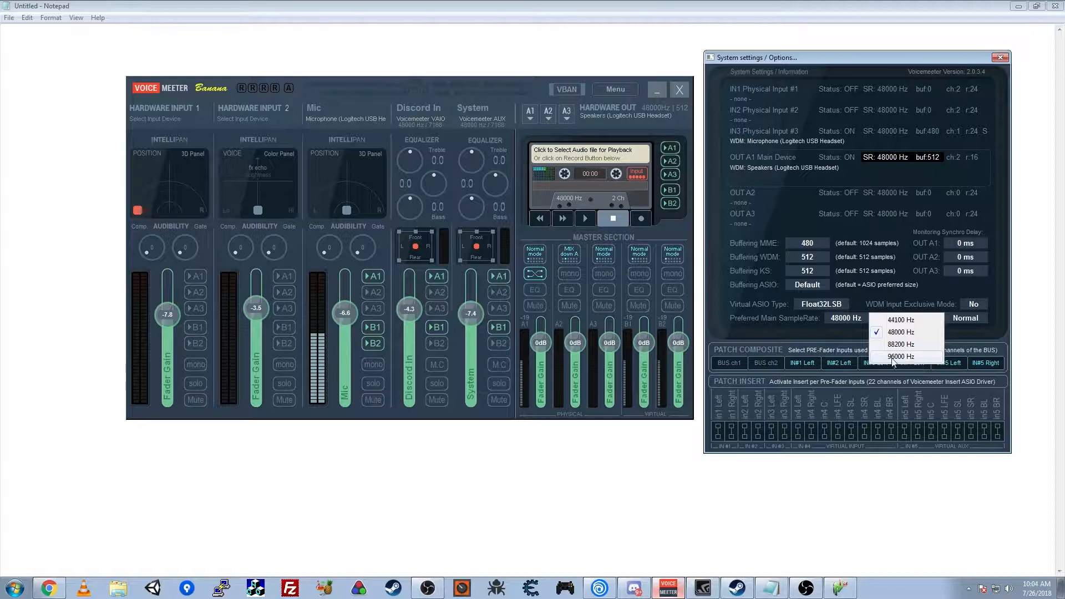
left_click(956, 60)
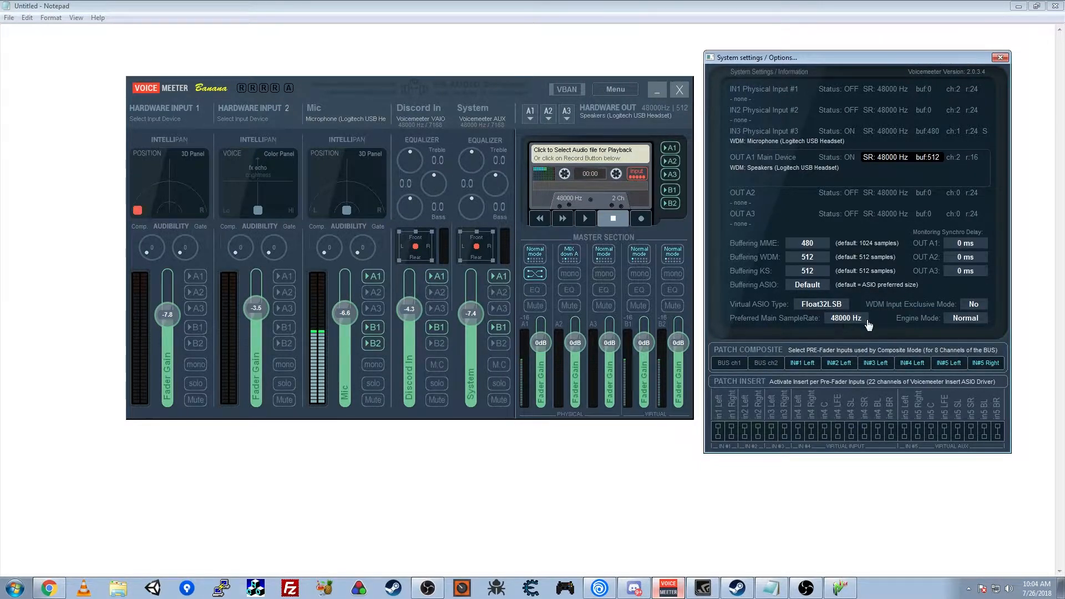
left_click(996, 58)
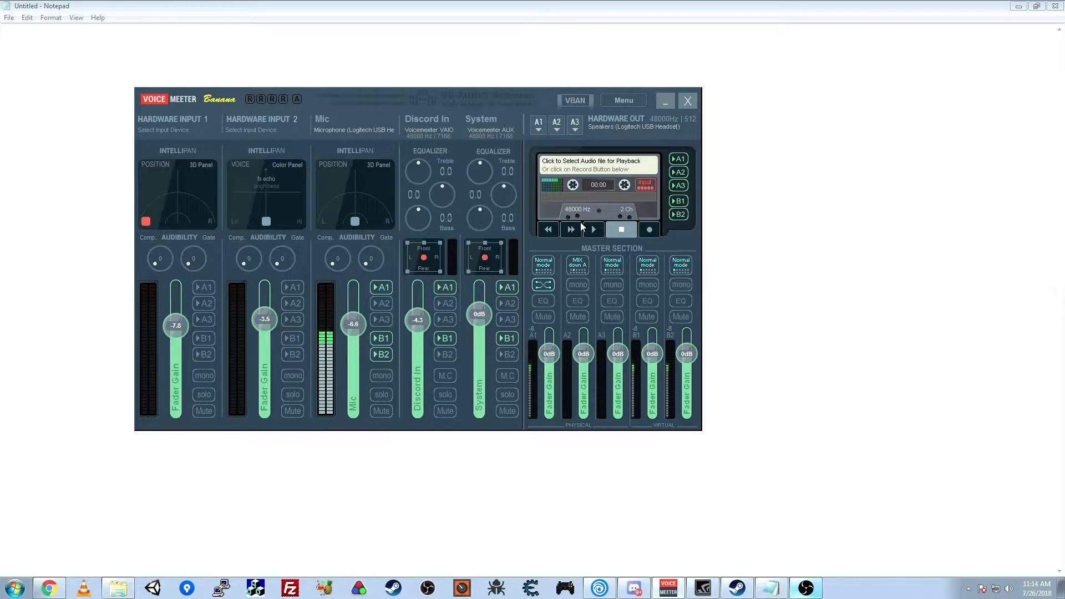
Restart the Voicemeeter audio engine
left_click(618, 101)
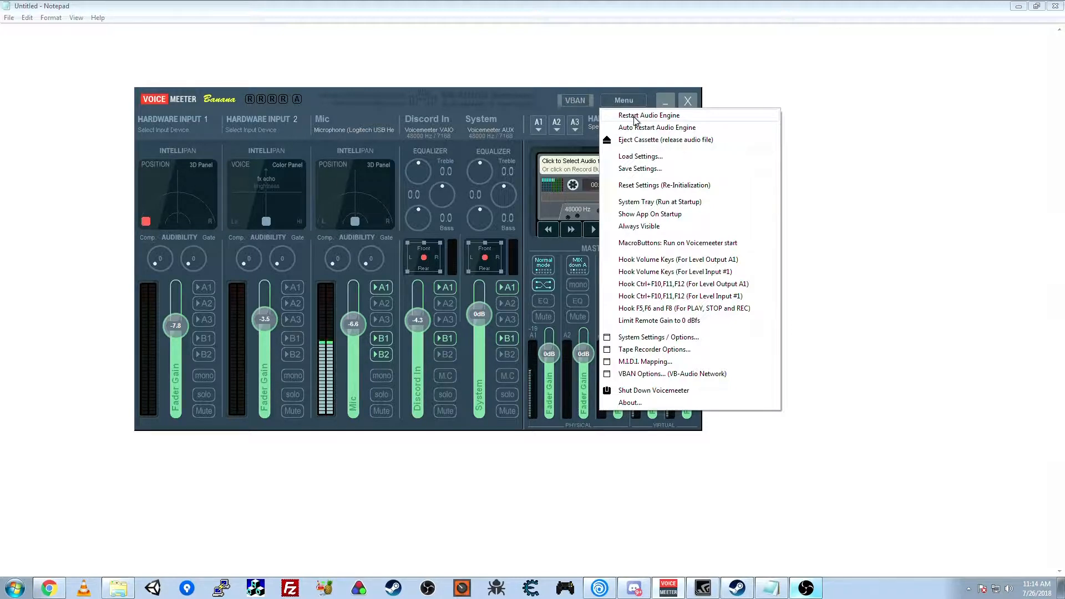
left_click(635, 117)
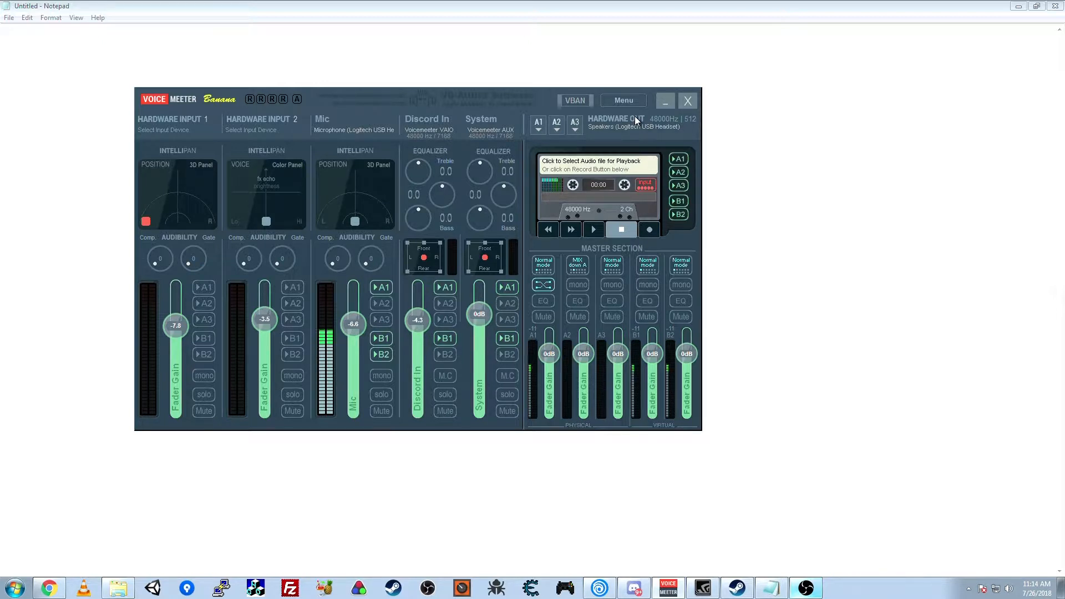
left_click(637, 102)
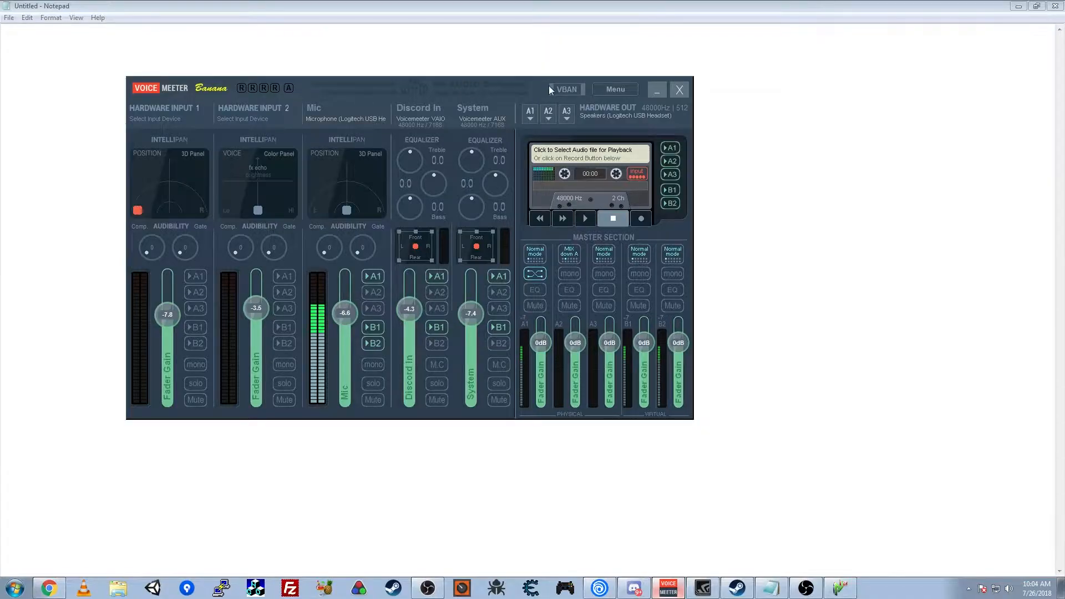
Reopen the system settings to examine the device sample rates and buffering values, and close them again
left_click_drag(545, 93, 668, 96)
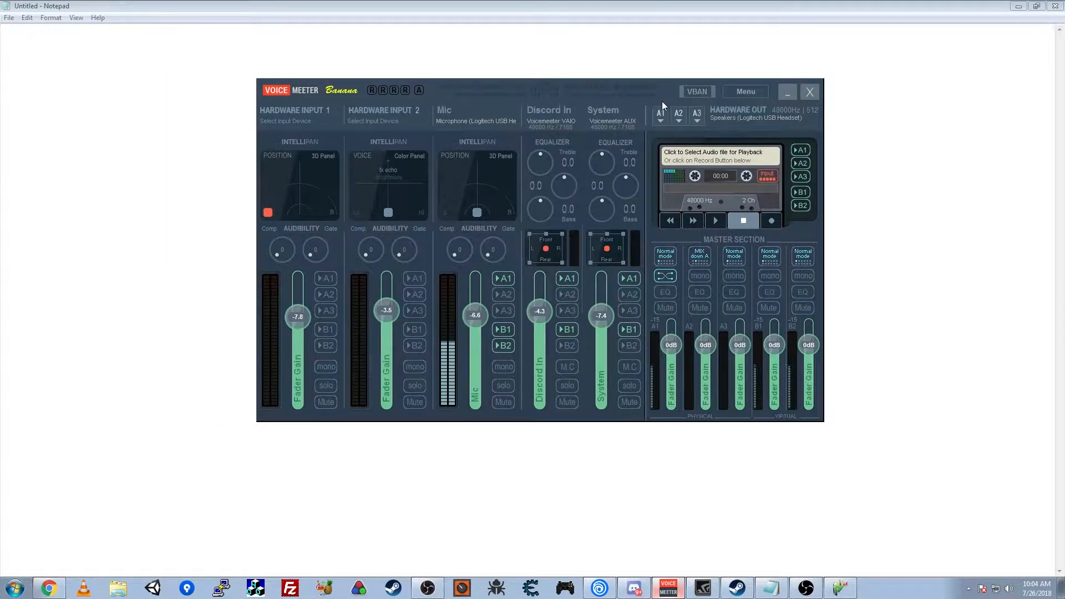
left_click(743, 91)
left_click(783, 329)
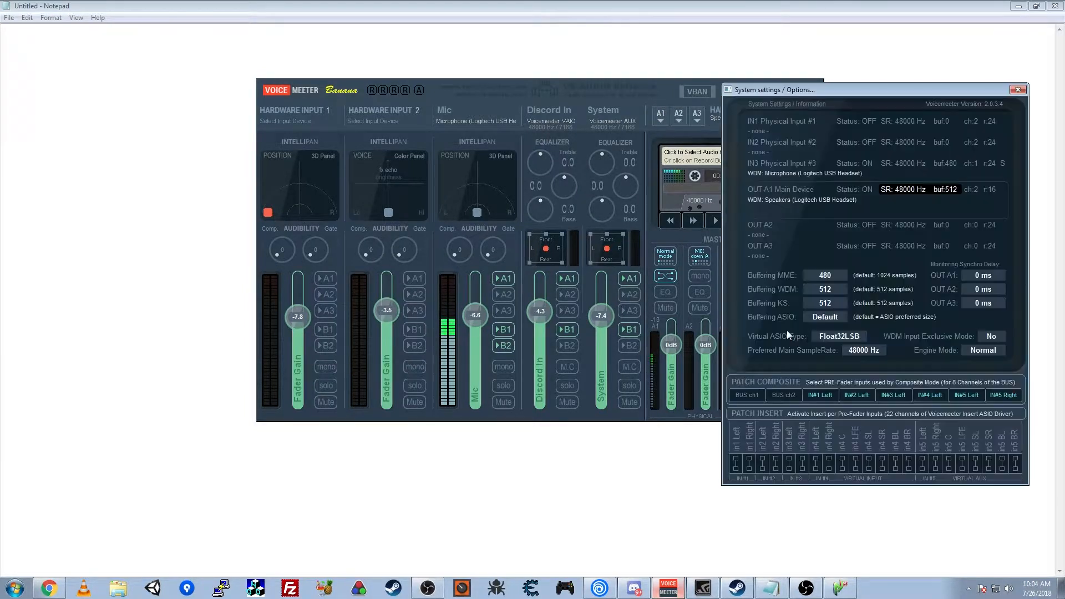
left_click(1018, 89)
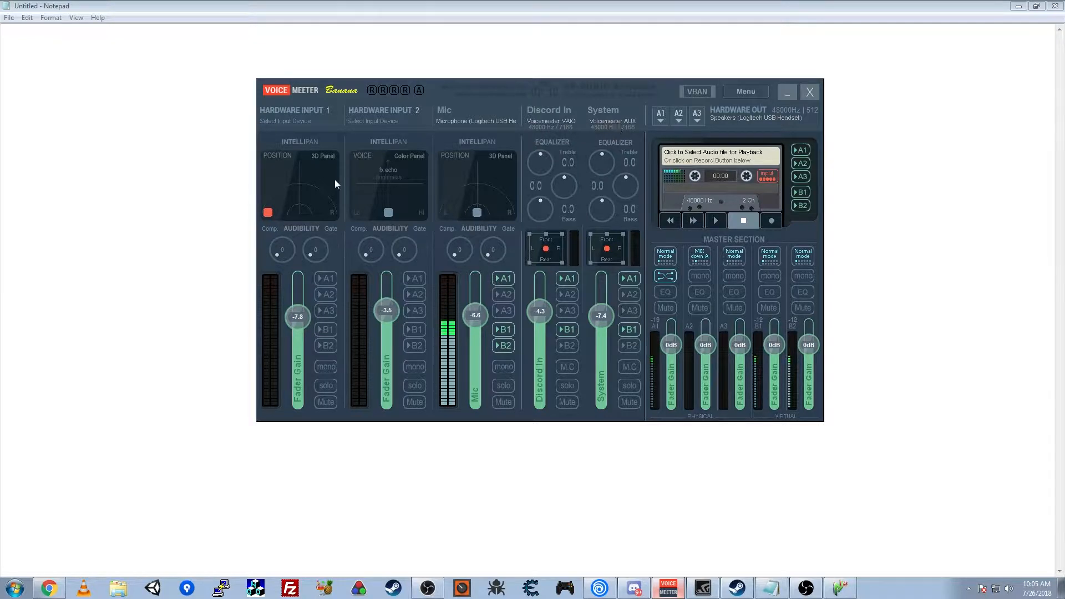
Launch Voicemeeter's Virtual IO Control Panel and move it so the virtual input names in the mixer are uncovered
left_click(15, 588)
left_click(39, 541)
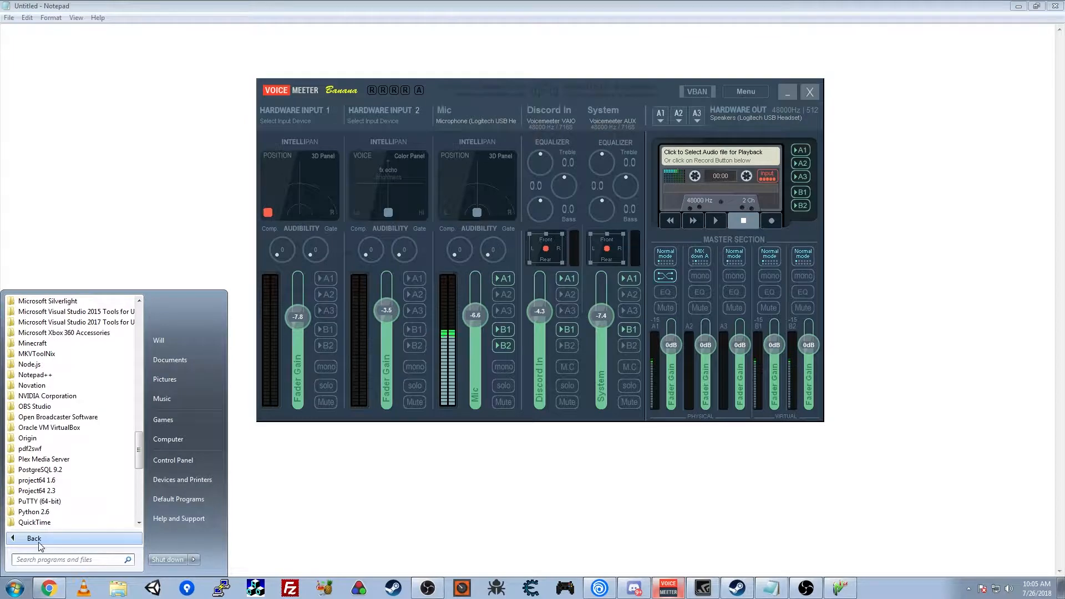
scroll(56, 433, "down", 10)
left_click(33, 417)
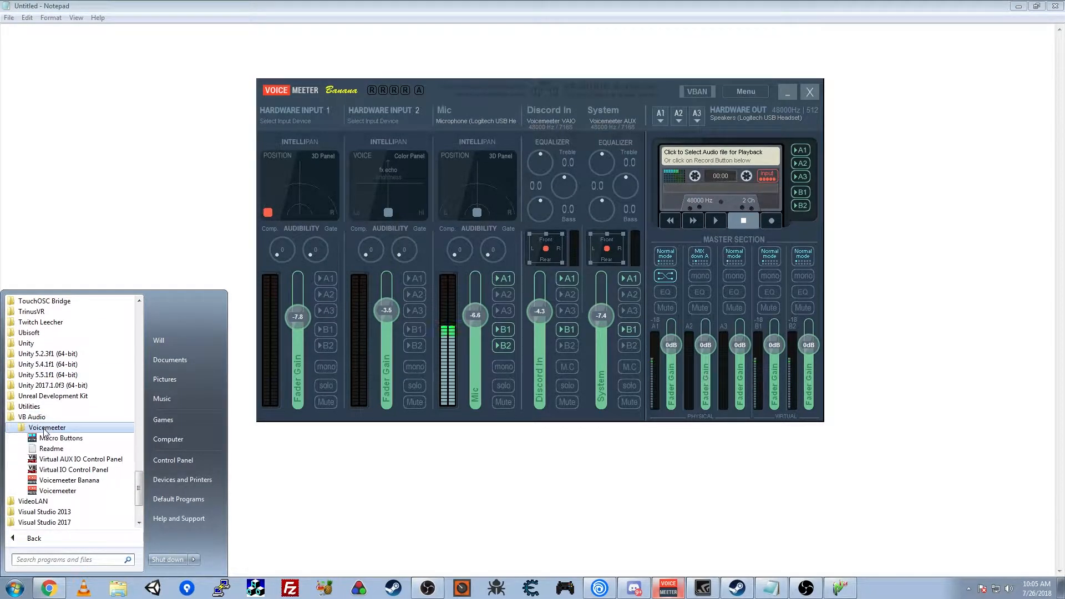
left_click(76, 473)
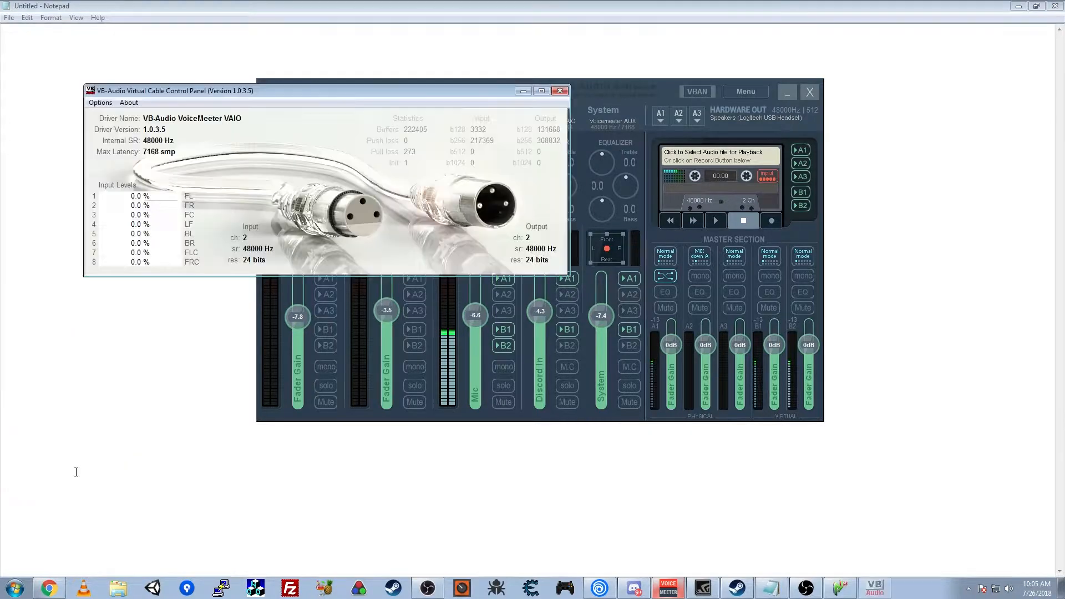
left_click_drag(427, 94, 387, 310)
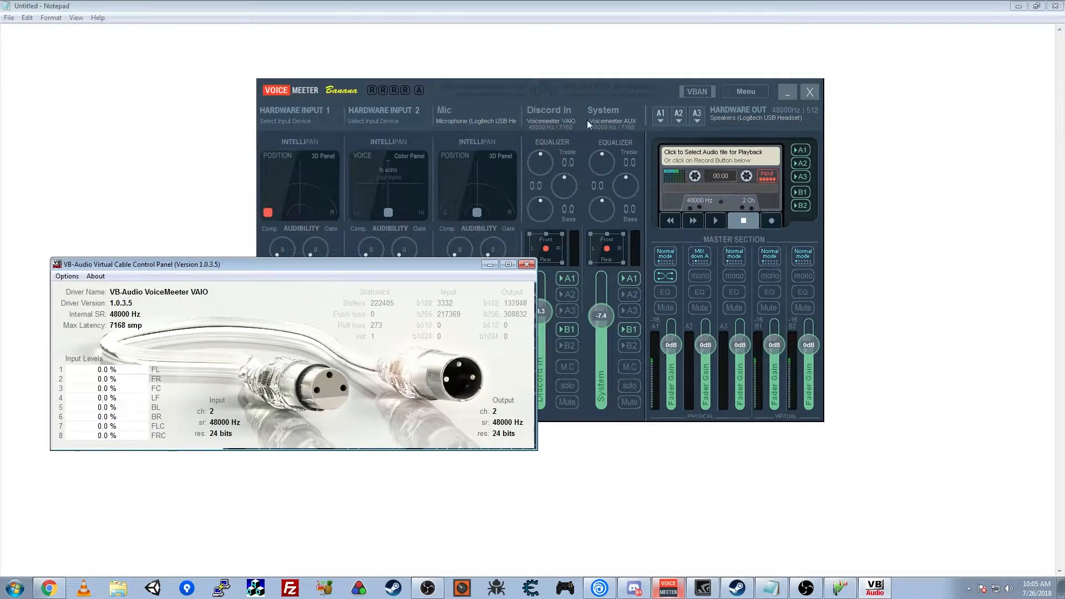
Launch the Virtual AUX IO Control Panel as well and place it next to the VoiceMeeter VAIO control panel
left_click(16, 589)
left_click(39, 540)
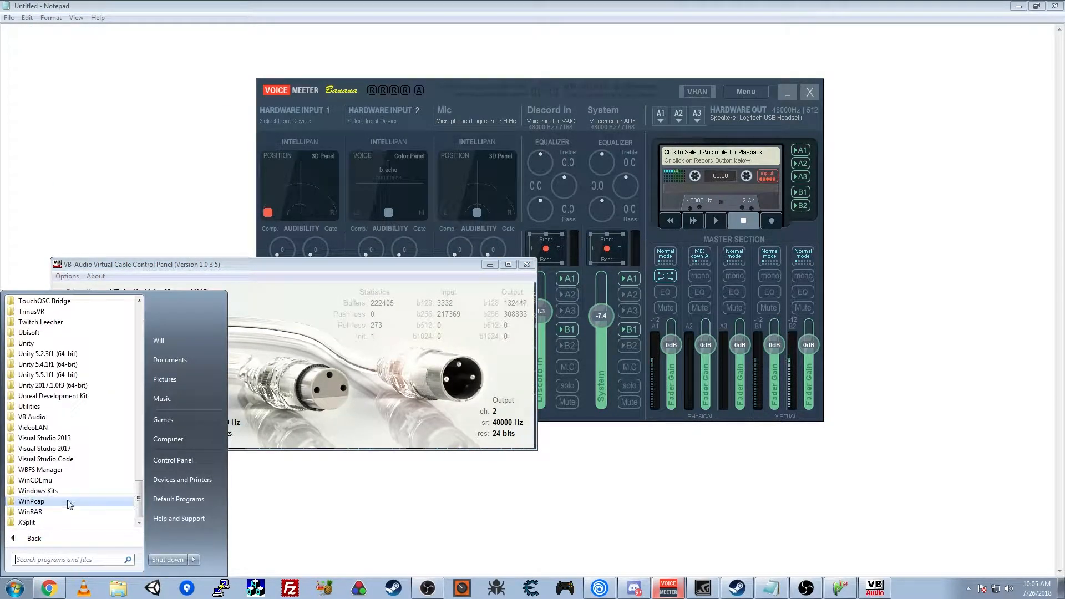
left_click(35, 416)
left_click(48, 427)
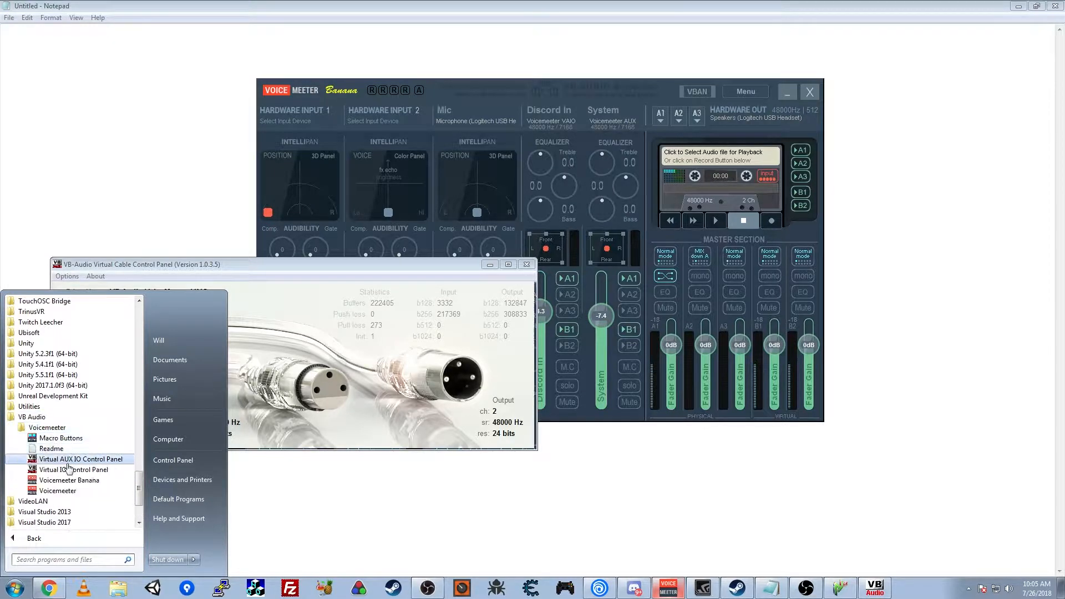
left_click(77, 461)
left_click_drag(284, 109, 568, 361)
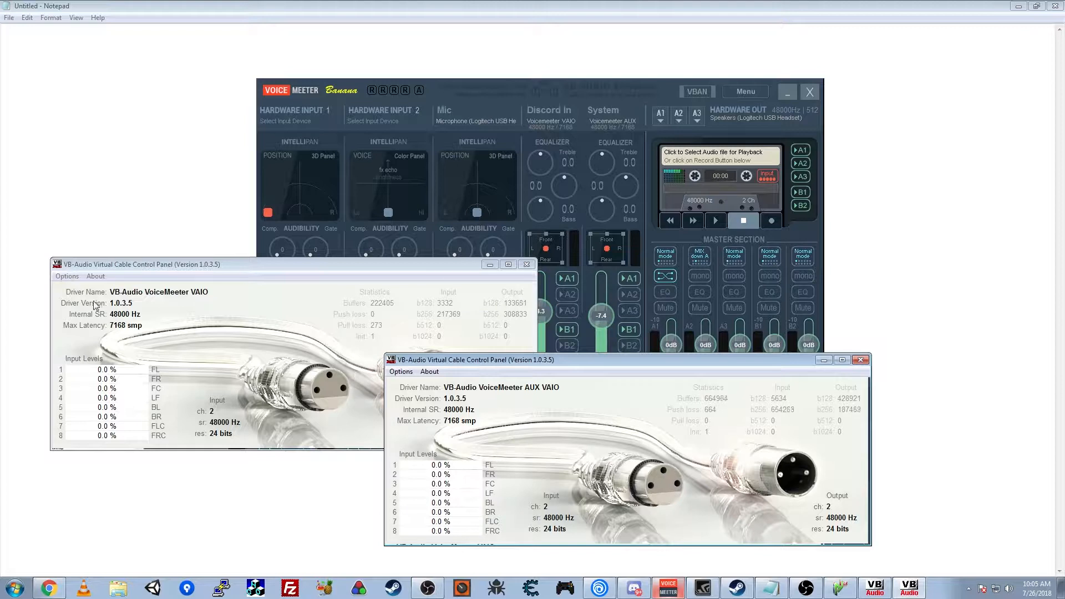
left_click_drag(120, 265, 119, 223)
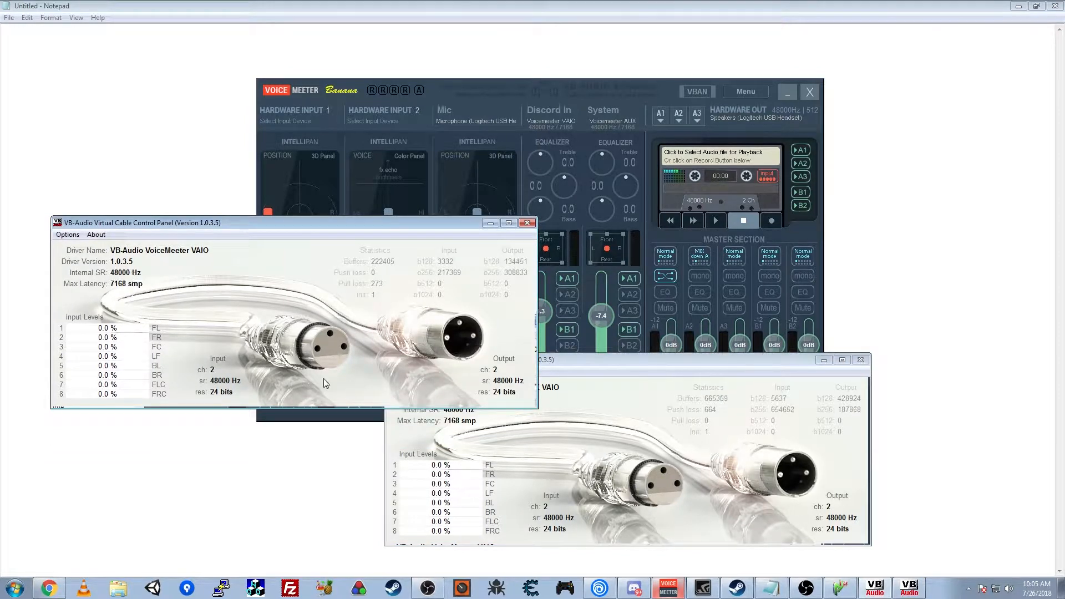
left_click_drag(568, 355, 570, 347)
Examine the max latency and internal sampling rate options of the VoiceMeeter VAIO control panel without changing them
left_click(66, 235)
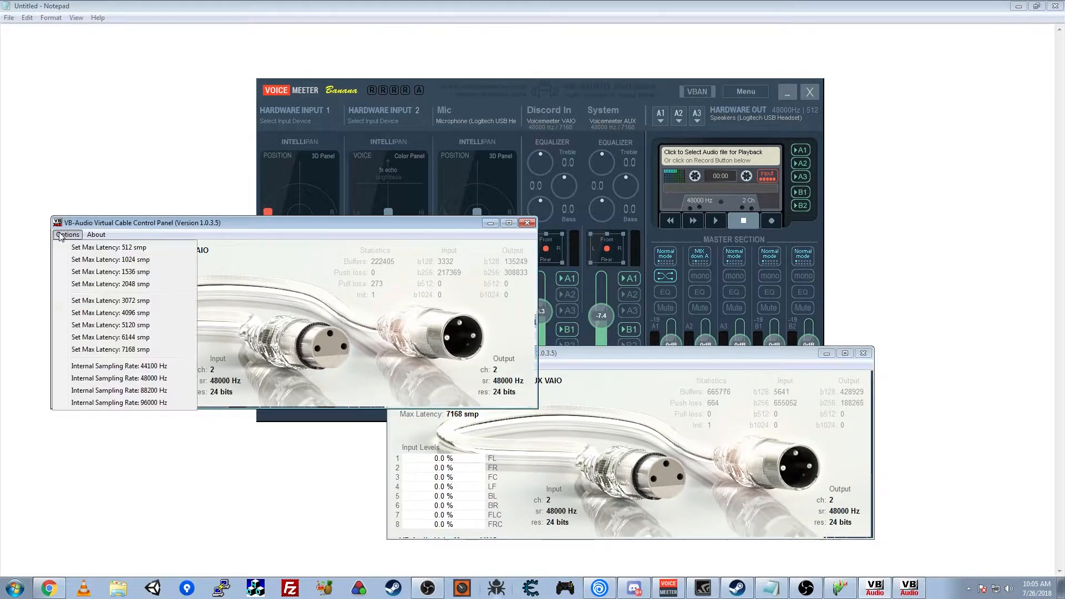
left_click(68, 235)
left_click(60, 235)
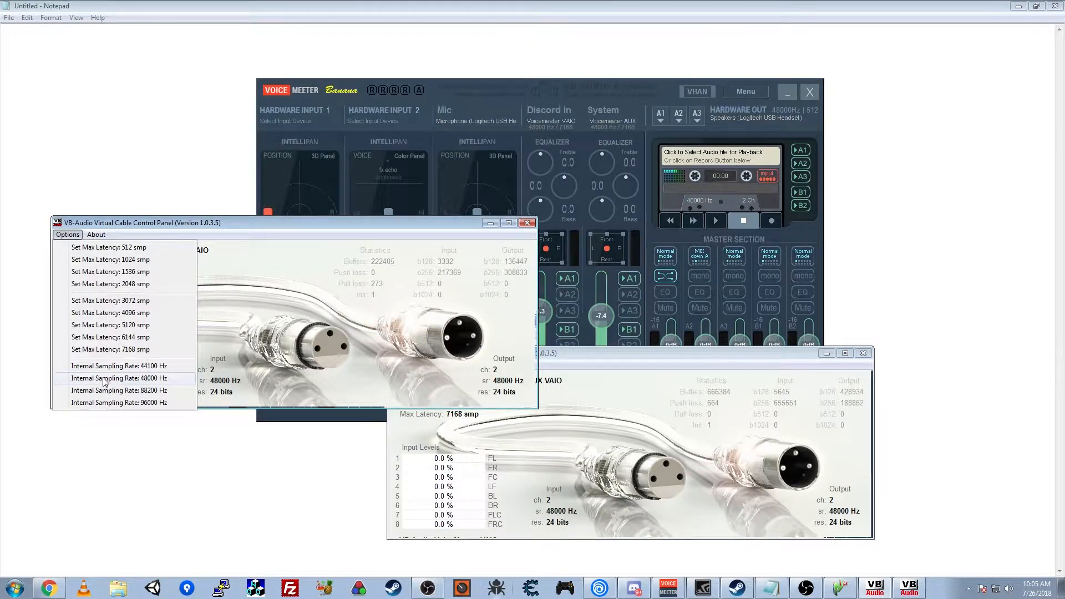
left_click(549, 355)
left_click_drag(548, 355, 392, 359)
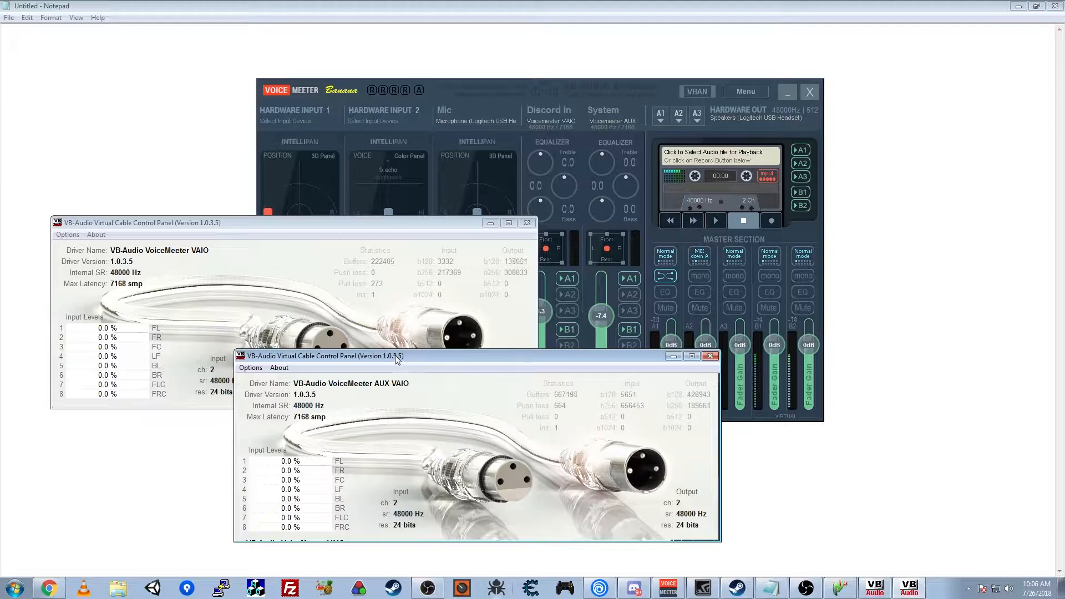
left_click_drag(395, 355, 396, 339)
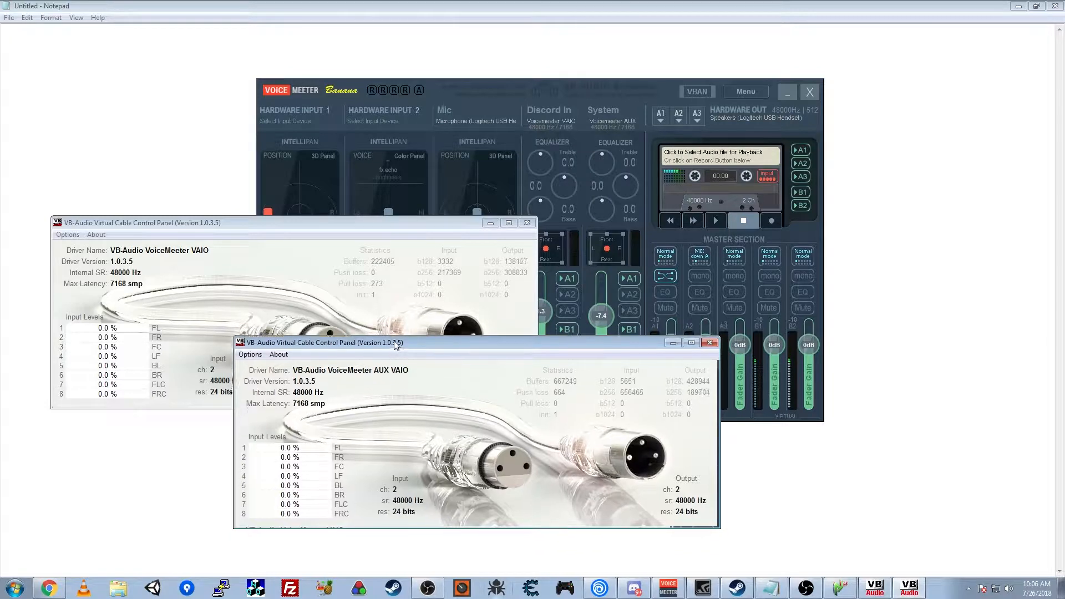
left_click(68, 236)
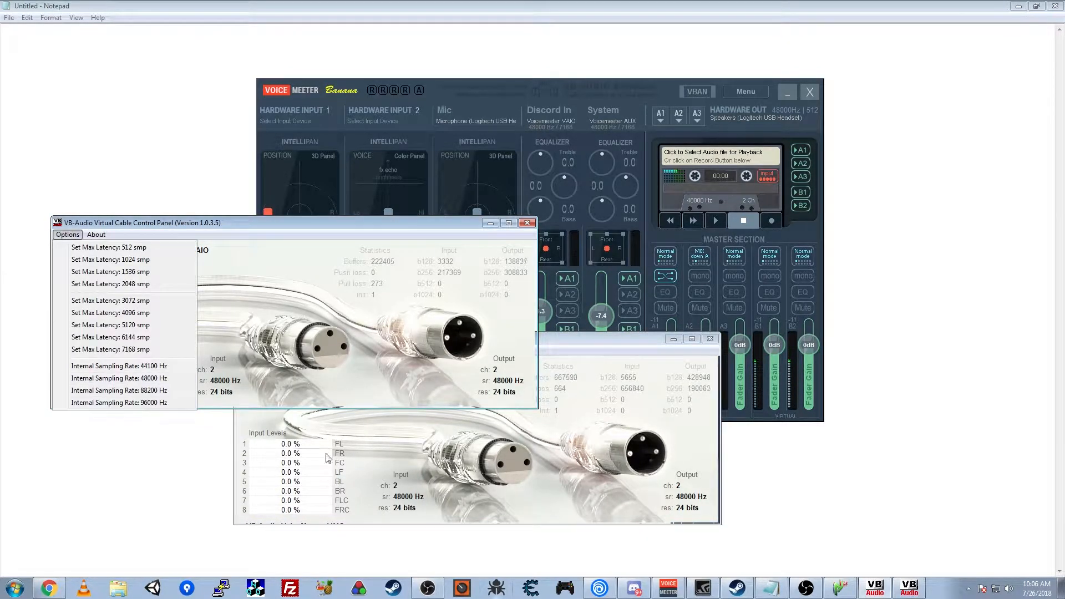
left_click(585, 338)
Stack the two virtual cable control panels with VAIO above AUX VAIO so that neither covers the other
left_click_drag(306, 221, 282, 193)
left_click_drag(537, 339, 365, 380)
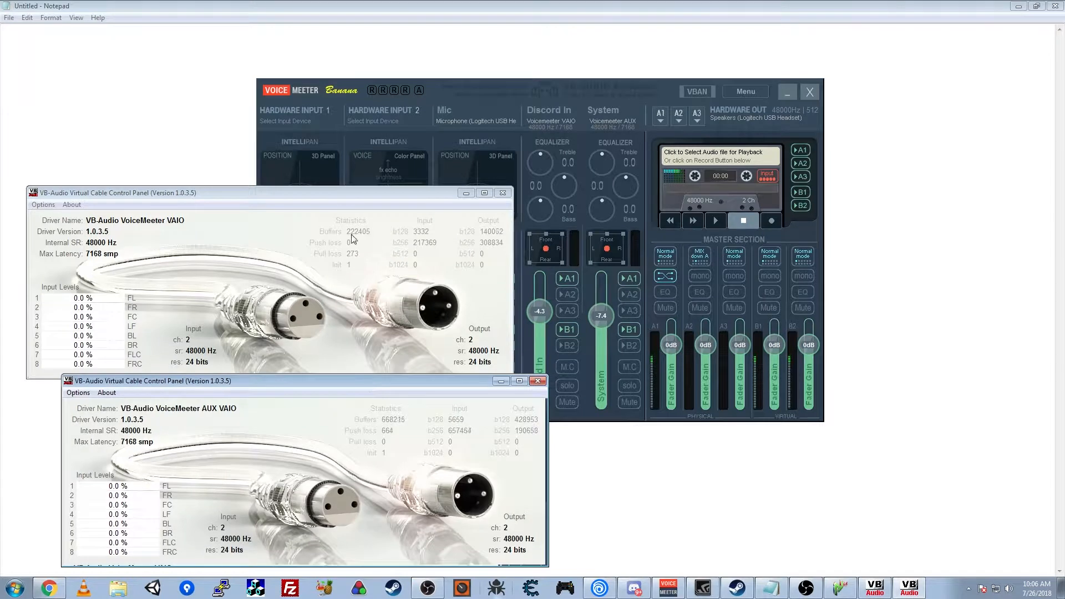
left_click_drag(328, 193, 344, 140)
left_click_drag(284, 382, 266, 342)
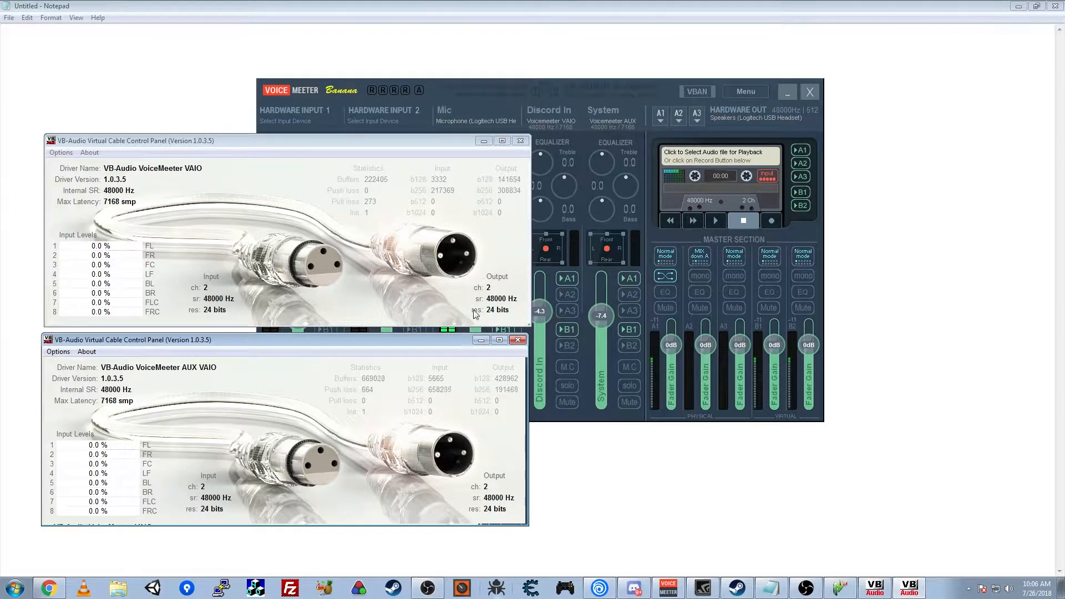
left_click_drag(355, 138, 325, 125)
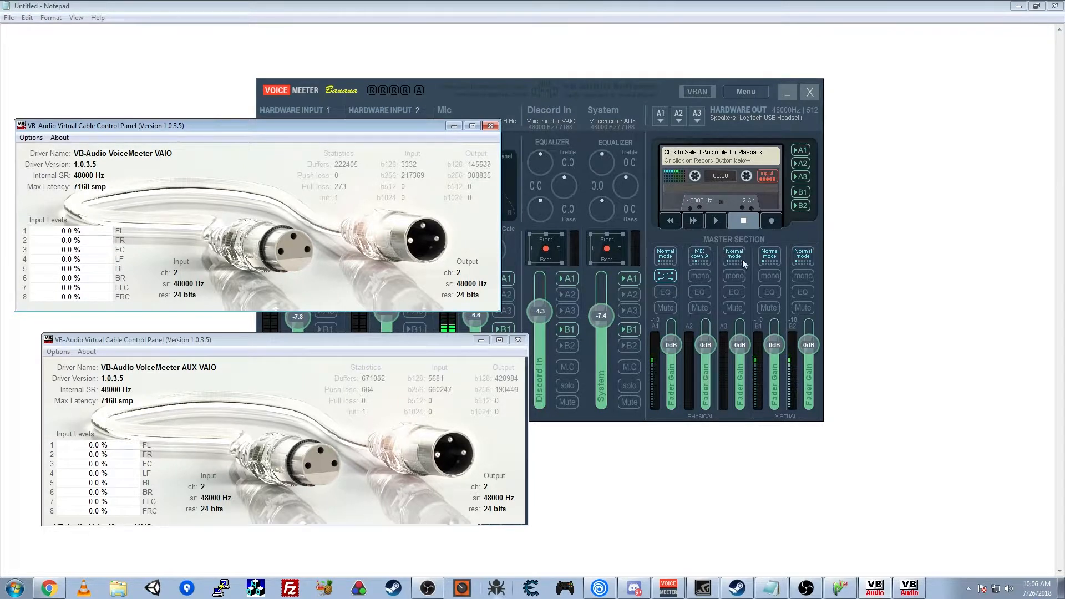
Align the AUX VAIO panel below VAIO, open the Windows playback devices beside the panels, and bring the VoiceMeeter inputs into view
left_click_drag(300, 342, 255, 325)
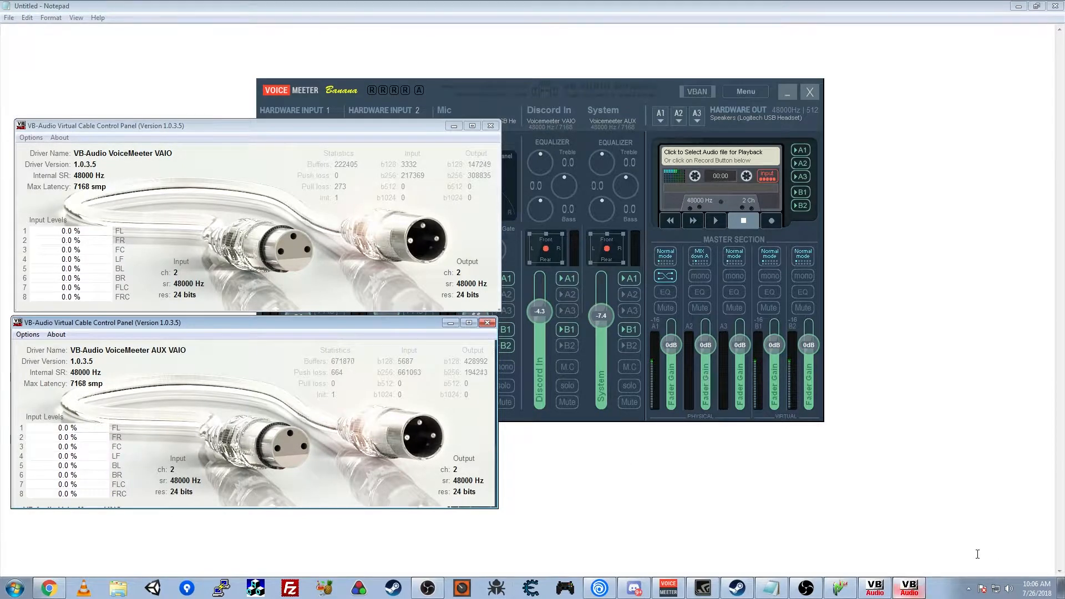
right_click(1009, 590)
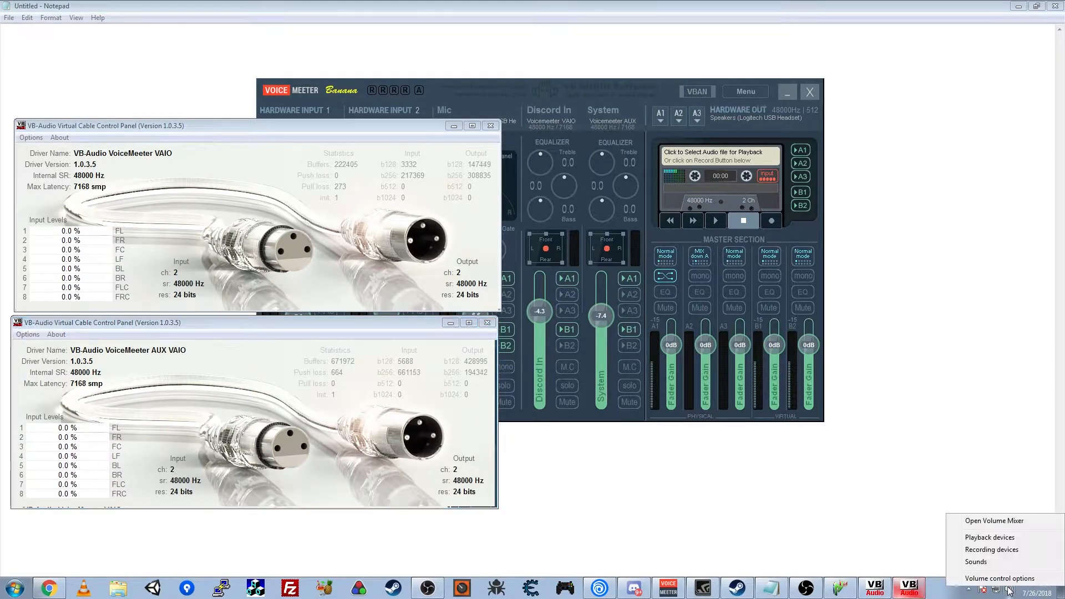
left_click(996, 538)
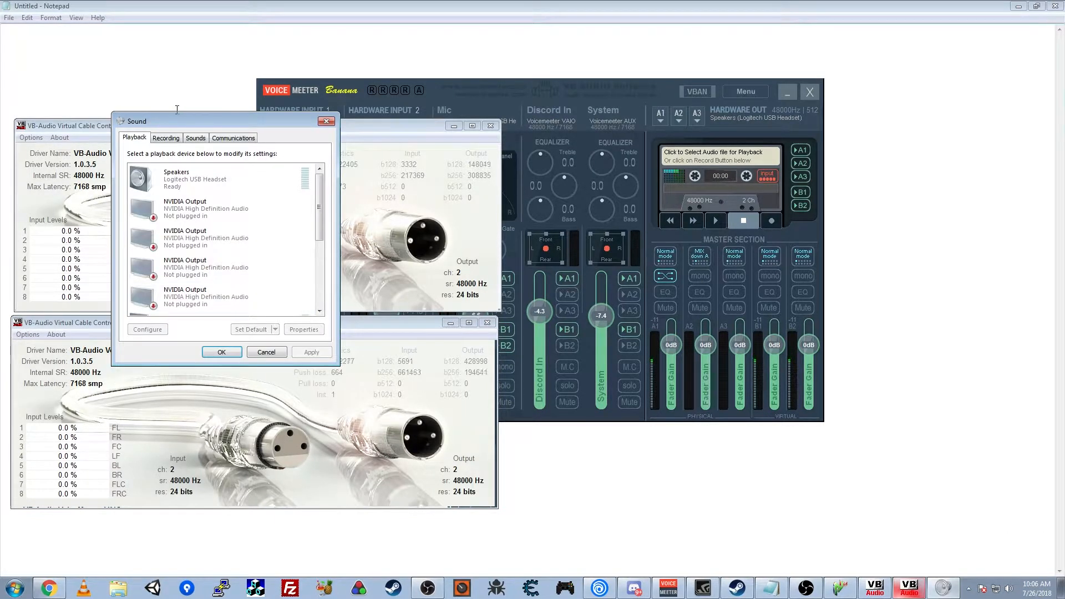
left_click_drag(172, 125, 558, 183)
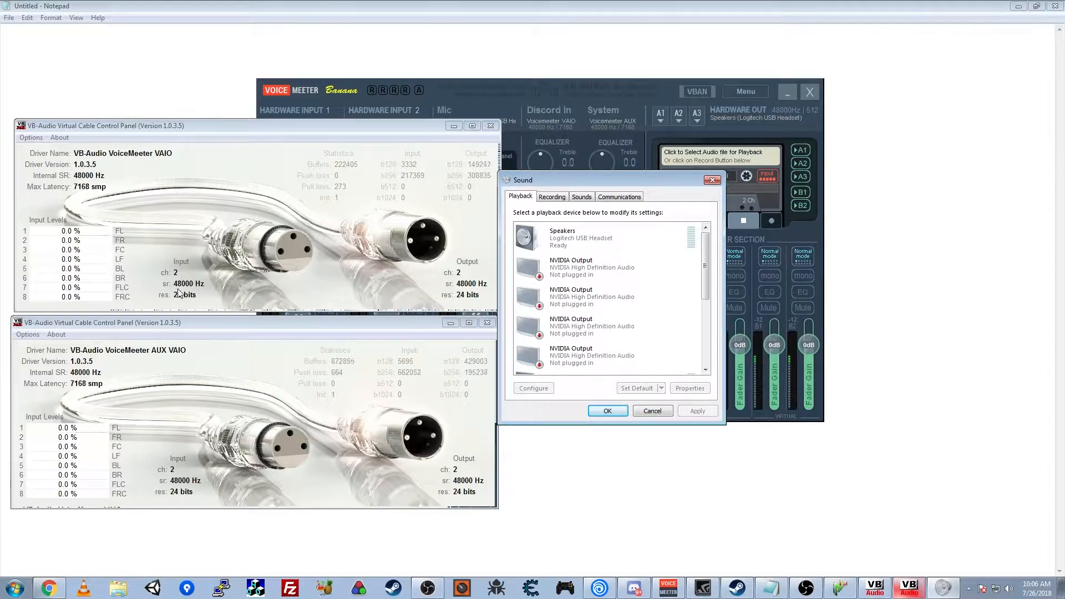
left_click_drag(706, 259, 729, 338)
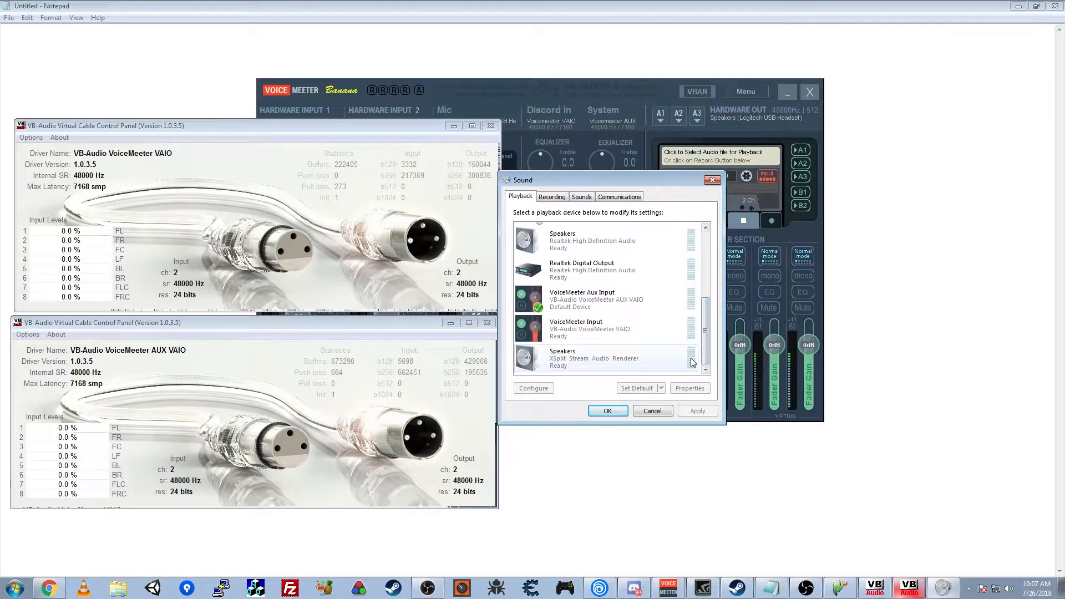
left_click(150, 140)
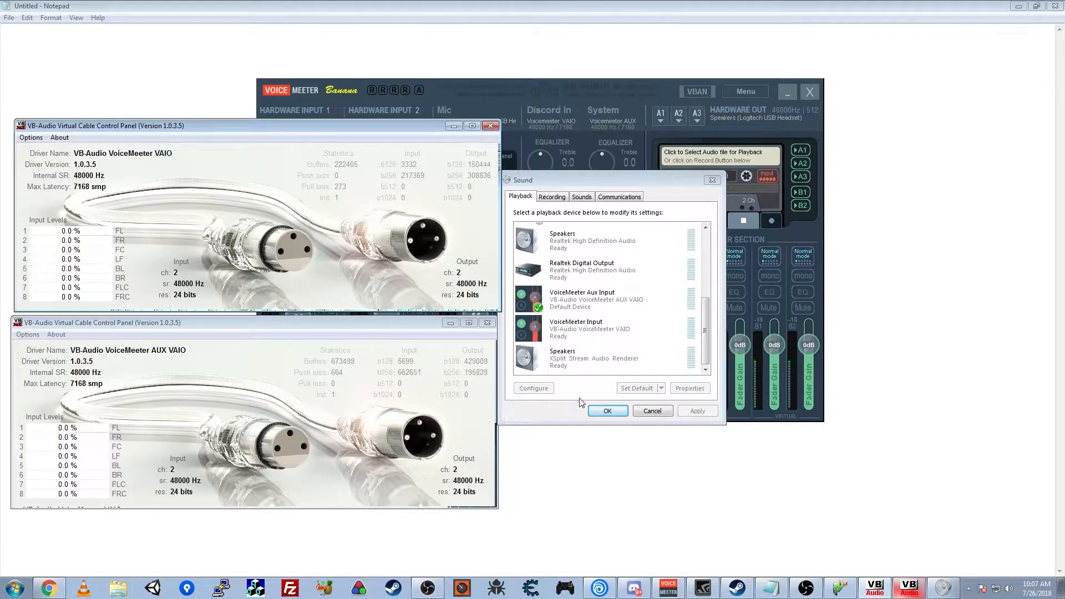
Select 16 bit, 44100 Hz (CD Quality) as the default format in the VoiceMeeter Input playback device's advanced properties
left_click(610, 335)
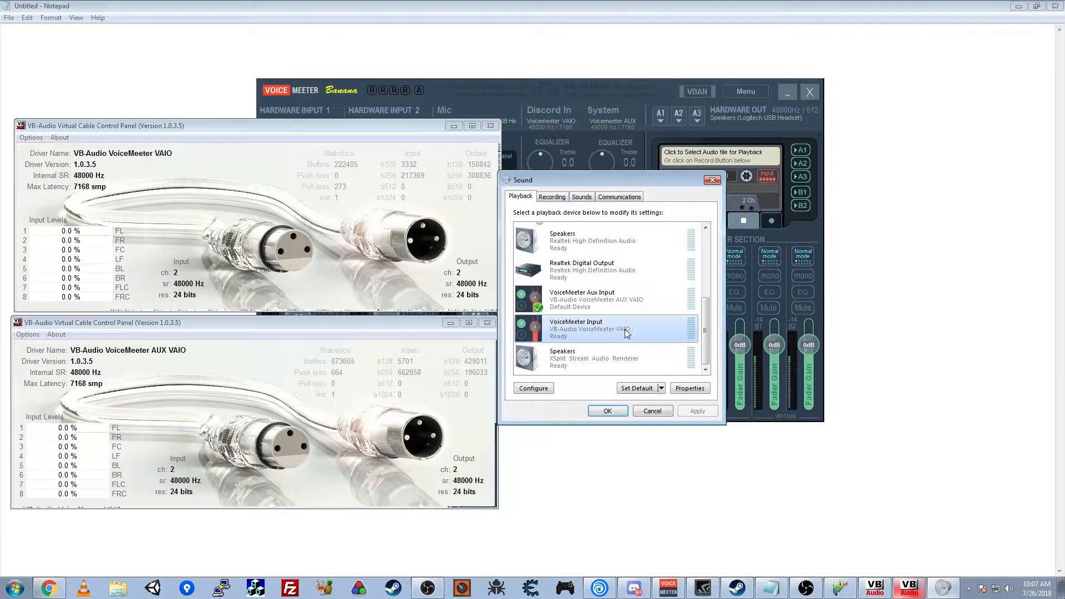
right_click(622, 329)
left_click(666, 428)
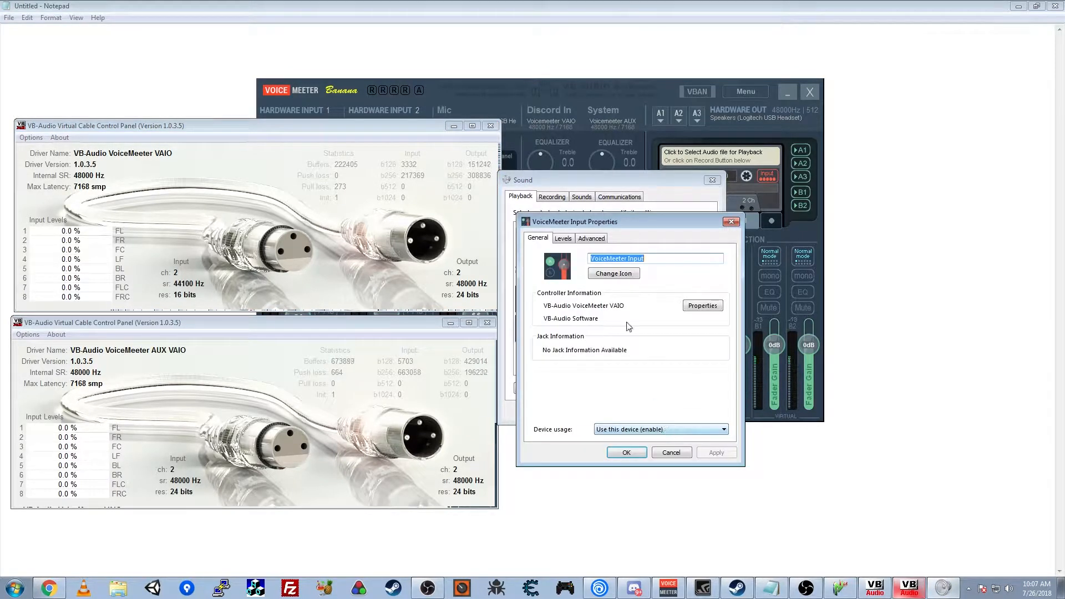
left_click(591, 239)
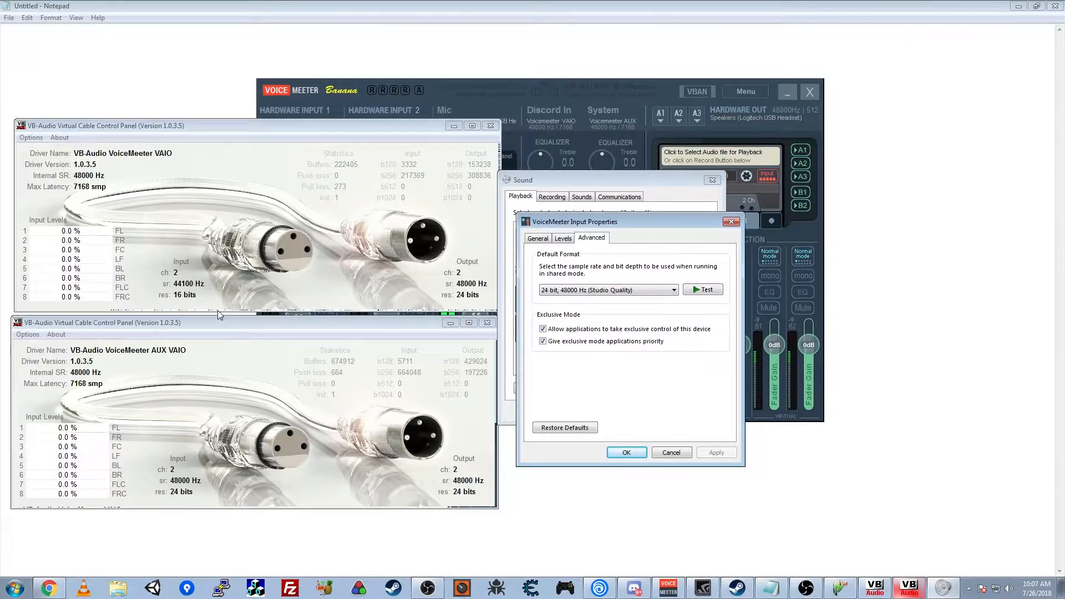
left_click(590, 289)
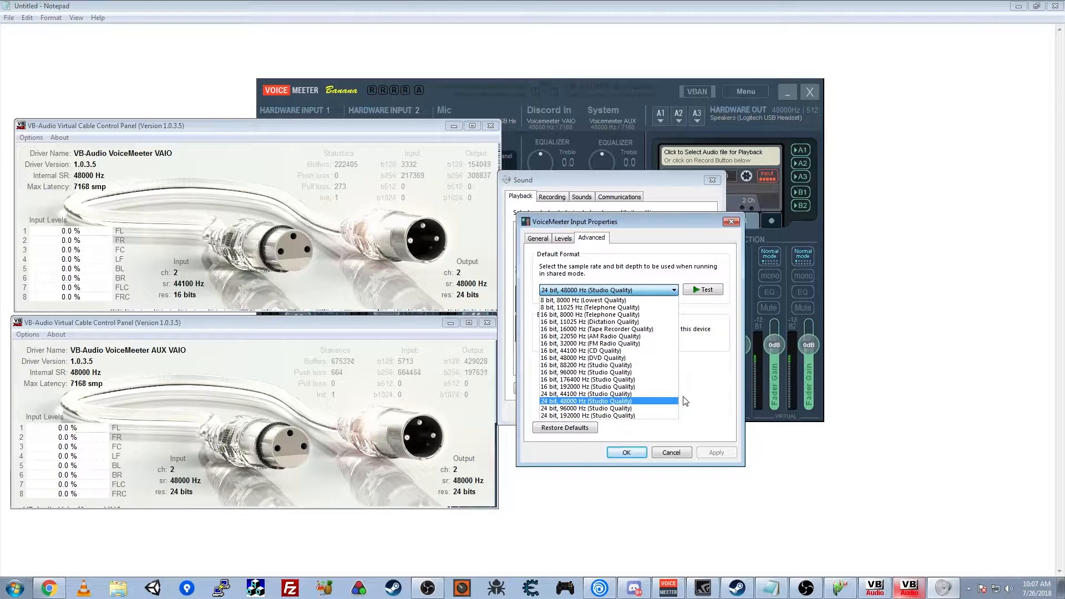
left_click(641, 350)
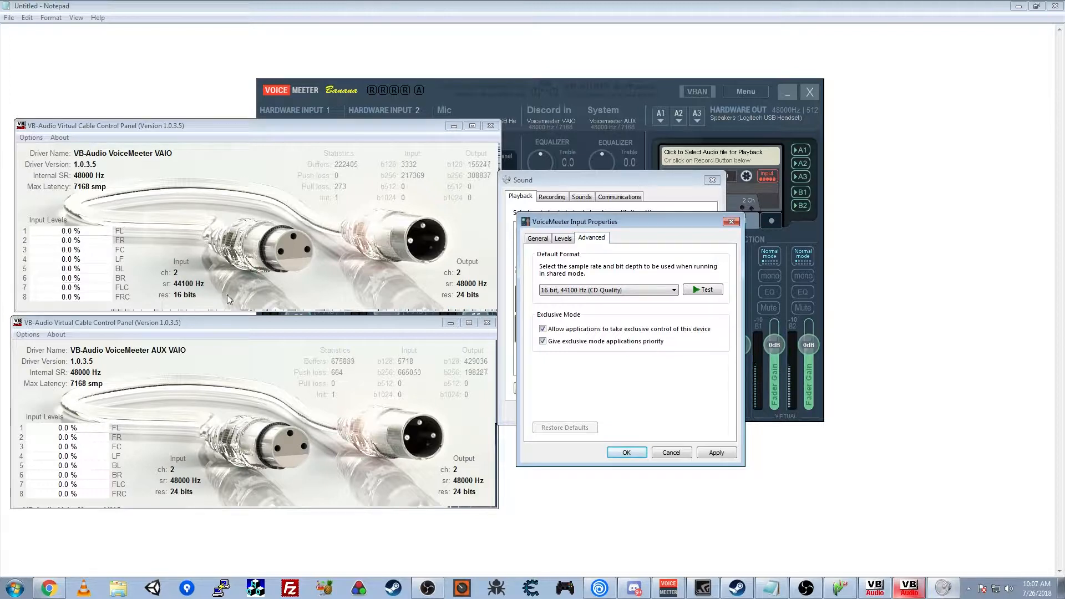
Choose 24 bit, 48000 Hz (Studio Quality) as VoiceMeeter Input's default format, accept it, and briefly recheck the device's properties
left_click(633, 292)
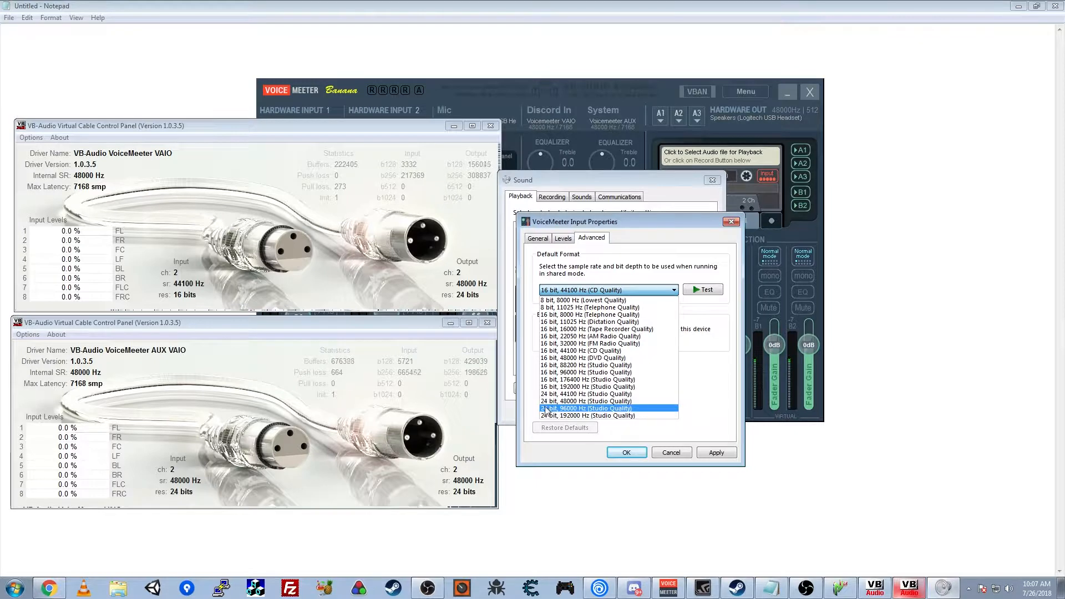
left_click(560, 402)
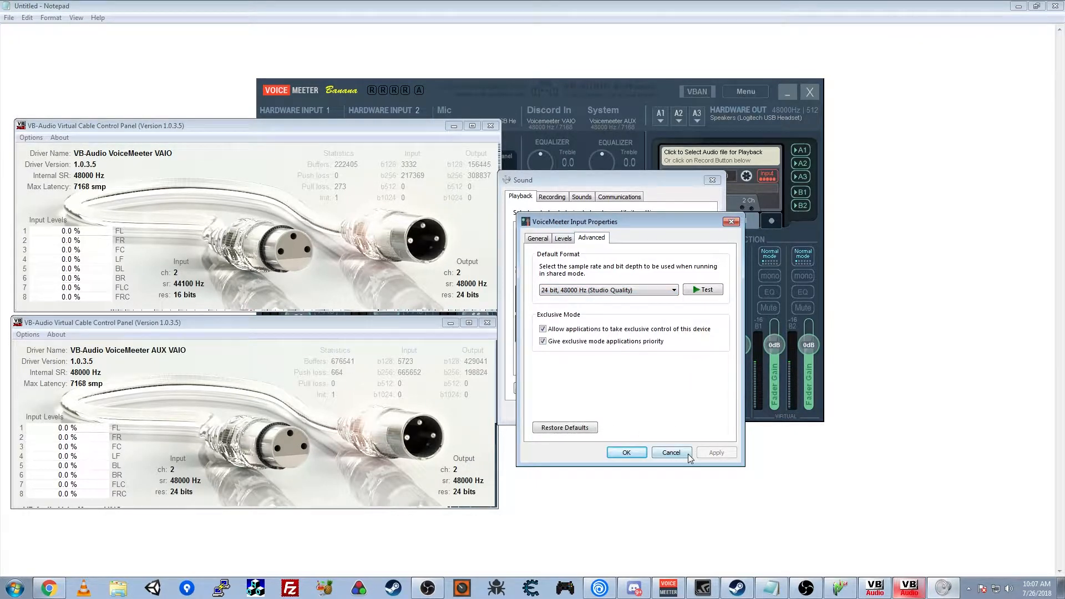
left_click(624, 454)
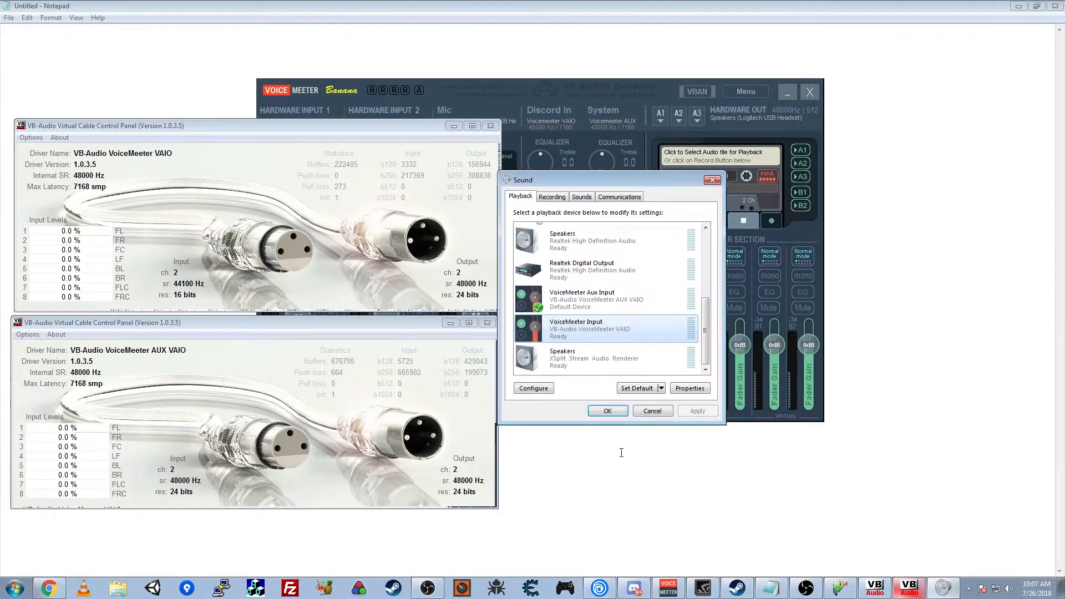
double_click(604, 331)
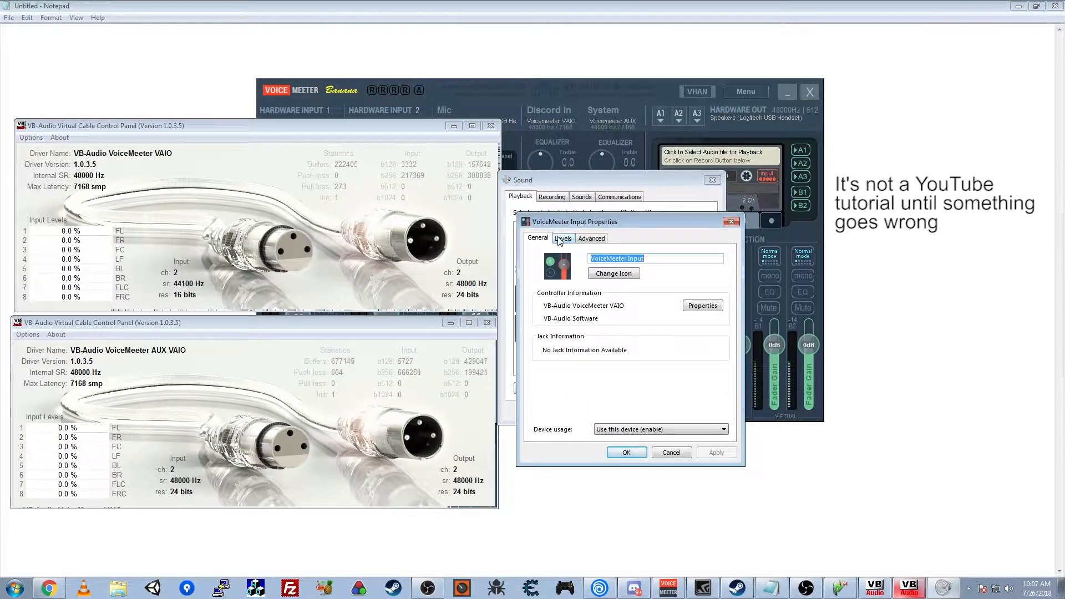
left_click(635, 454)
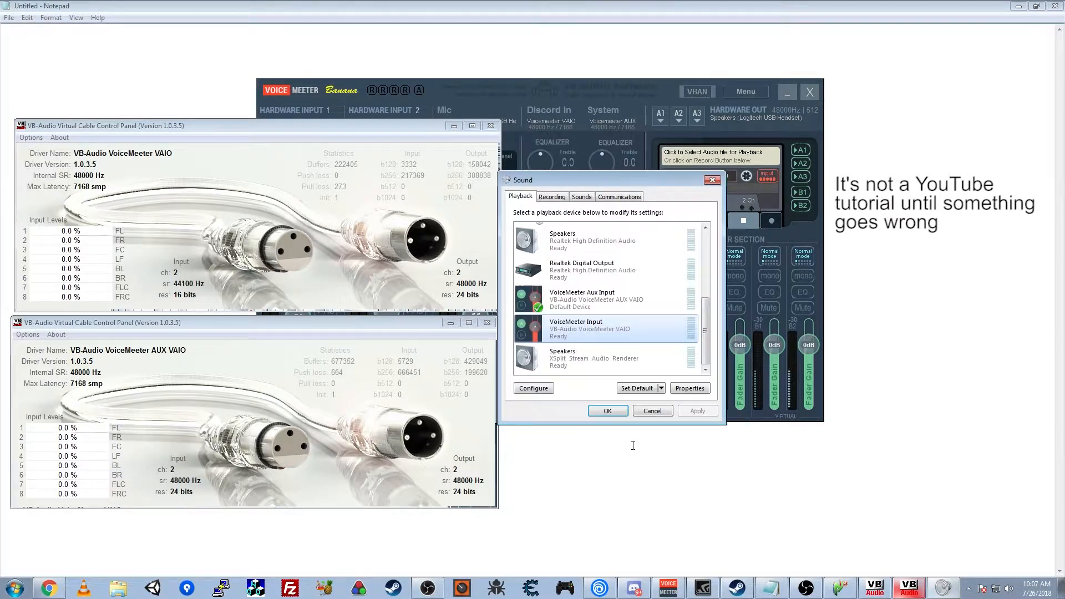
Check the default format of the VoiceMeeter Output recording device without changing it
left_click(558, 198)
scroll(597, 305, "down", 3)
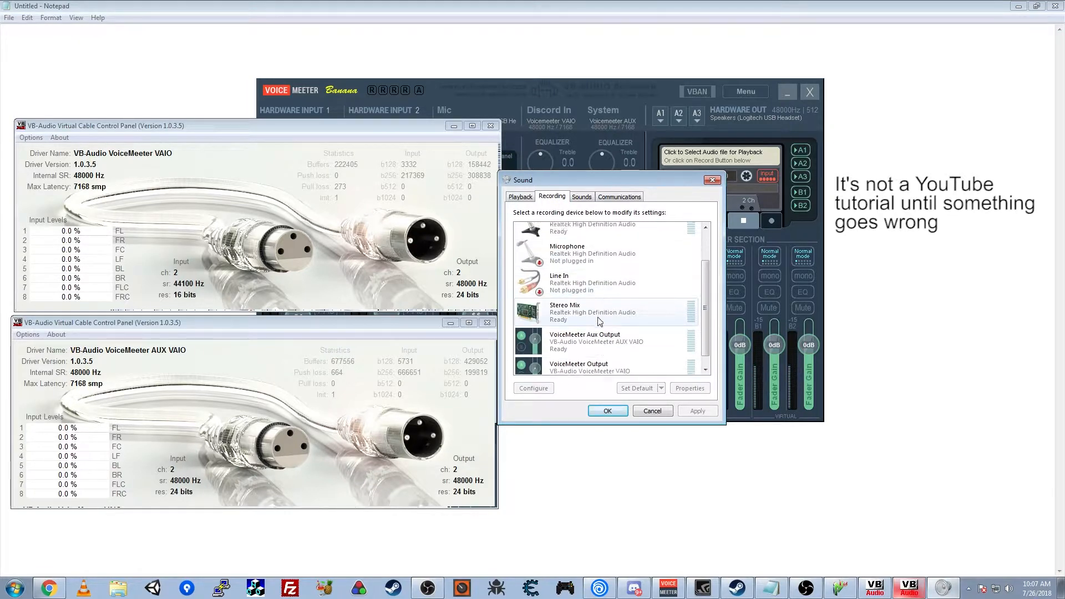
double_click(607, 358)
left_click(619, 240)
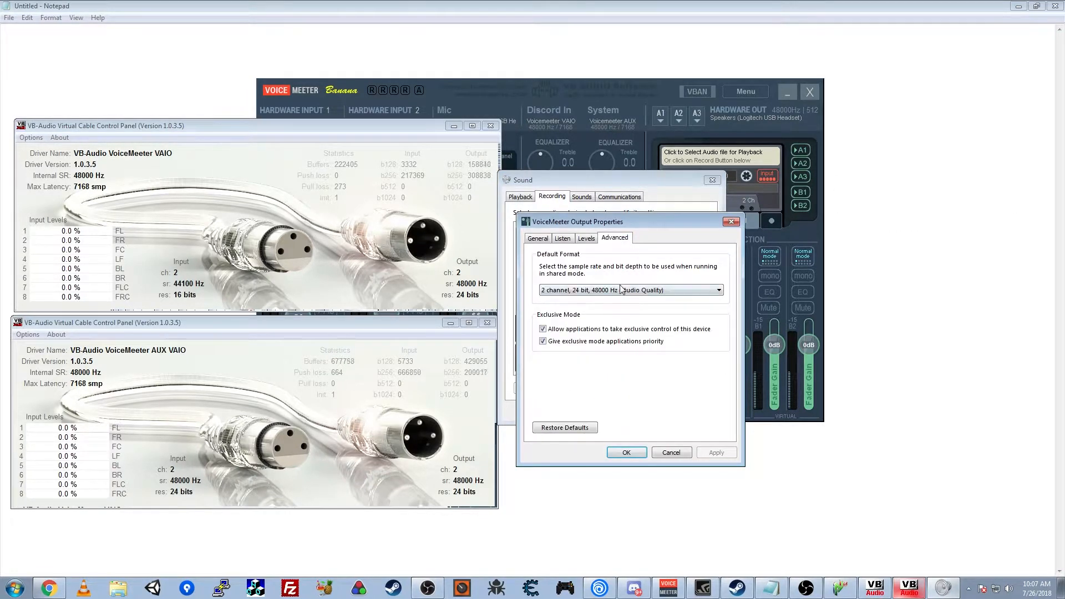
left_click(640, 291)
left_click(641, 290)
left_click(629, 453)
Set the VoiceMeeter Input playback device's default format to 24 bit, 96000 Hz (Studio Quality) and apply it
left_click(521, 196)
left_click(585, 331)
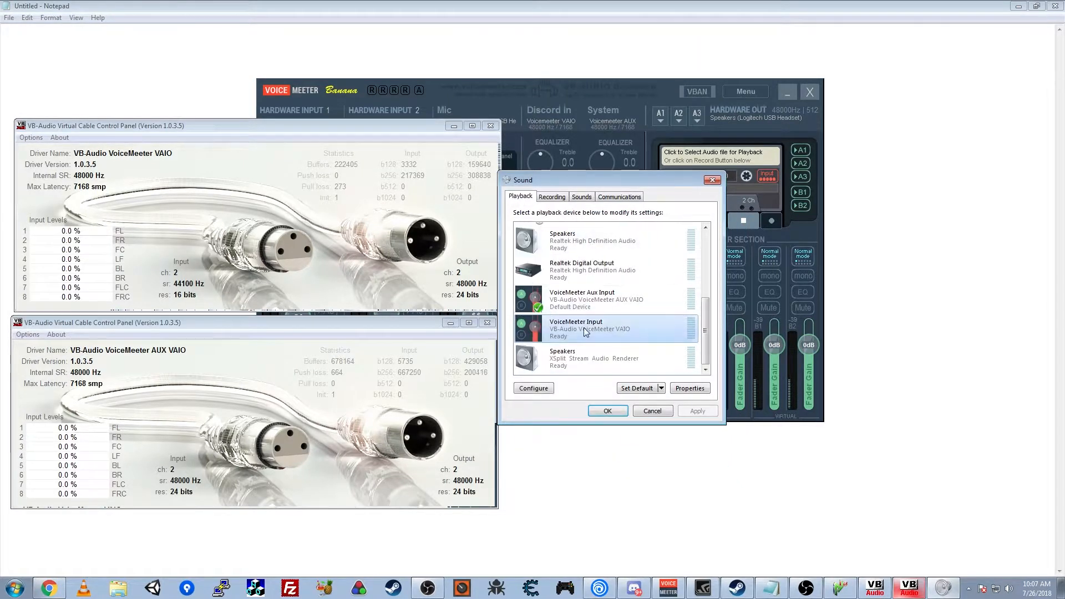
double_click(585, 331)
left_click(605, 239)
left_click(613, 290)
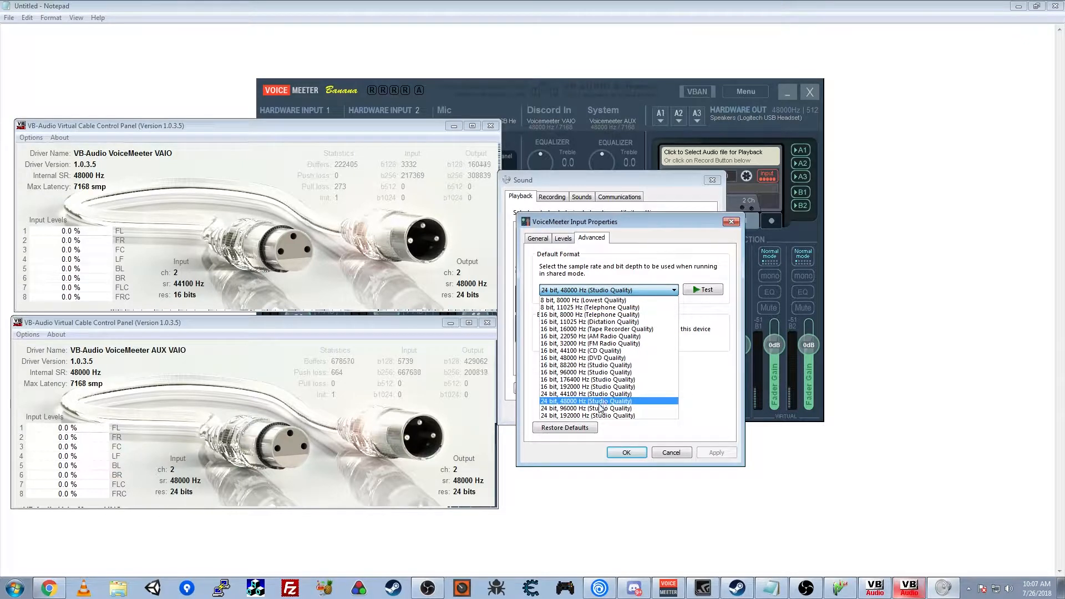
left_click(599, 409)
left_click(718, 453)
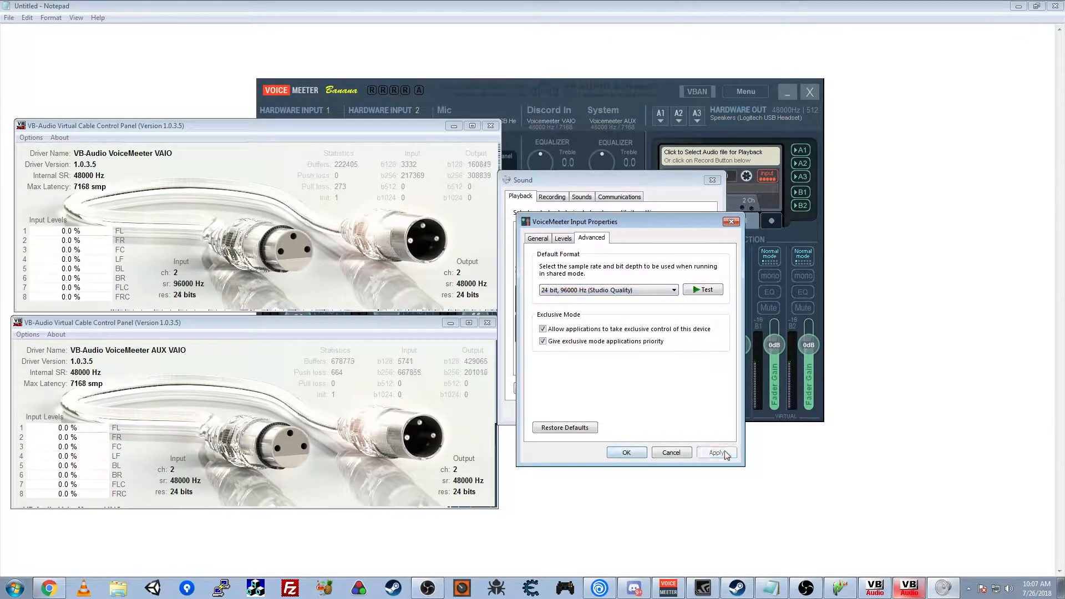
Apply 24 bit, 48000 Hz (Studio Quality) as VoiceMeeter Input's default format and close its properties
left_click(616, 290)
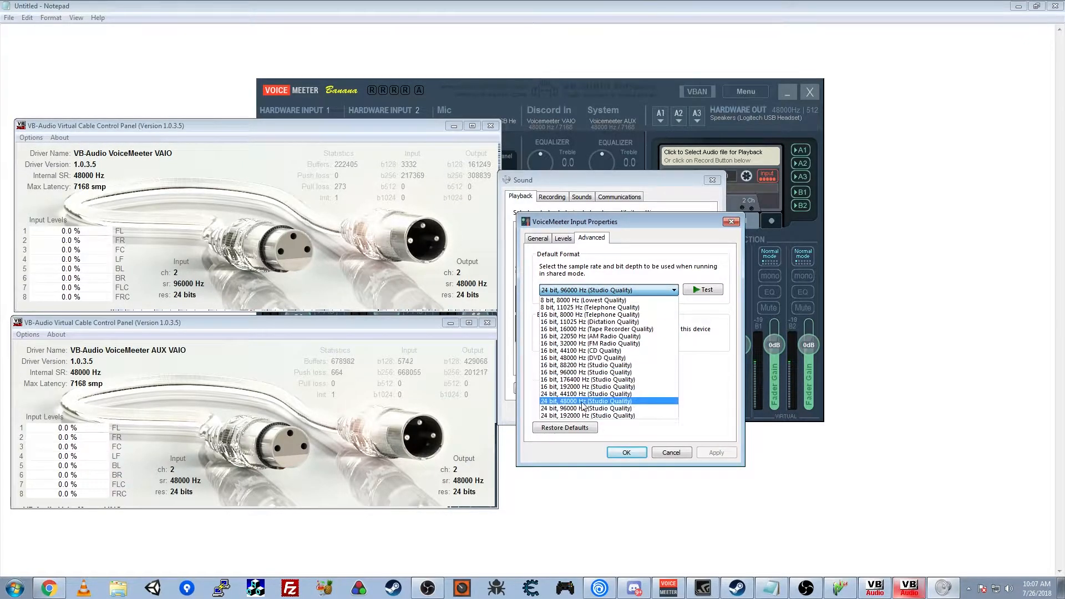
left_click(588, 401)
left_click(717, 453)
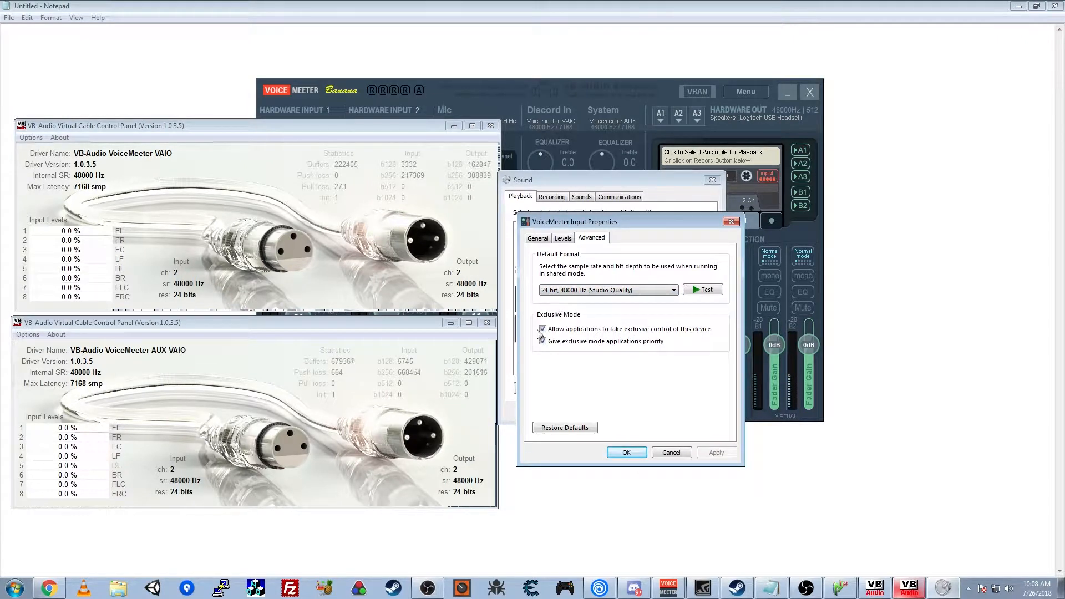
left_click_drag(559, 219, 566, 161)
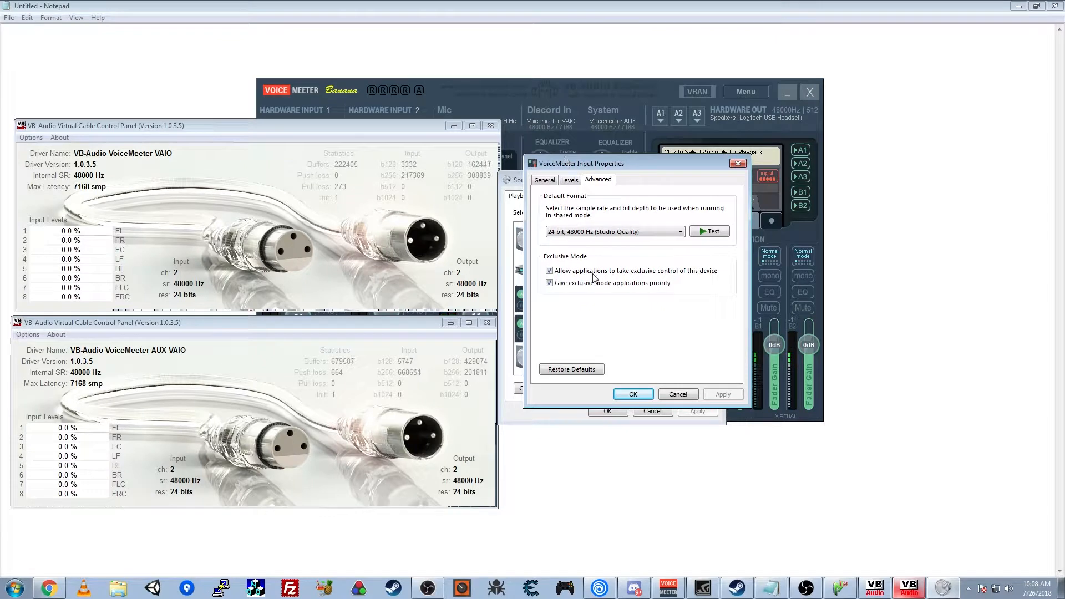
left_click(634, 394)
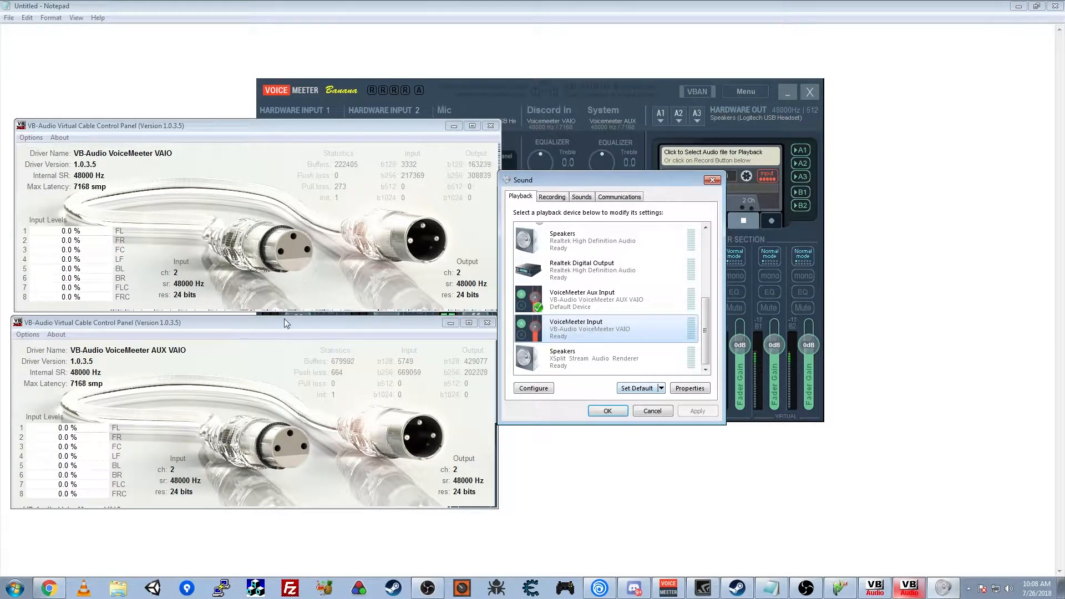
Reposition the Sound window over the mixer and open the default format settings of the VoiceMeeter Aux Input playback device
left_click(550, 197)
left_click(521, 197)
left_click_drag(599, 180, 582, 209)
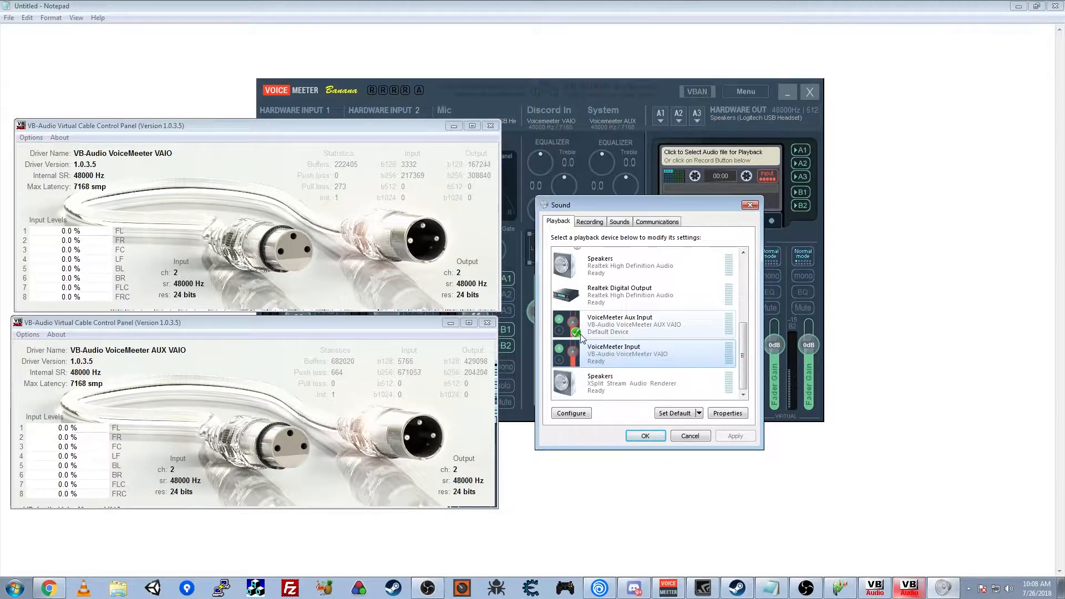
double_click(613, 325)
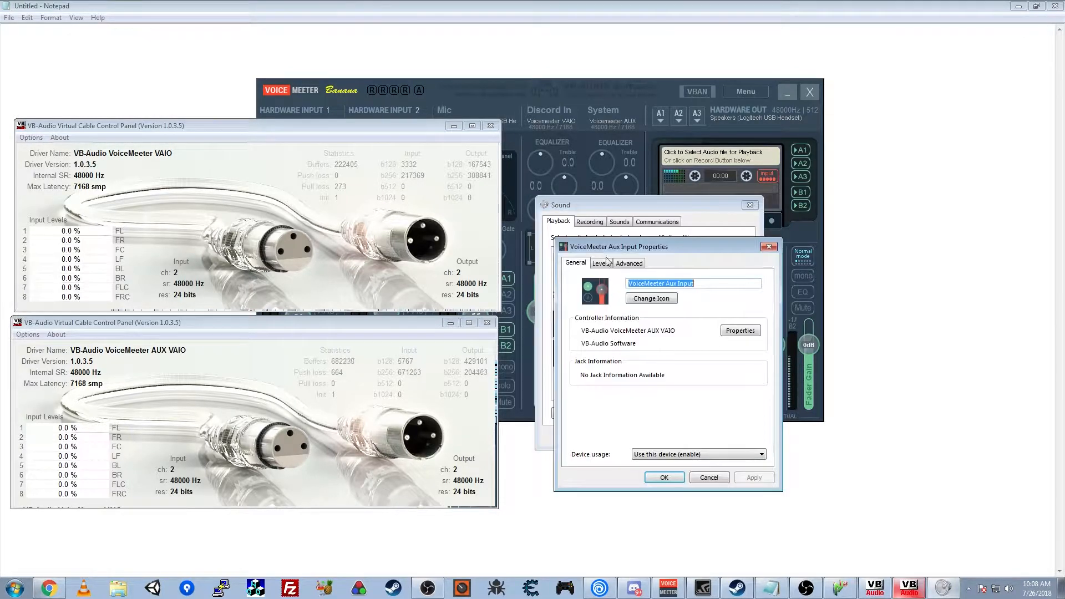
left_click(629, 264)
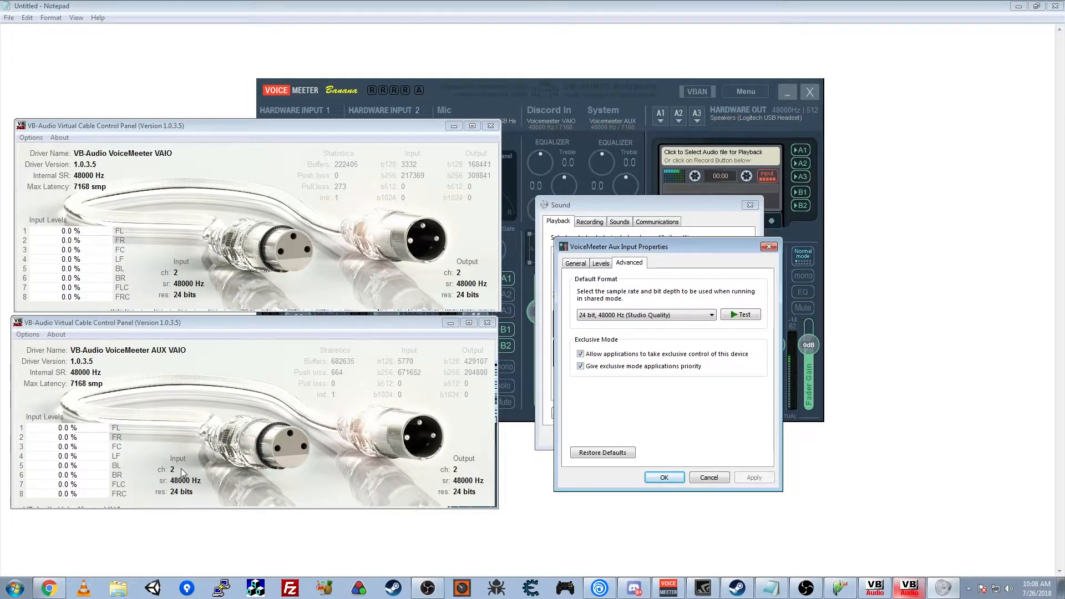
Try applying 16 bit, 192000 Hz (Studio Quality) to VoiceMeeter Aux Input, but decline to interrupt the application using the device
left_click(641, 317)
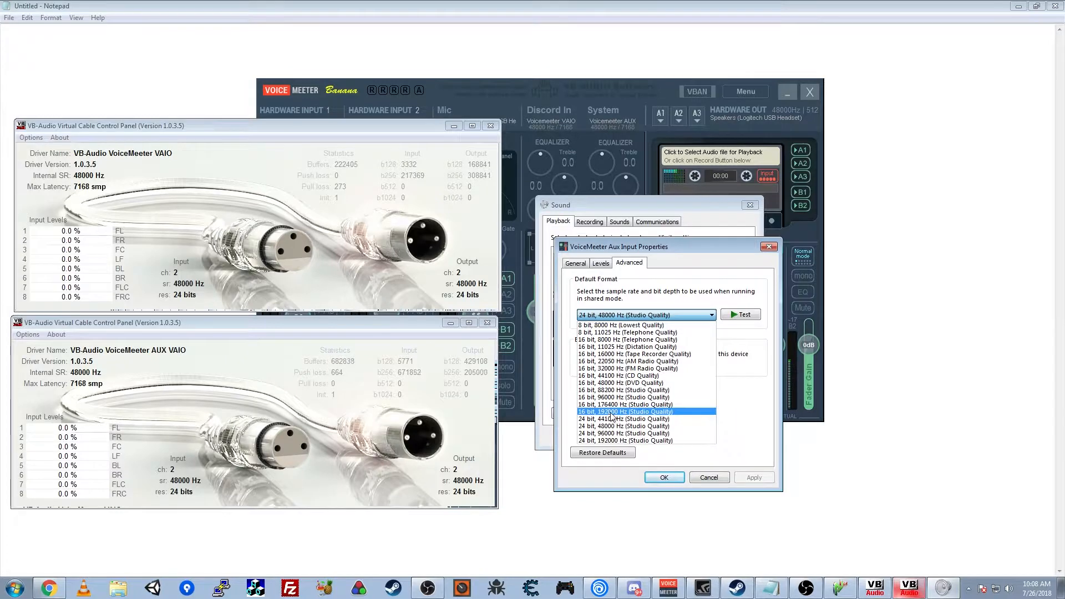
left_click(613, 413)
left_click(769, 477)
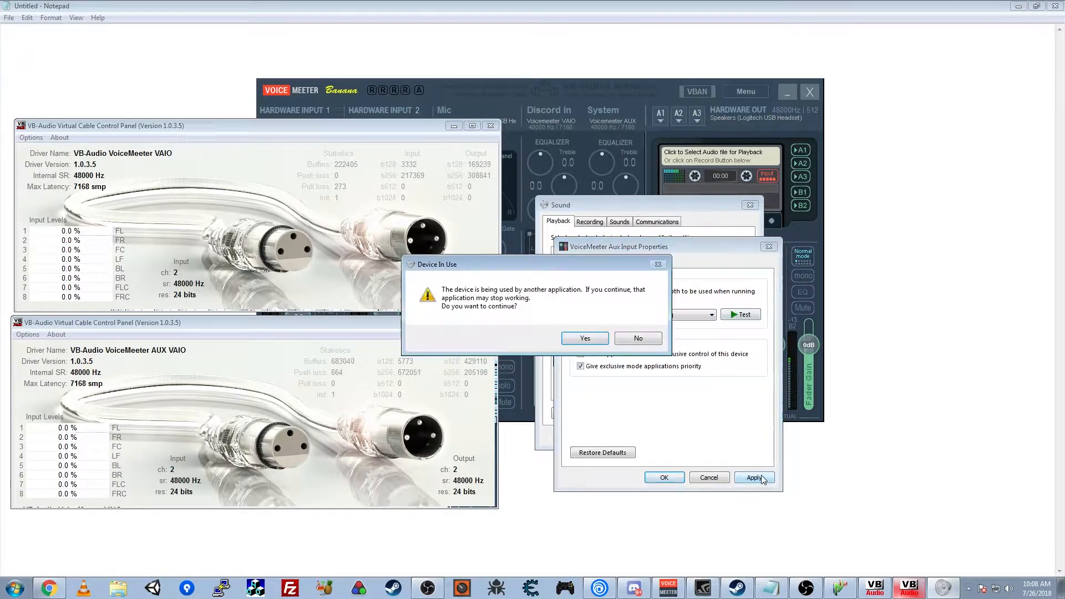
left_click(637, 335)
Set VoiceMeeter Aux Input's default format to 16 bit, 44100 Hz (CD Quality), applying it even though the device is in use
left_click(658, 318)
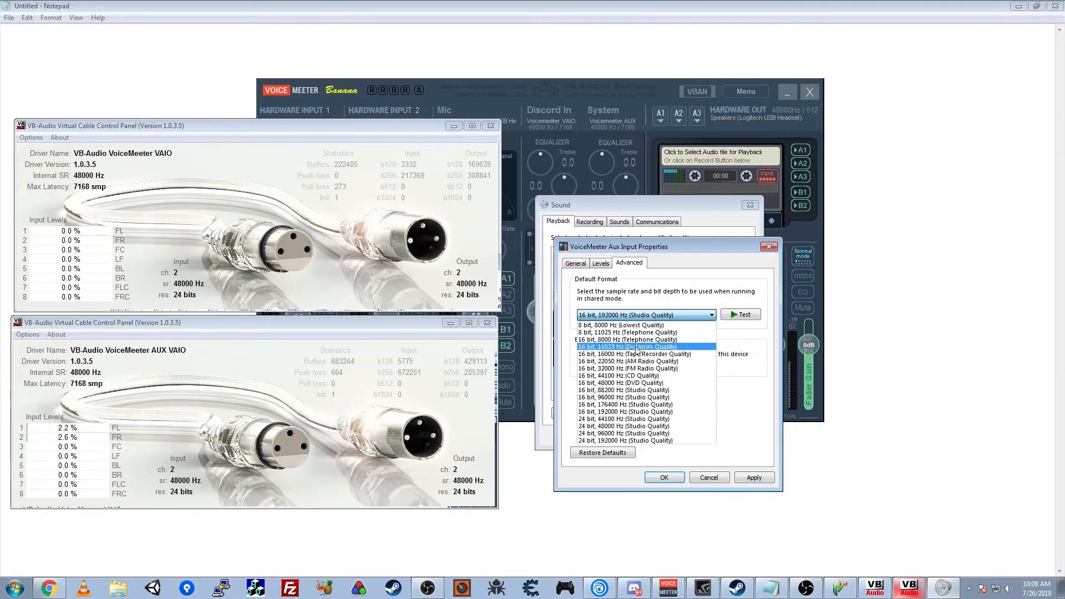
left_click(632, 376)
left_click(755, 477)
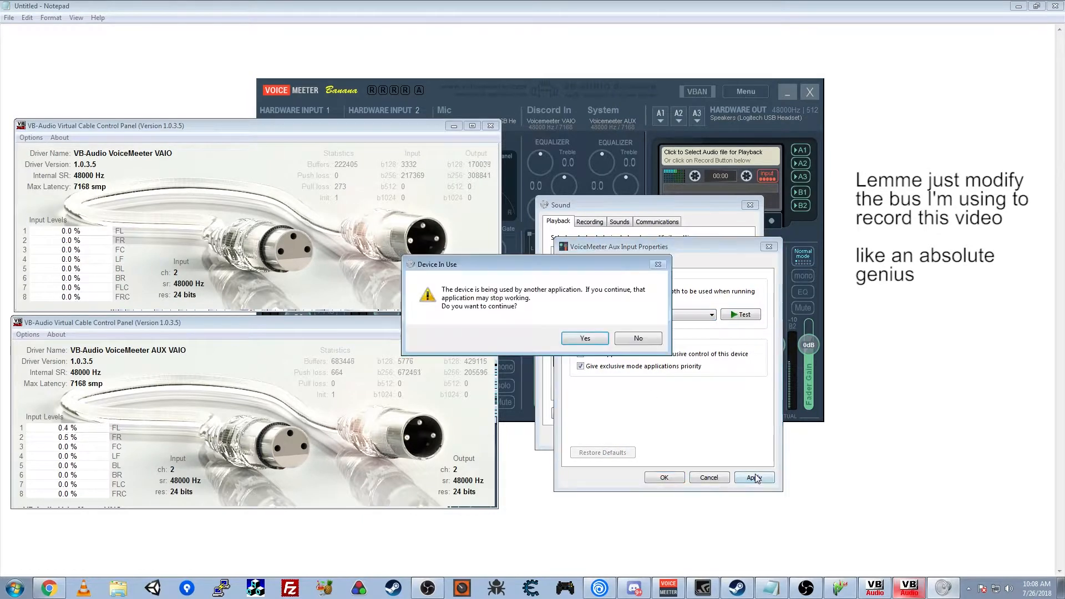
left_click(593, 339)
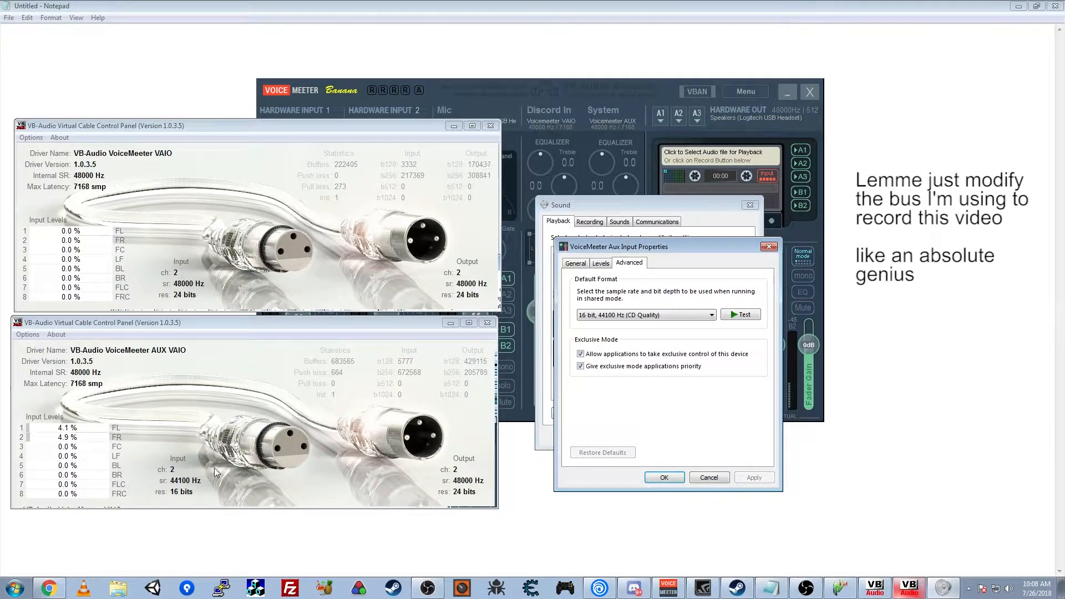
Set VoiceMeeter Aux Input's default format to 24 bit, 48000 Hz (Studio Quality), applying it despite the device being in use, and close its properties
left_click(592, 315)
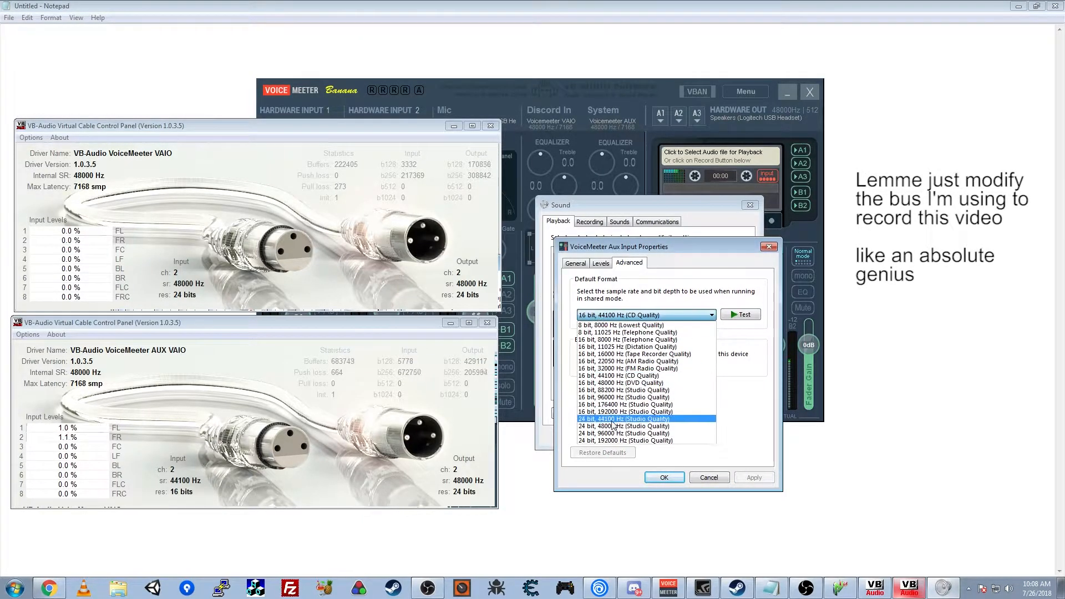
left_click(625, 426)
left_click(753, 478)
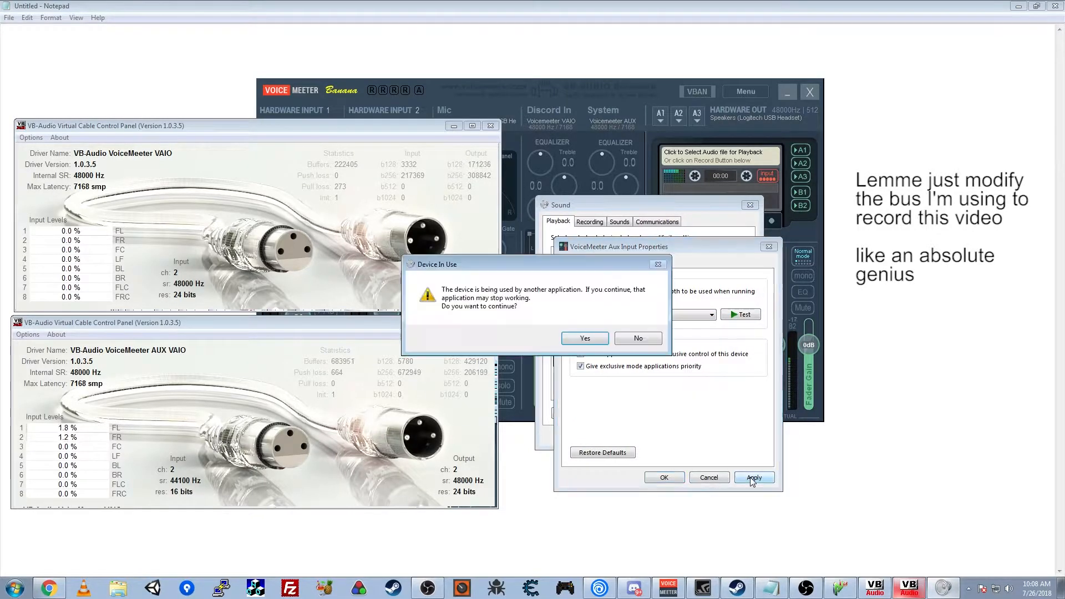
left_click(581, 345)
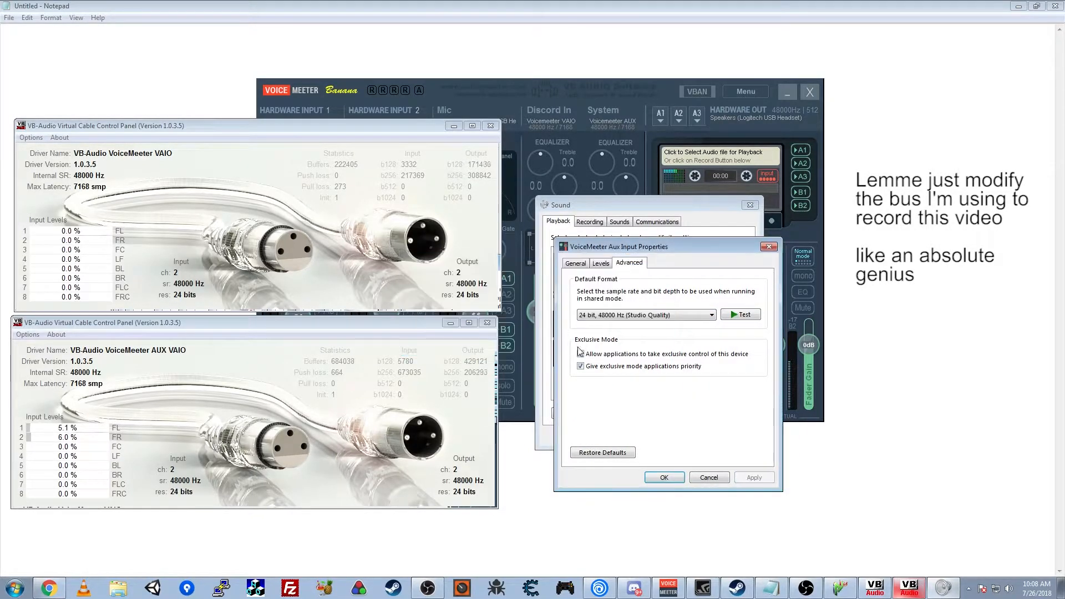
left_click(665, 478)
Check the default format settings of the VoiceMeeter Aux Output recording device and close both VB-Audio Virtual Cable control panels
left_click(590, 221)
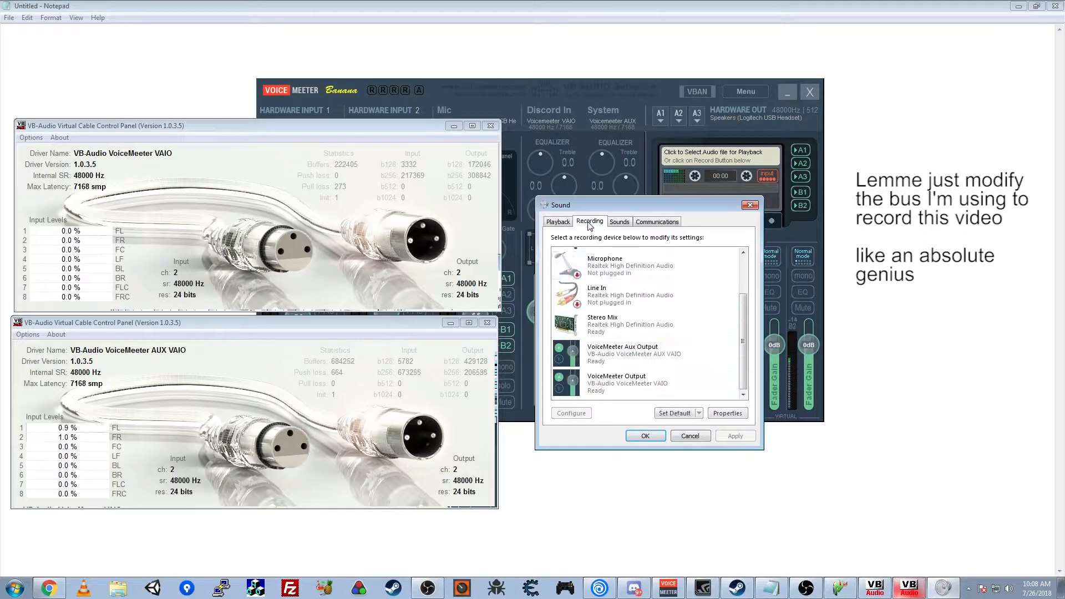
double_click(647, 356)
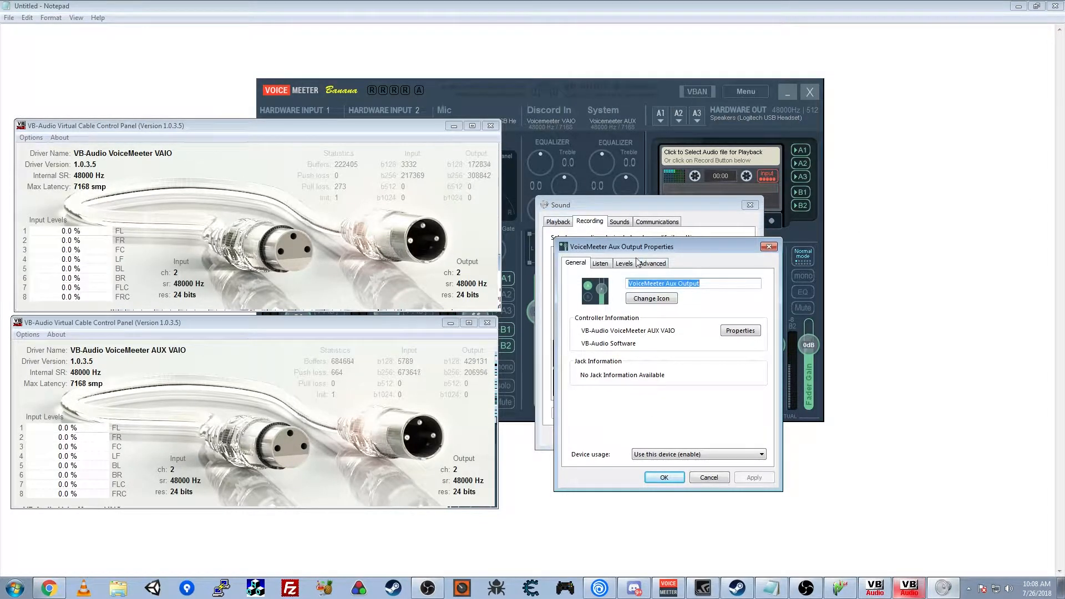
left_click(652, 263)
left_click(666, 480)
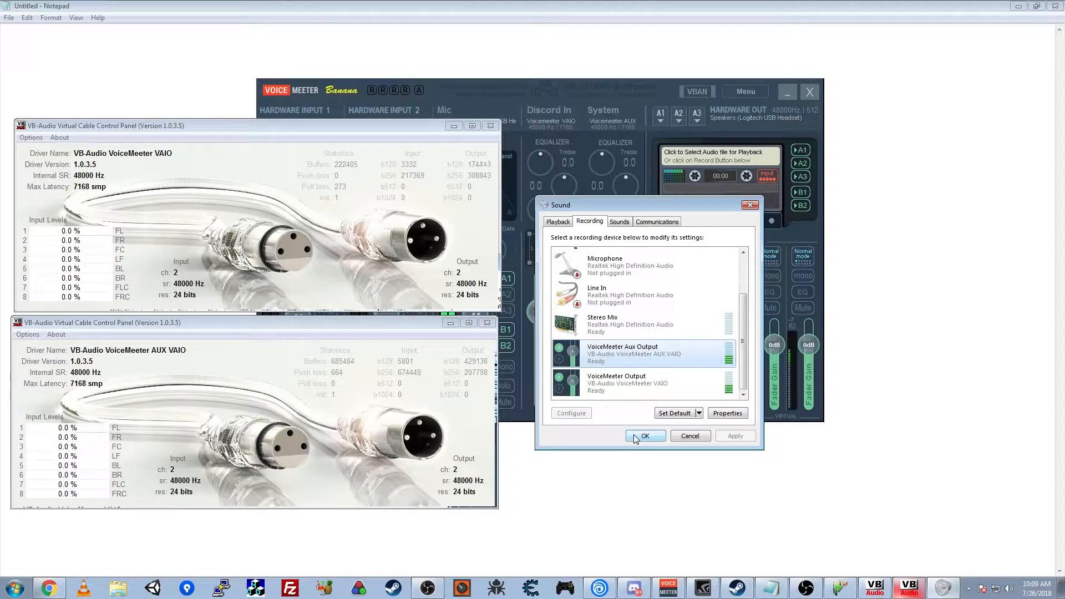
left_click(491, 126)
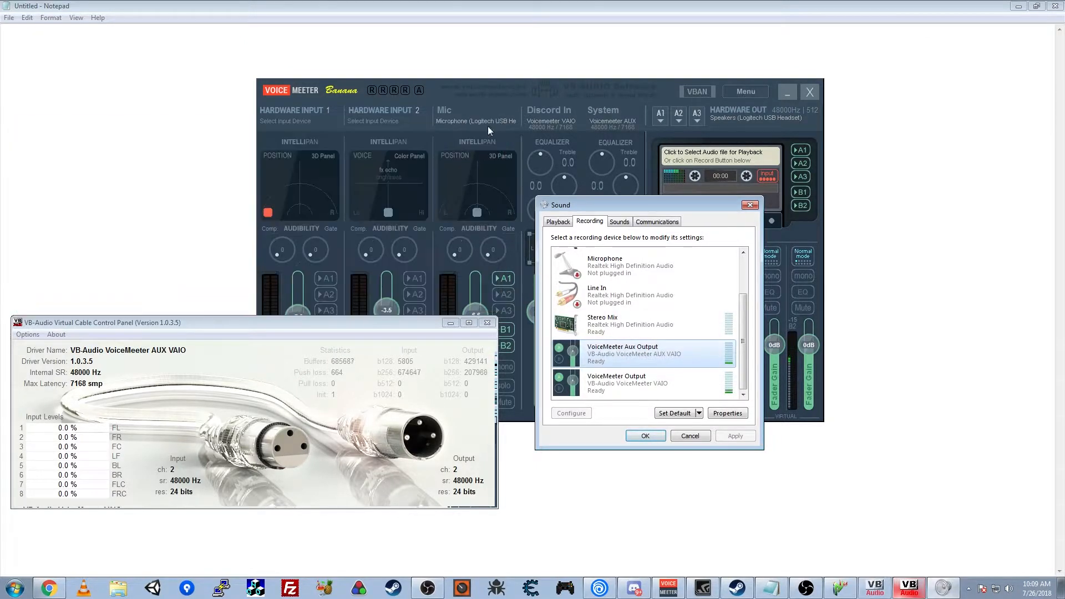
left_click(488, 323)
Examine the default format options of the Logitech USB Headset microphone without changing them, and close the Sound window
left_click_drag(746, 333, 744, 284)
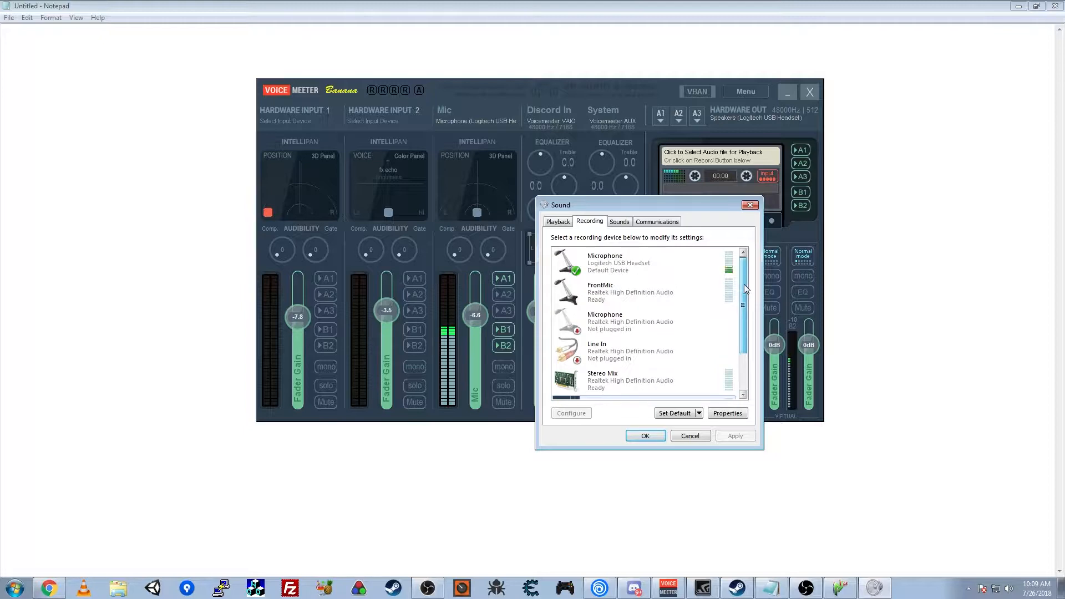
left_click(659, 267)
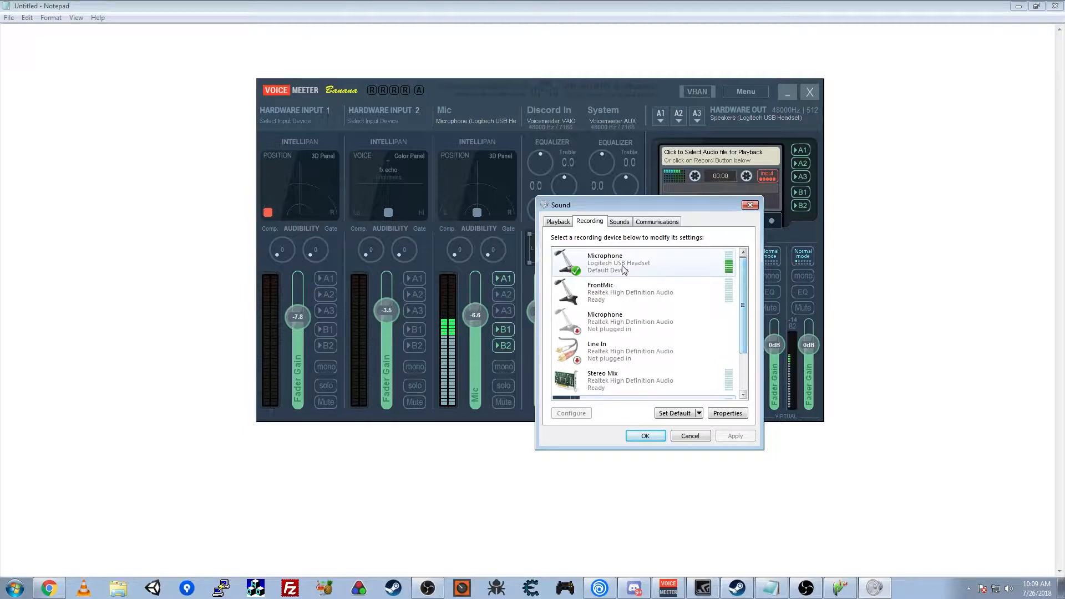
left_click(727, 413)
left_click(652, 263)
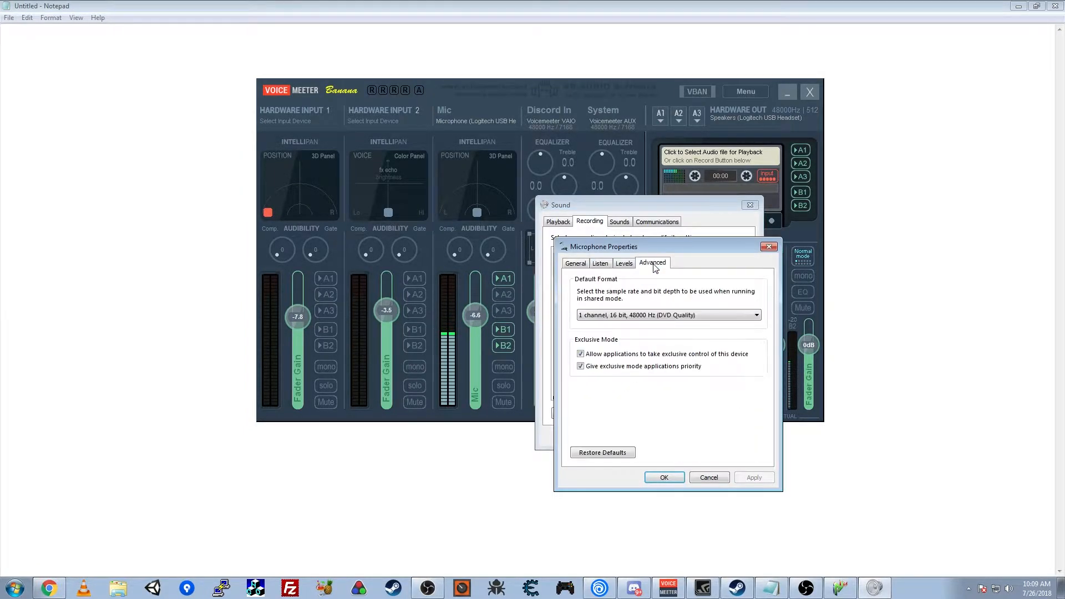
left_click(656, 316)
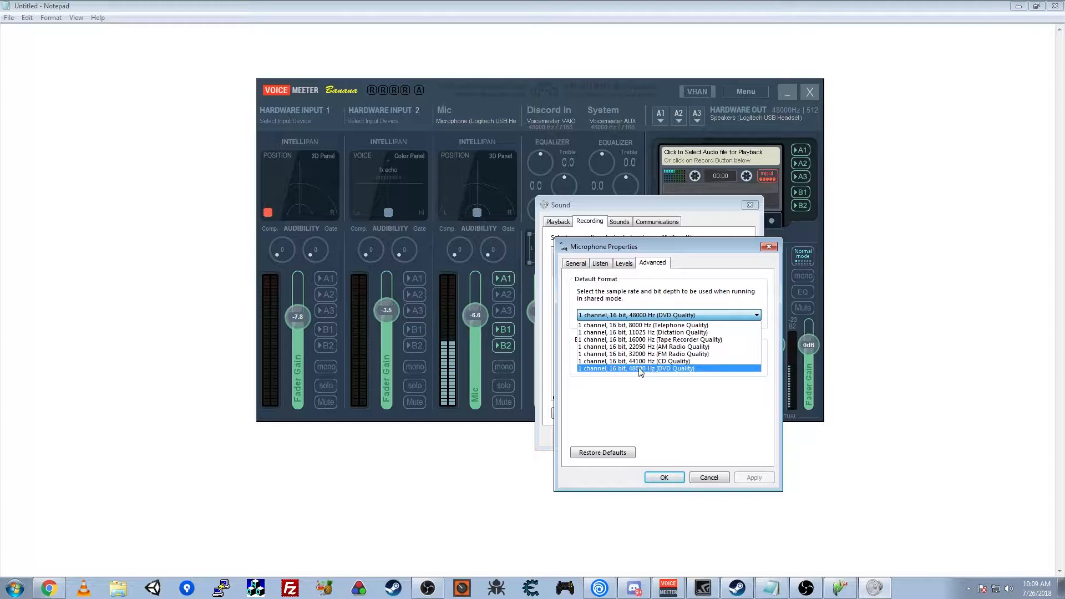
left_click(744, 404)
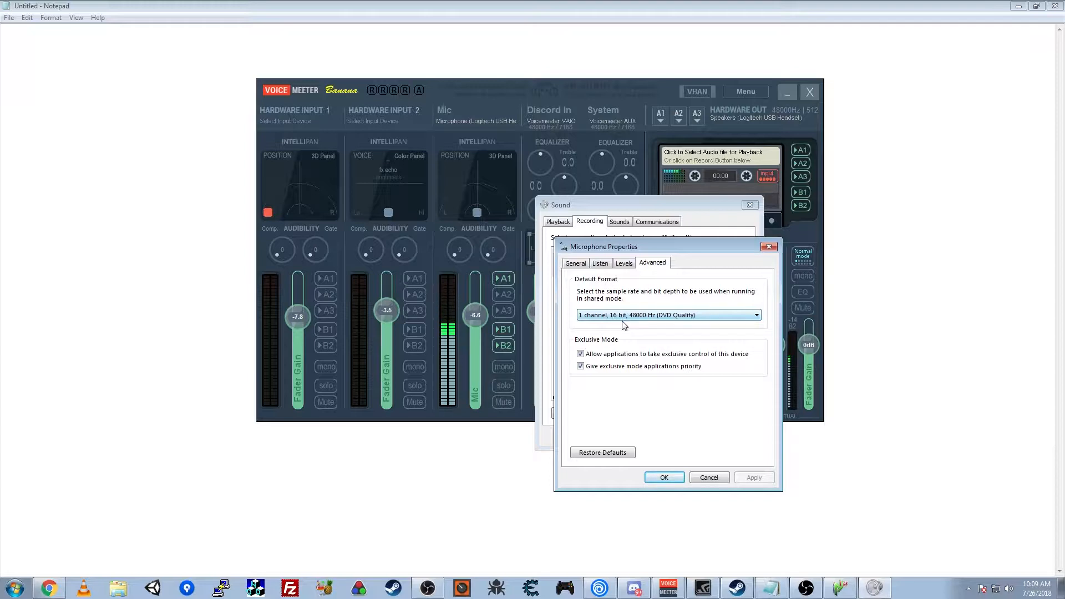
left_click(668, 478)
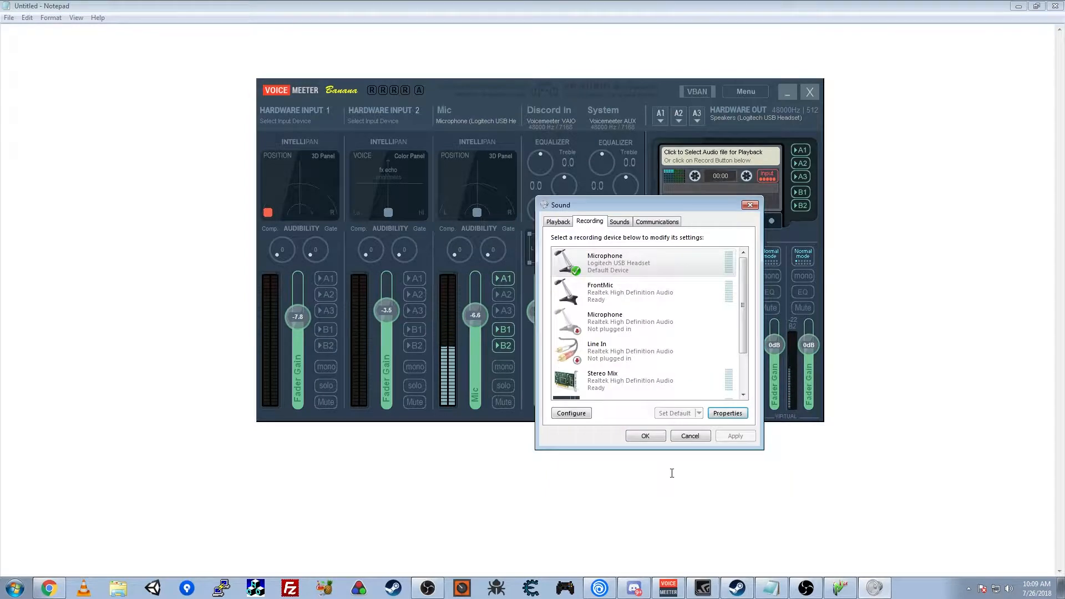
left_click(646, 436)
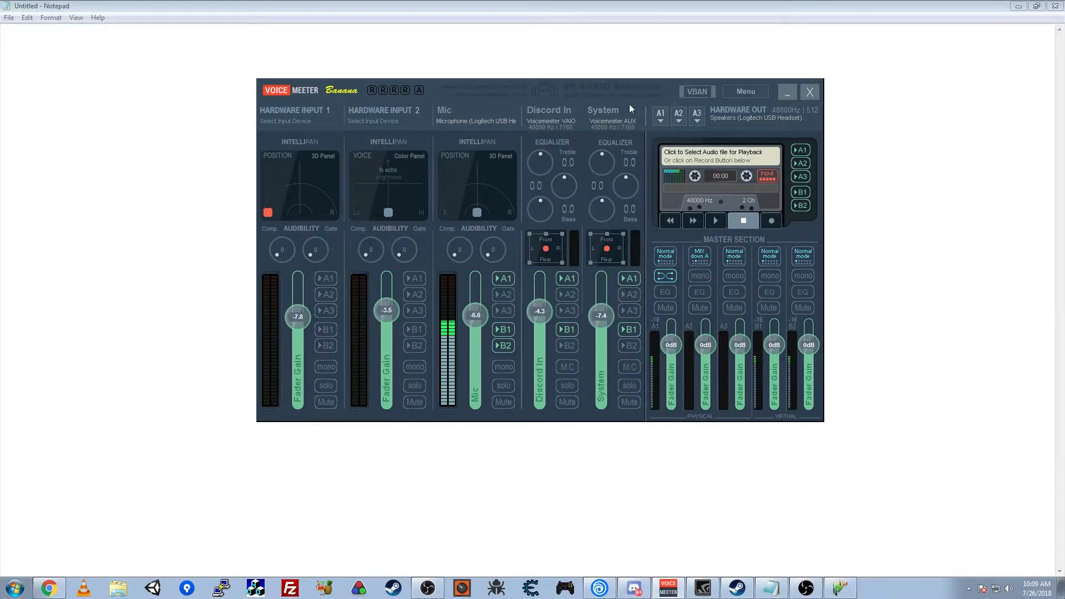
Switch to Discord's voice settings and arrange its window and the Voicemeeter mixer so both can be viewed together
left_click_drag(671, 86, 550, 113)
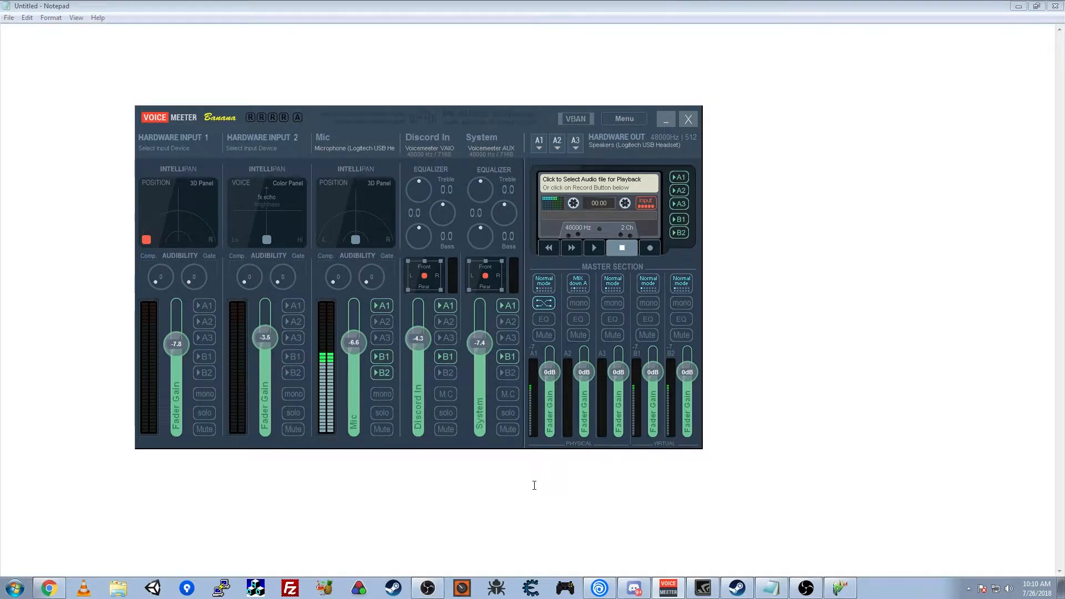
left_click(634, 589)
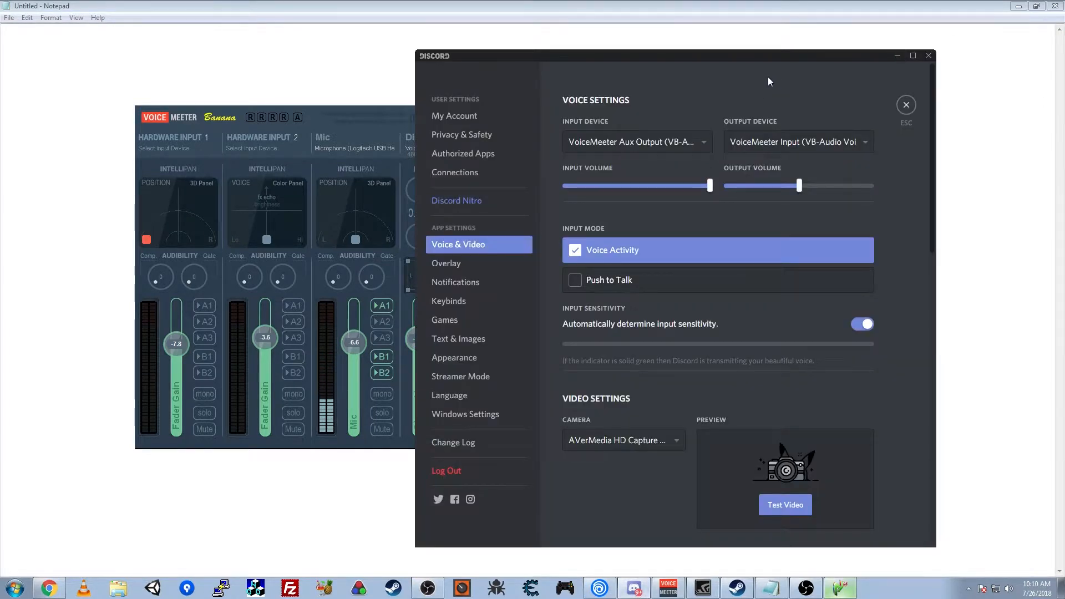
left_click_drag(755, 61, 802, 62)
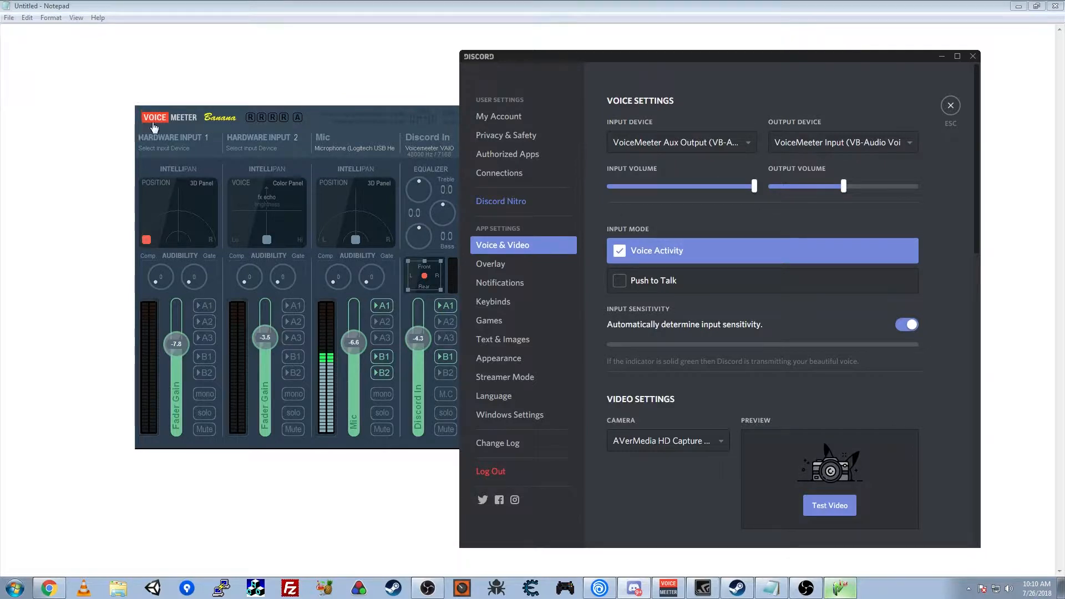
left_click_drag(289, 107, 213, 103)
left_click_drag(666, 62, 720, 59)
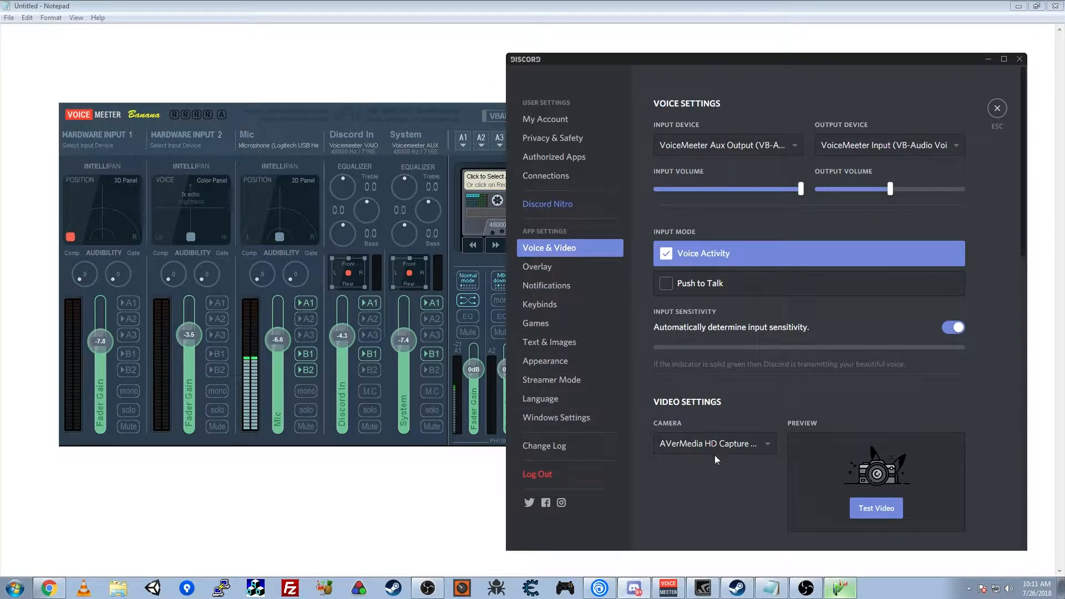
left_click(59, 118)
left_click_drag(471, 105, 425, 91)
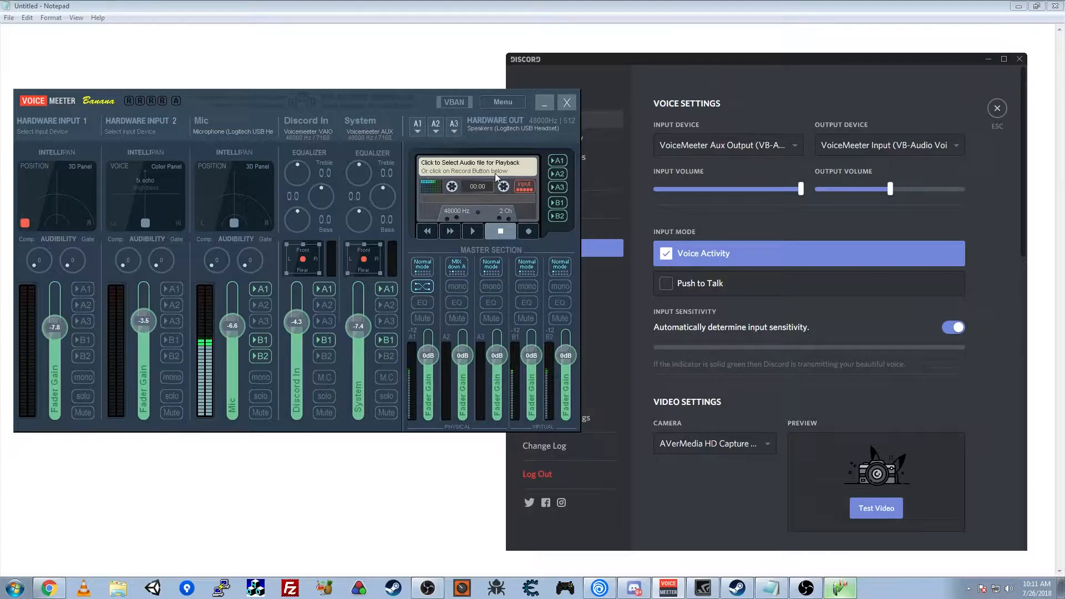
Leave Discord's settings, join the General voice channel, and move the Discord window clear of the mixer
left_click(1002, 116)
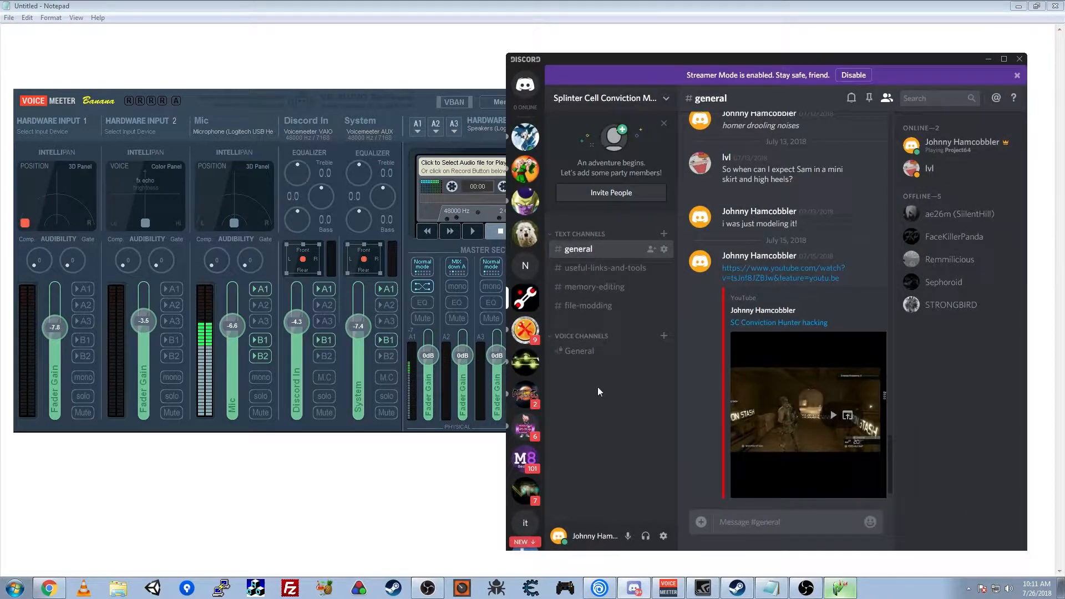
left_click(580, 351)
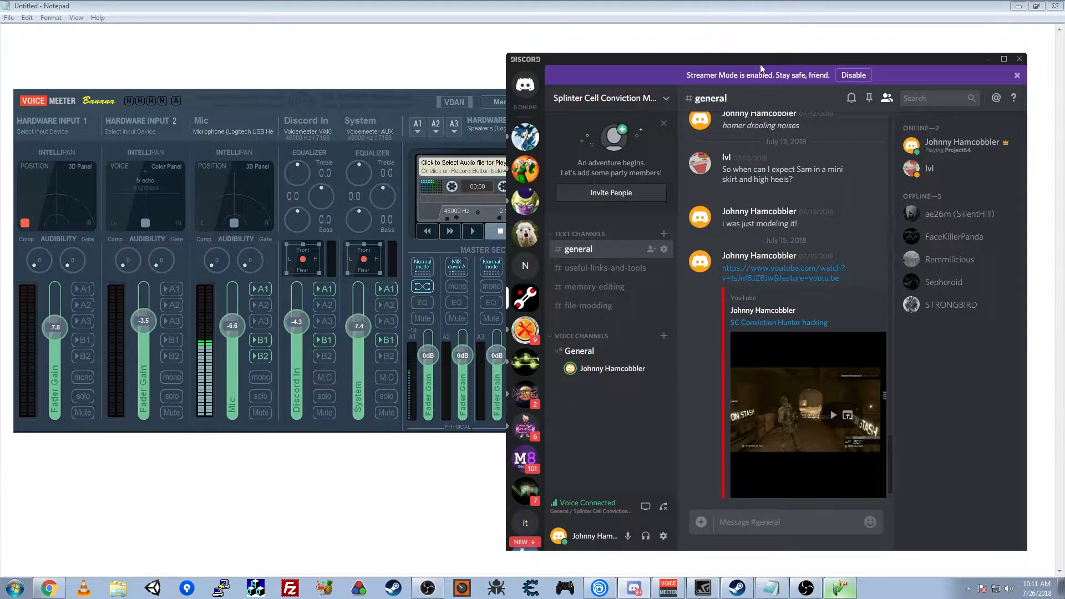
left_click_drag(764, 61, 881, 51)
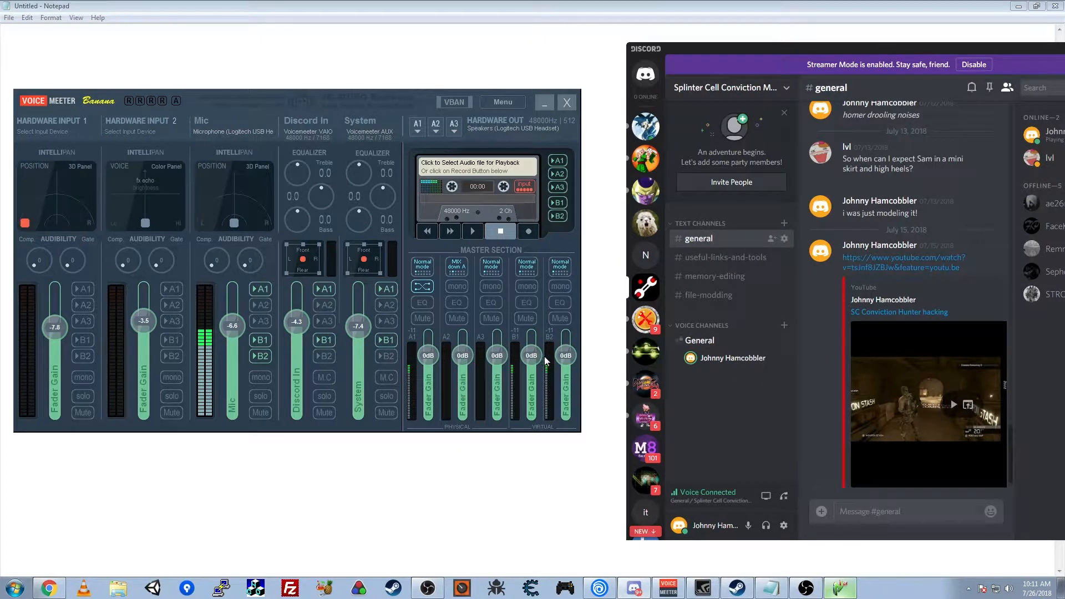
Mute the B2 virtual output bus in Voicemeeter to test Discord's microphone feed, and unmute it again
left_click(561, 319)
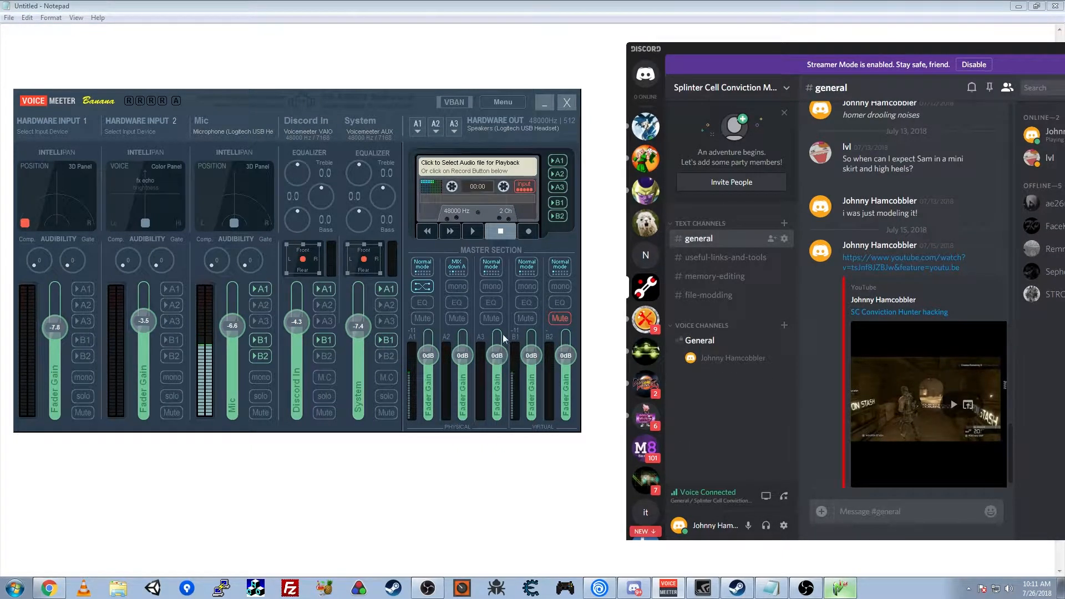
left_click(561, 319)
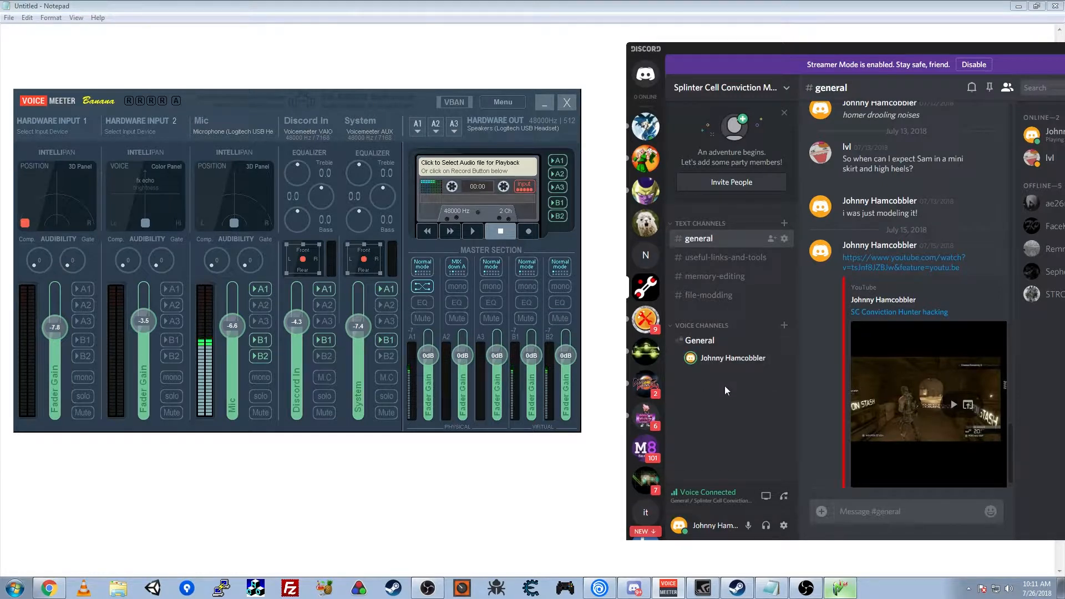
Reopen Discord's Voice & Video settings beside the mixer and examine the available output devices without changing the selection
left_click(784, 525)
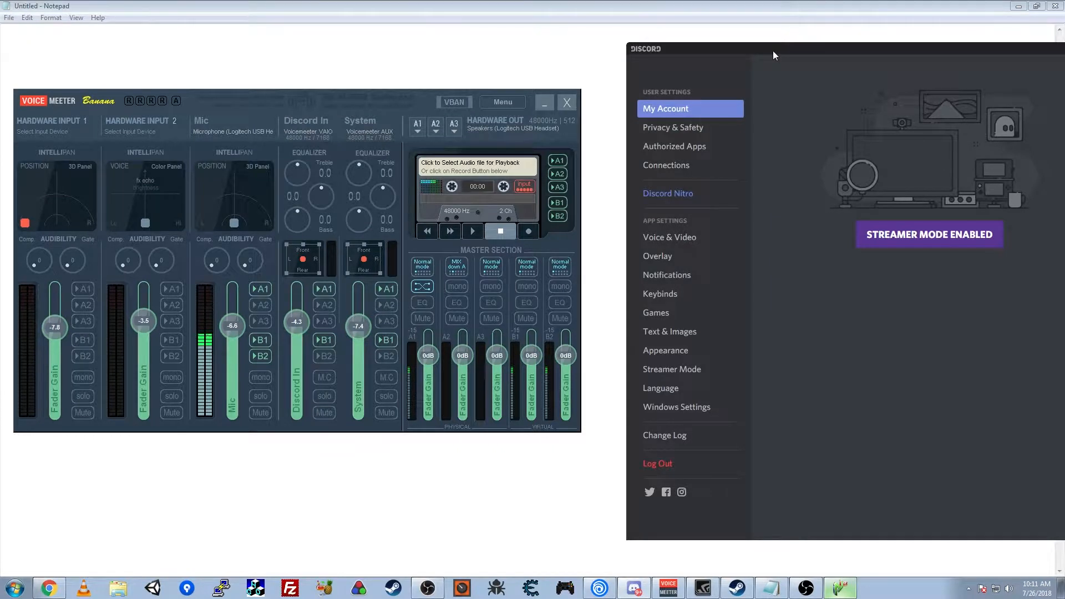
left_click_drag(774, 51, 762, 46)
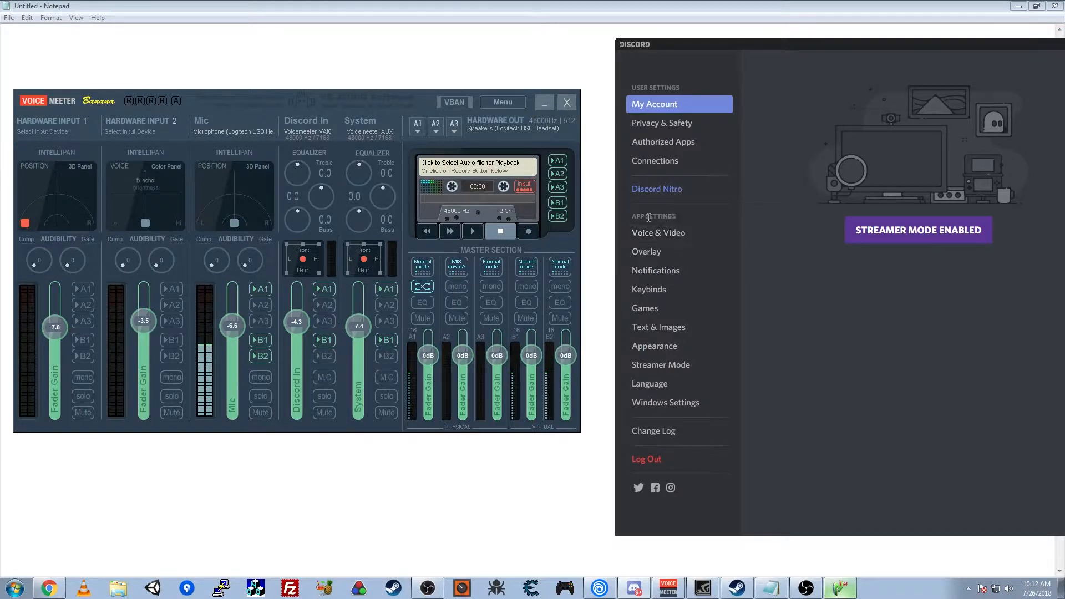
left_click_drag(700, 45, 675, 41)
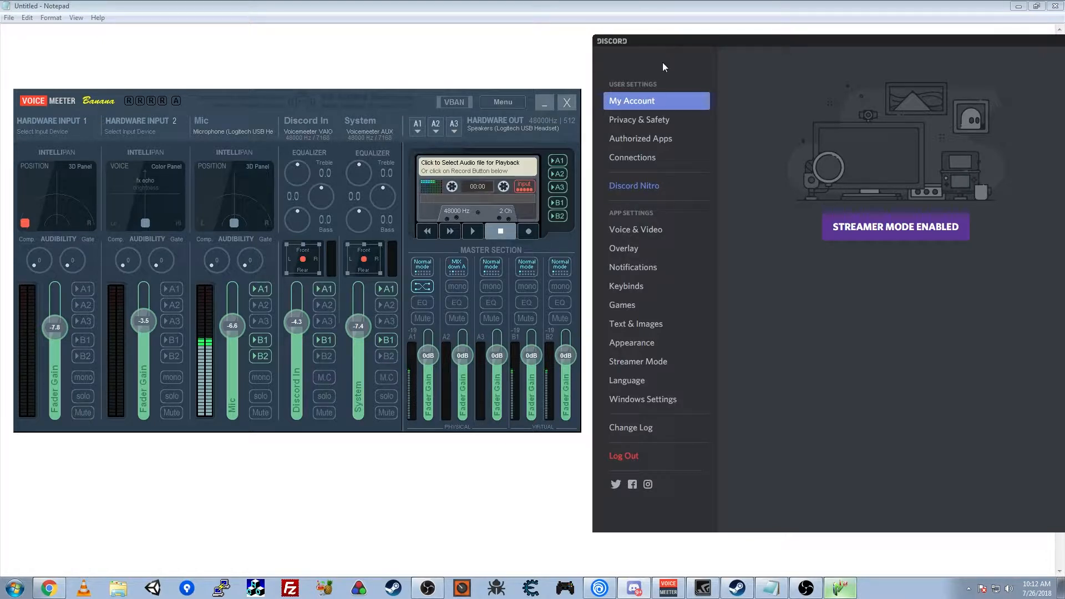
left_click_drag(671, 41, 674, 39)
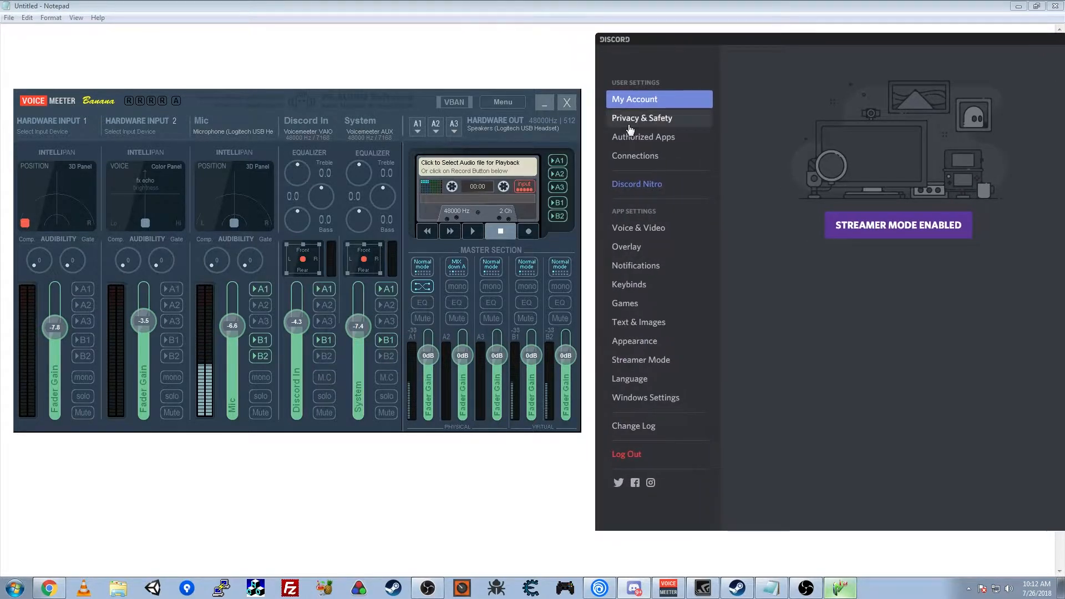
left_click(661, 229)
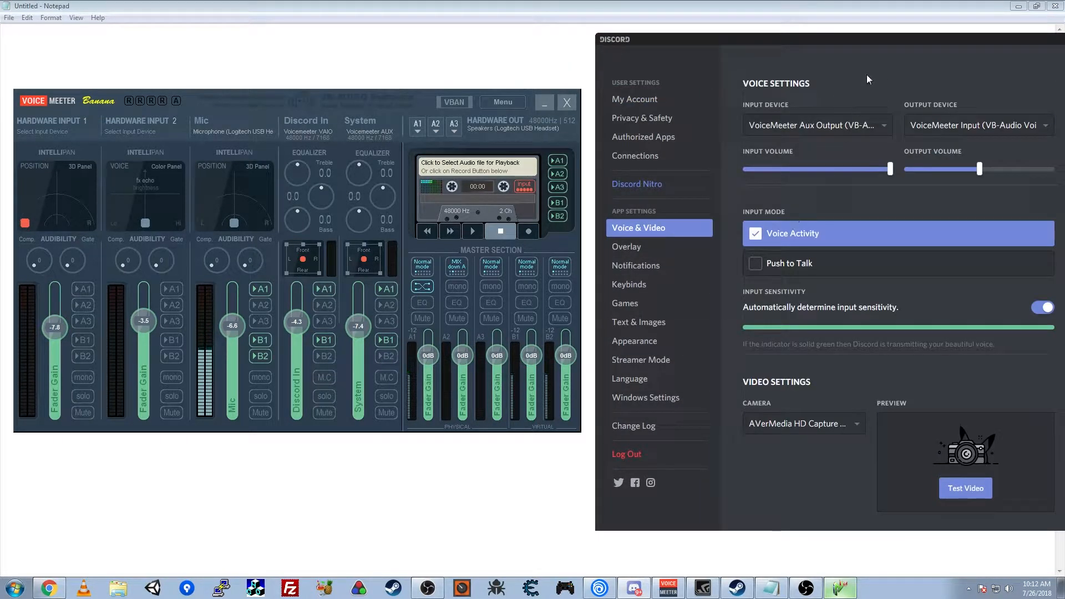
left_click(957, 127)
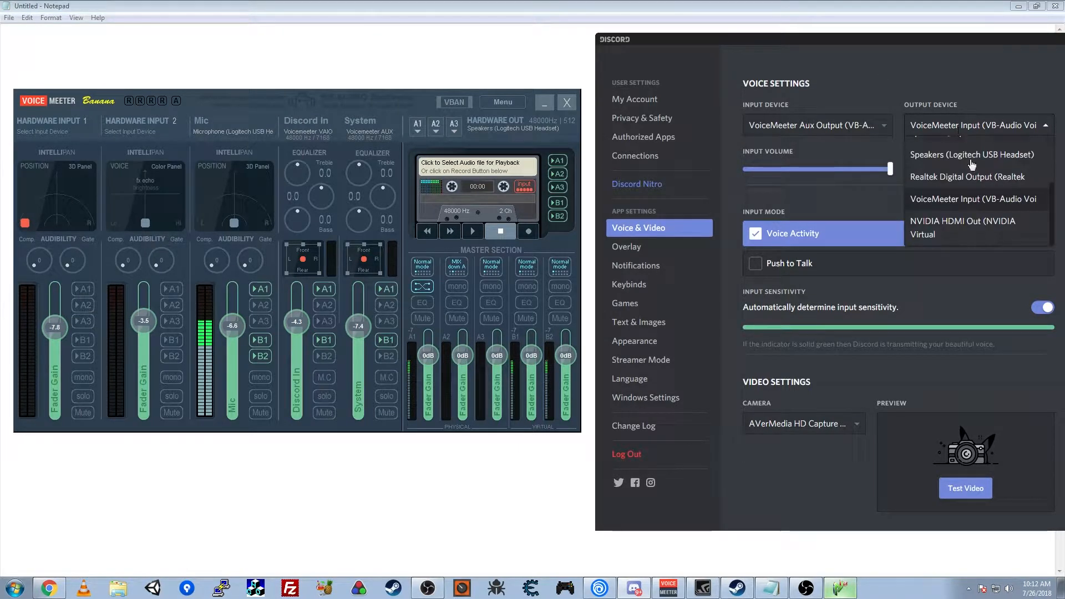
left_click(856, 56)
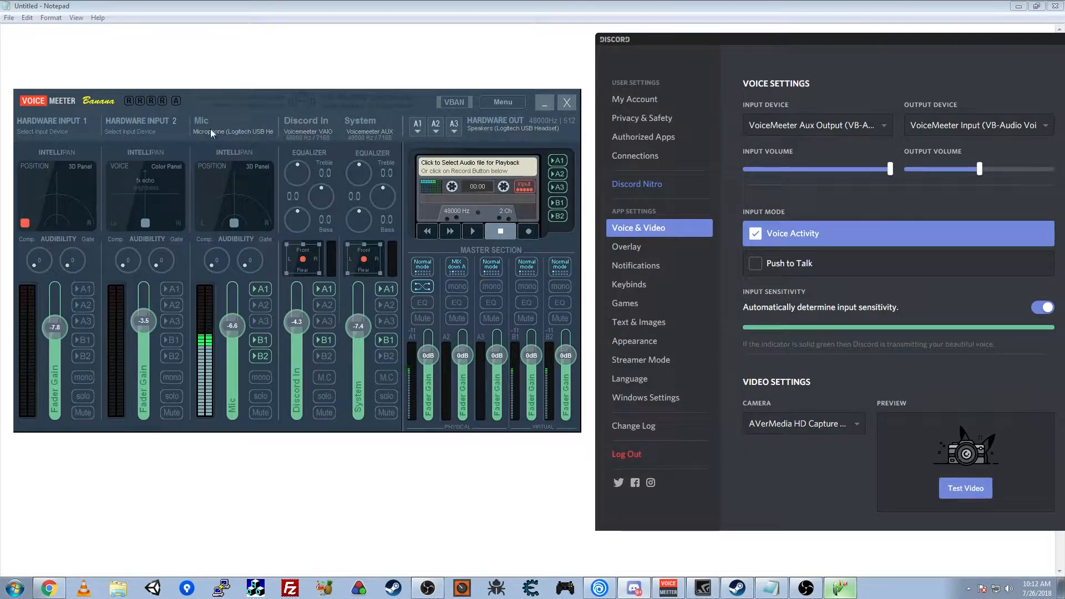
Rename the Hardware Input 2 strip in Voicemeeter as asdf, and clear the label to restore its default name
right_click(136, 122)
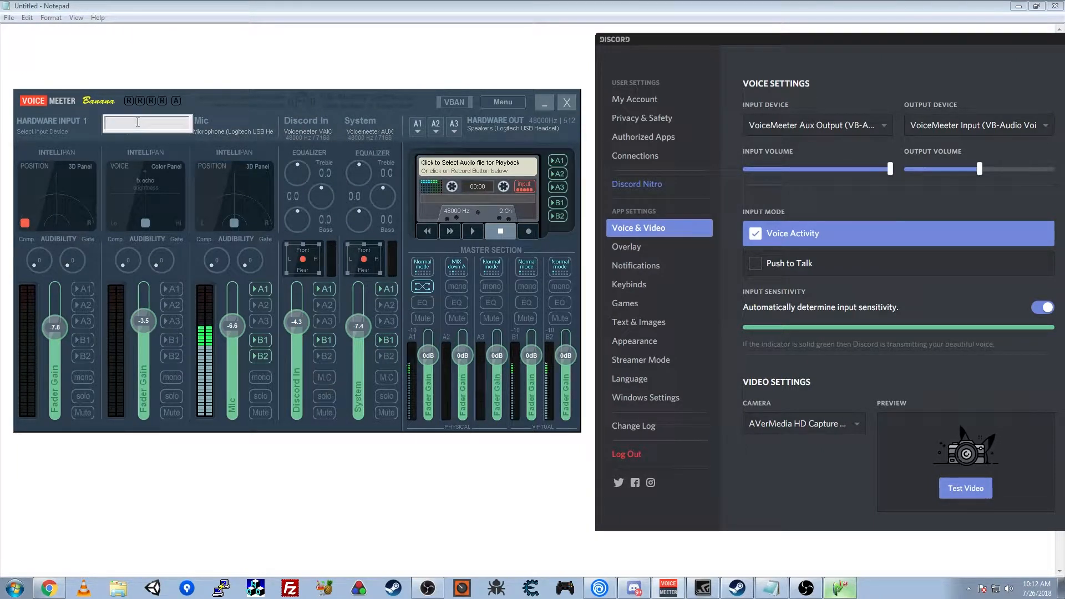
type("asdf")
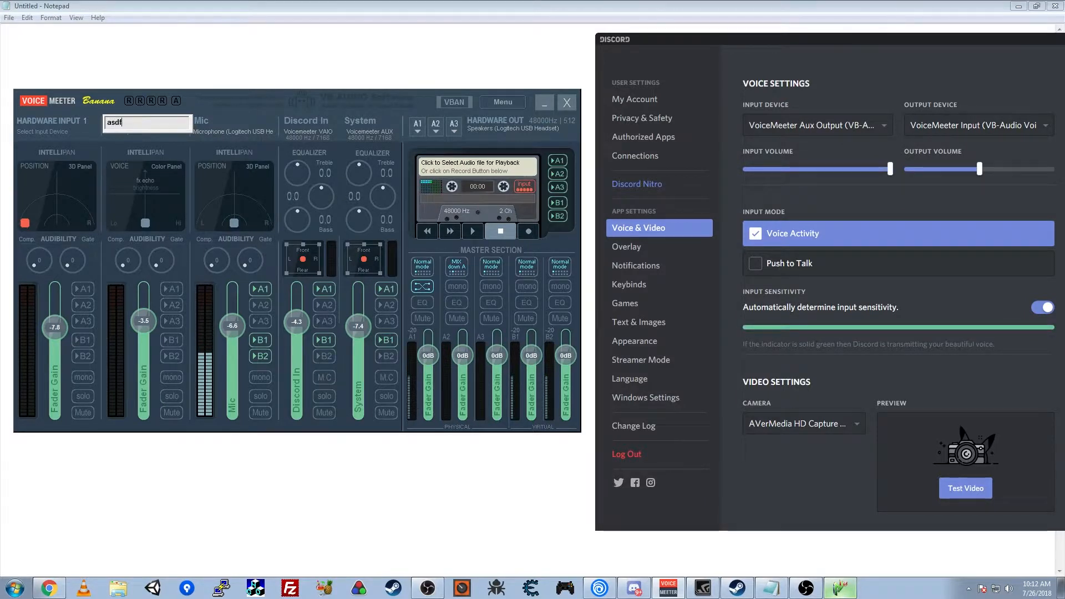
key("Return")
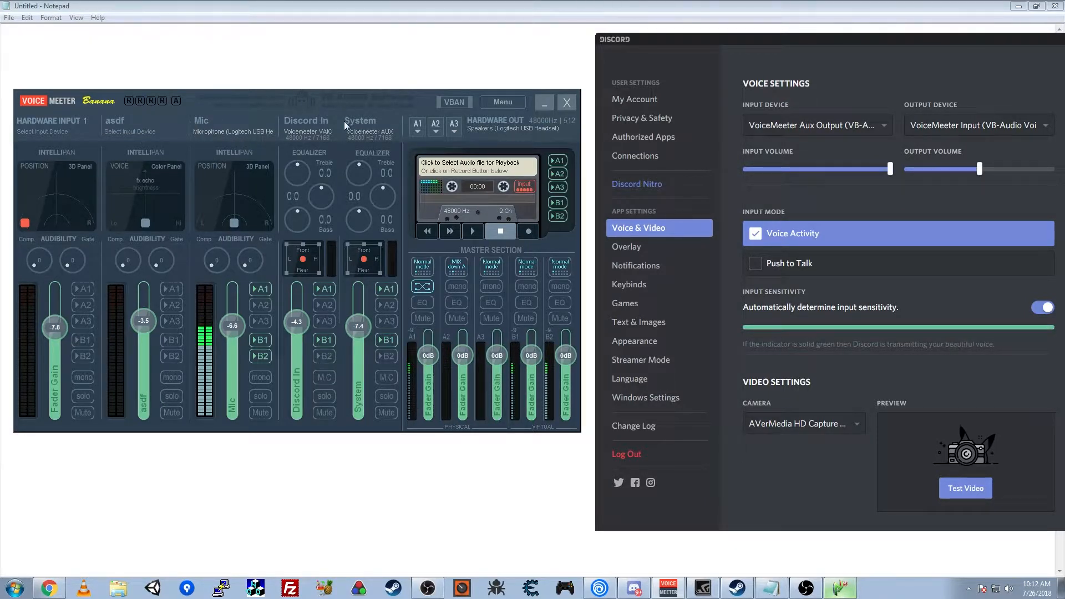
double_click(122, 122)
key("Return")
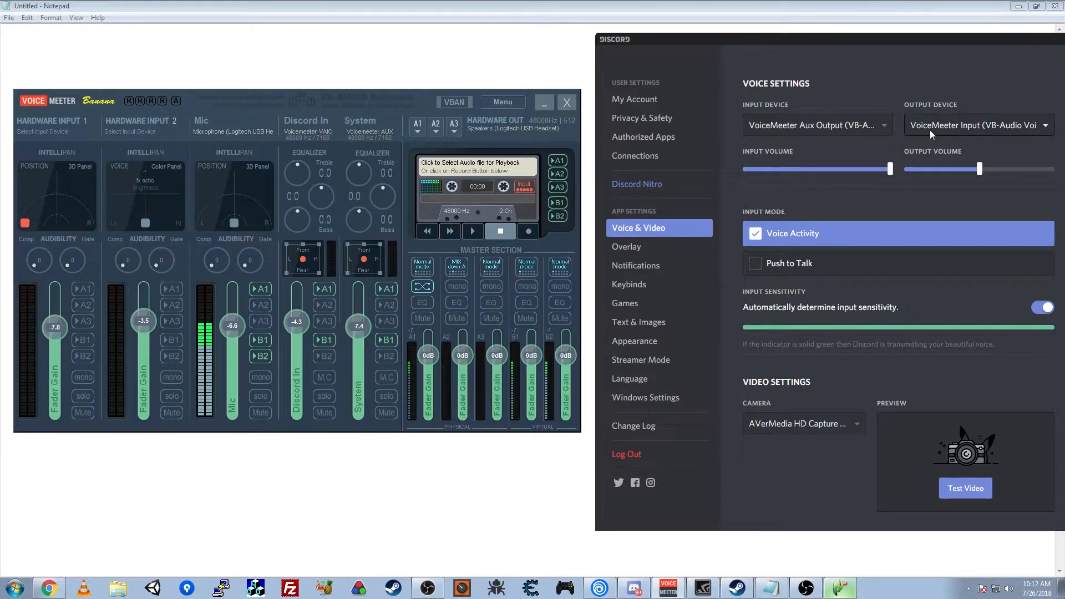
Close Discord's settings and disconnect from the General voice channel, leaving the Discord window minimized
mouse_move(654, 40)
left_mouse_down()
mouse_move(624, 39)
mouse_move(647, 37)
left_mouse_up()
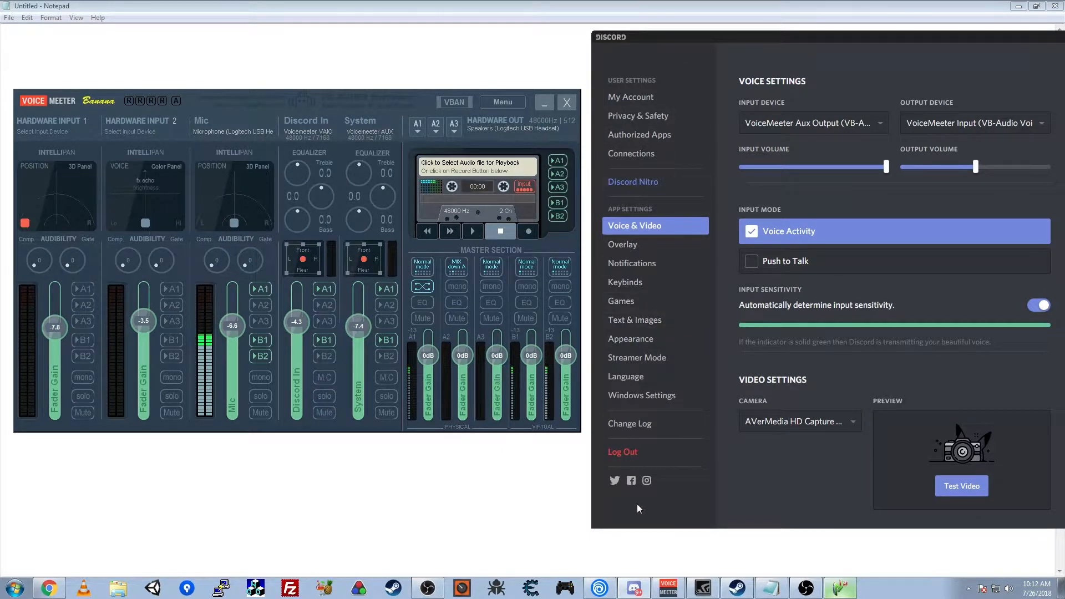
left_click_drag(785, 43, 676, 43)
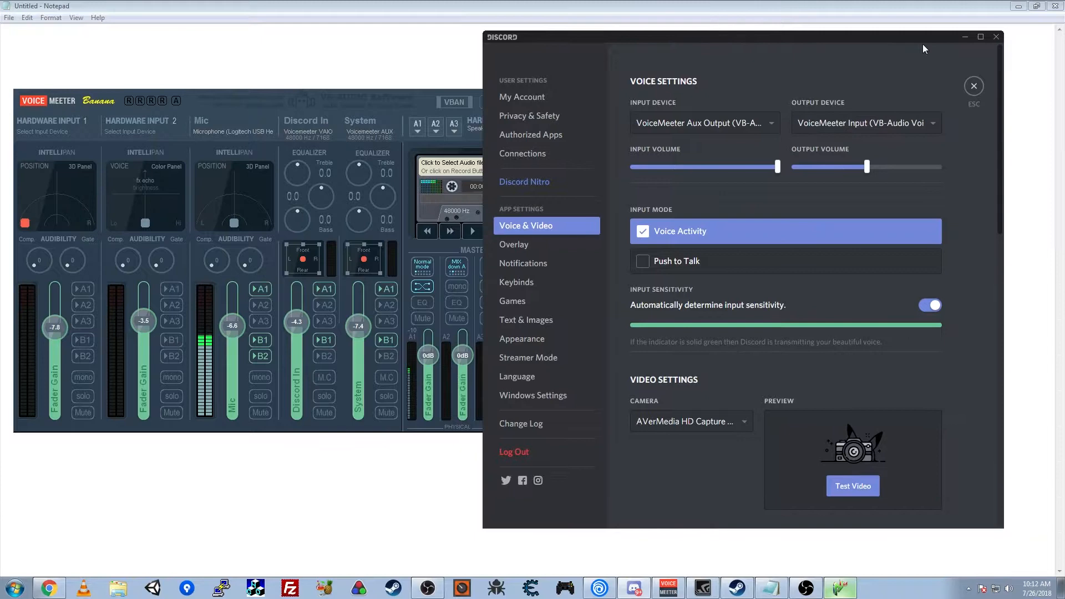
left_click(971, 87)
left_click(641, 486)
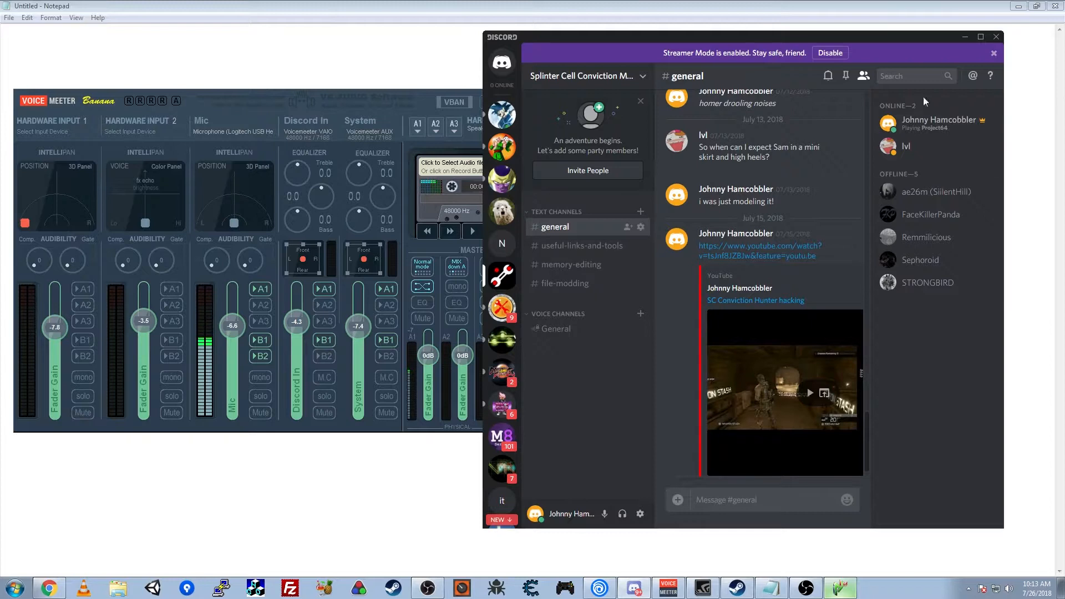
left_click(966, 37)
Open the Windows playback devices list beside the mixer and look through the available devices
right_click(1009, 590)
left_click(1012, 544)
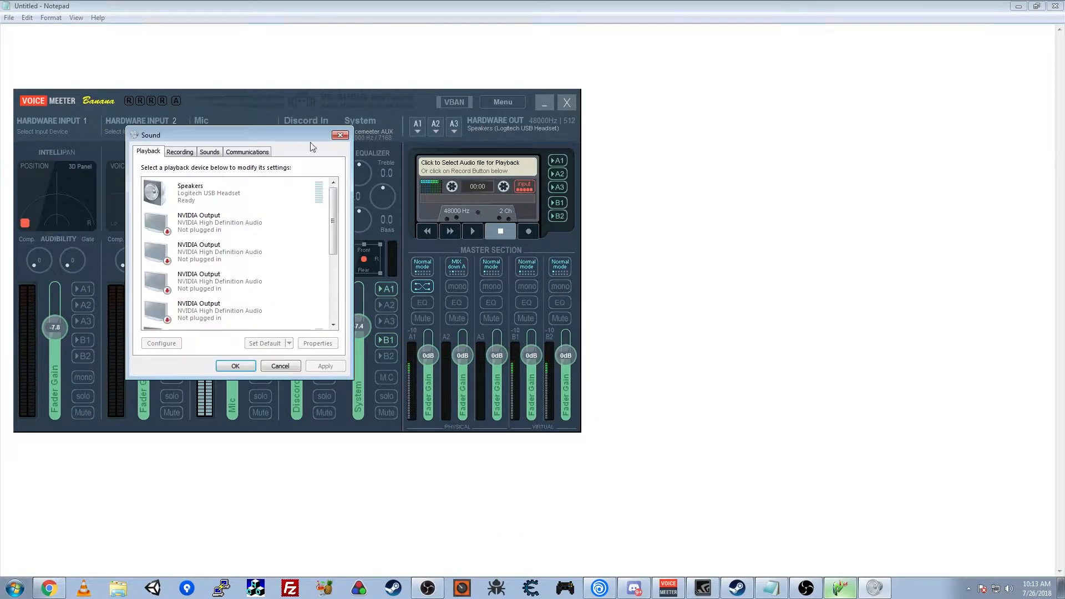
left_click_drag(212, 133, 706, 139)
scroll(806, 238, "down", 5)
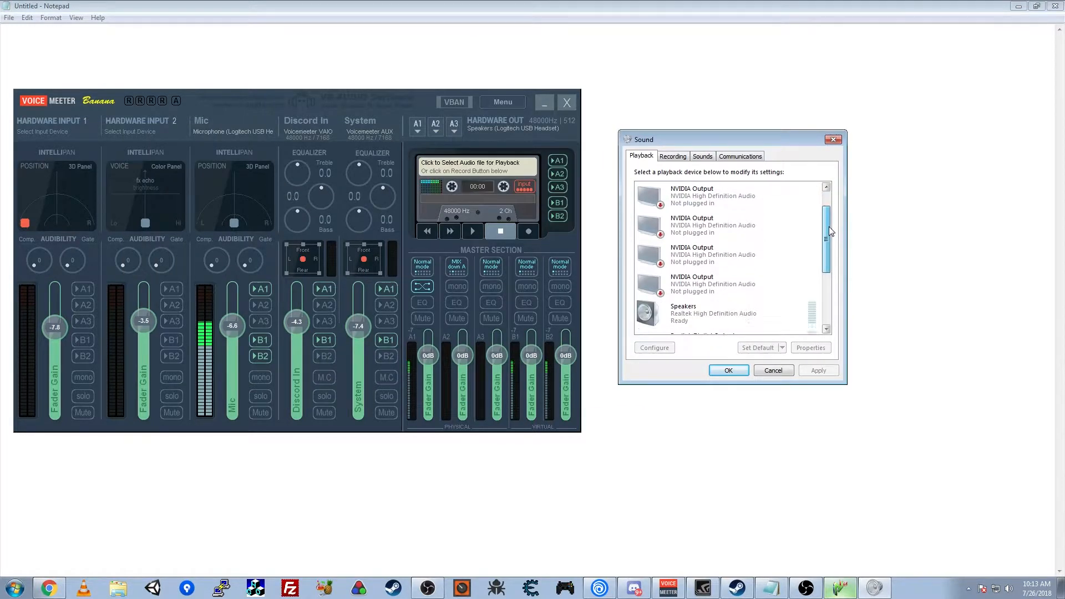
left_click(742, 269)
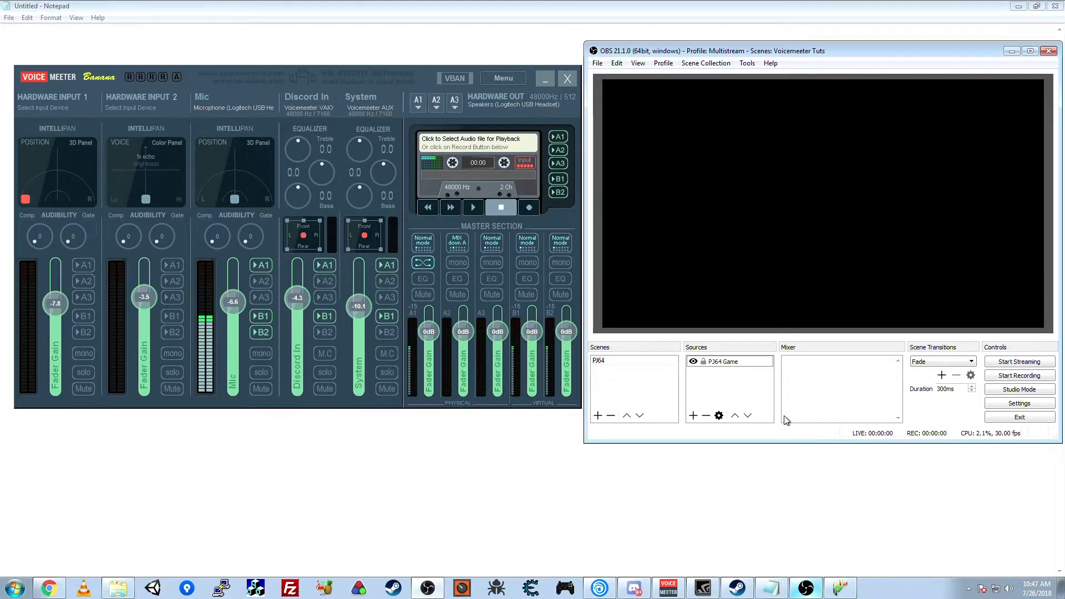
Arrange Voicemeeter and OBS side by side, and launch Paper Mario (U) in Project64
left_click_drag(431, 78, 425, 69)
left_click_drag(687, 51, 686, 48)
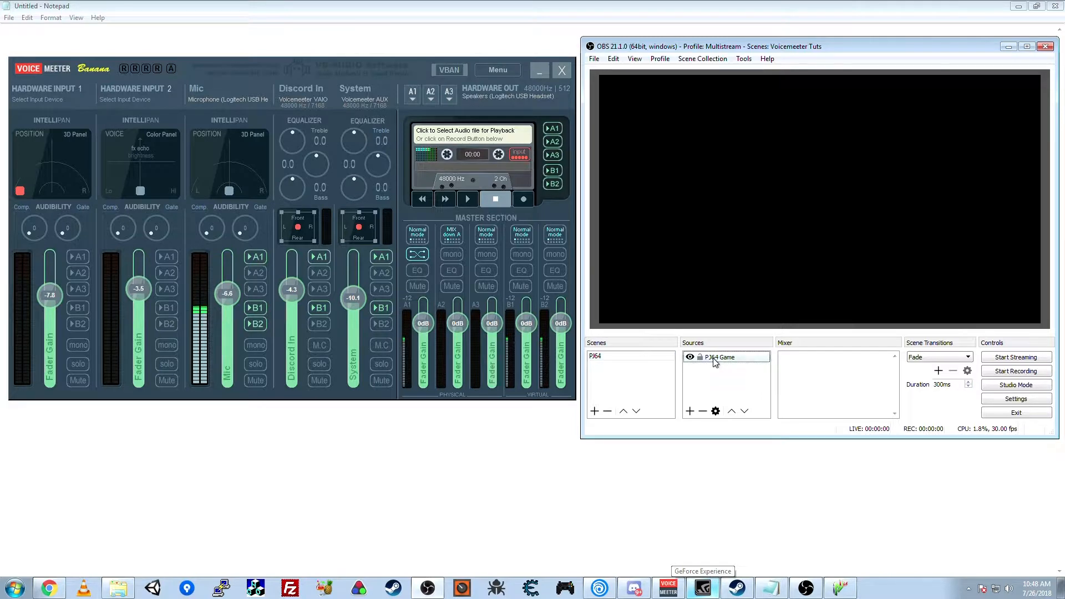
left_click(839, 589)
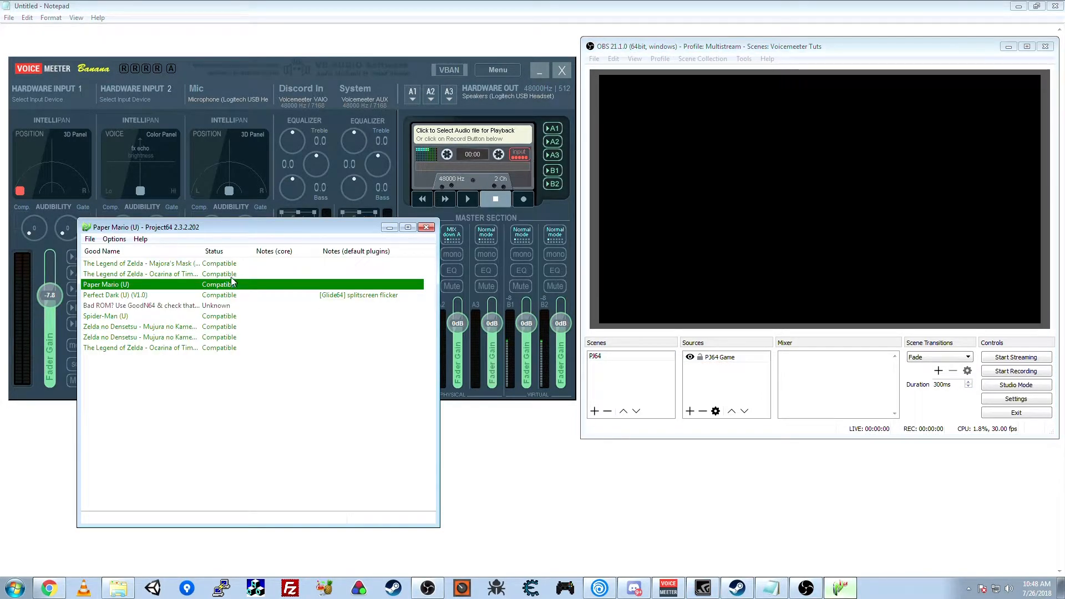
left_click_drag(255, 228, 256, 218)
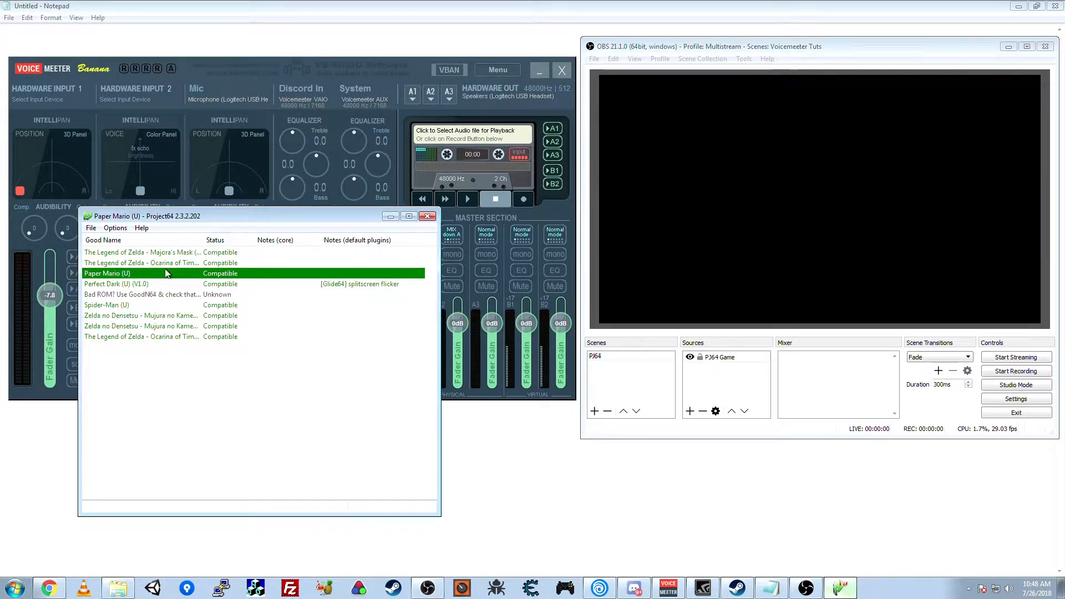
double_click(137, 274)
Place the game window clear of the OBS preview and advance Paper Mario to its file selection screen, leaving it minimized
left_click_drag(287, 121, 237, 155)
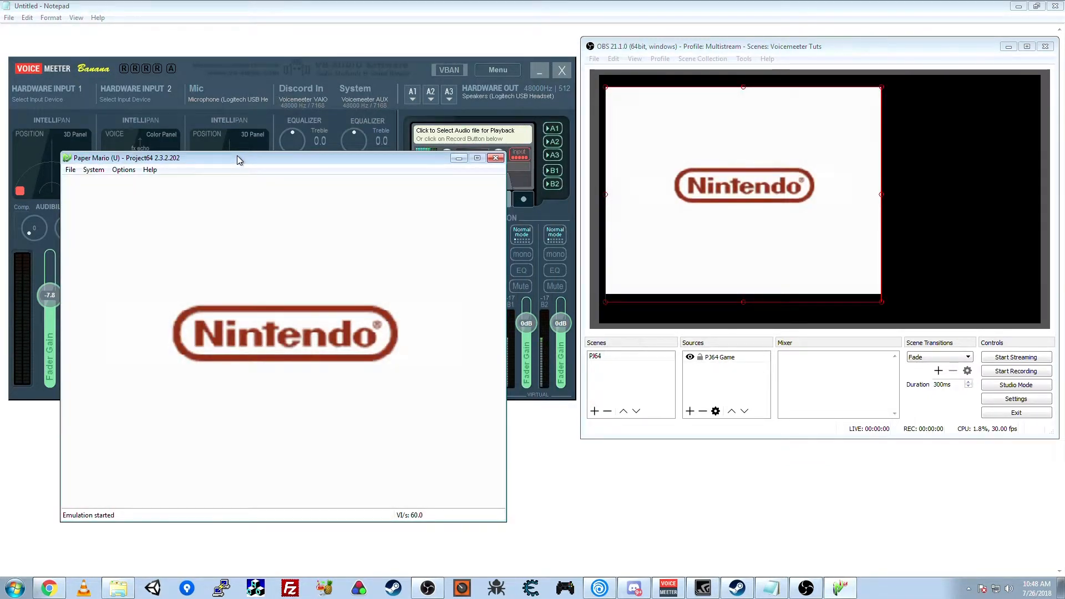
left_click_drag(231, 155, 688, 187)
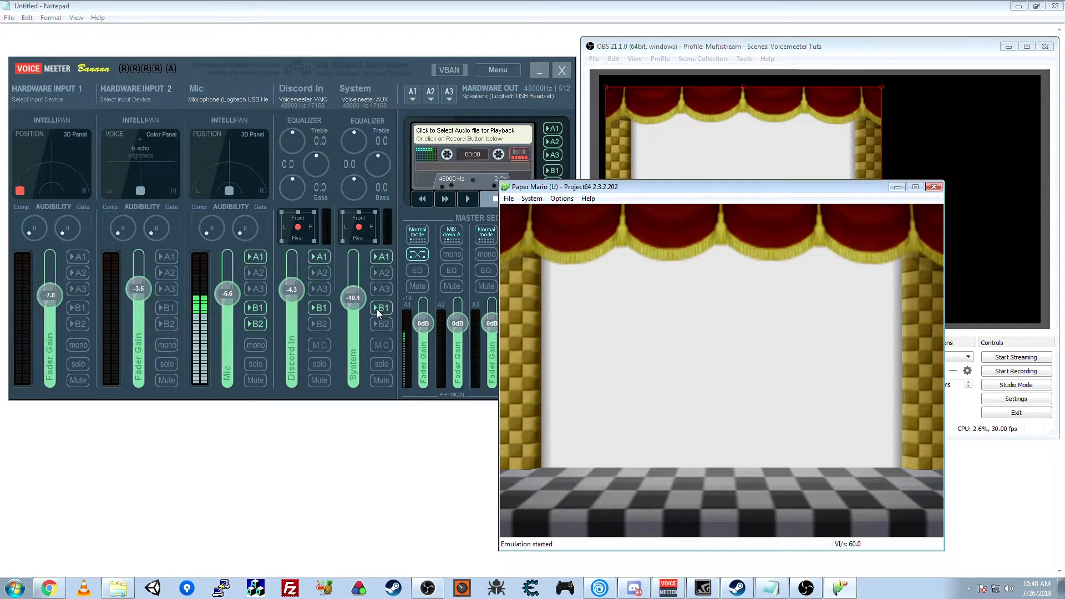
left_click_drag(610, 190, 751, 200)
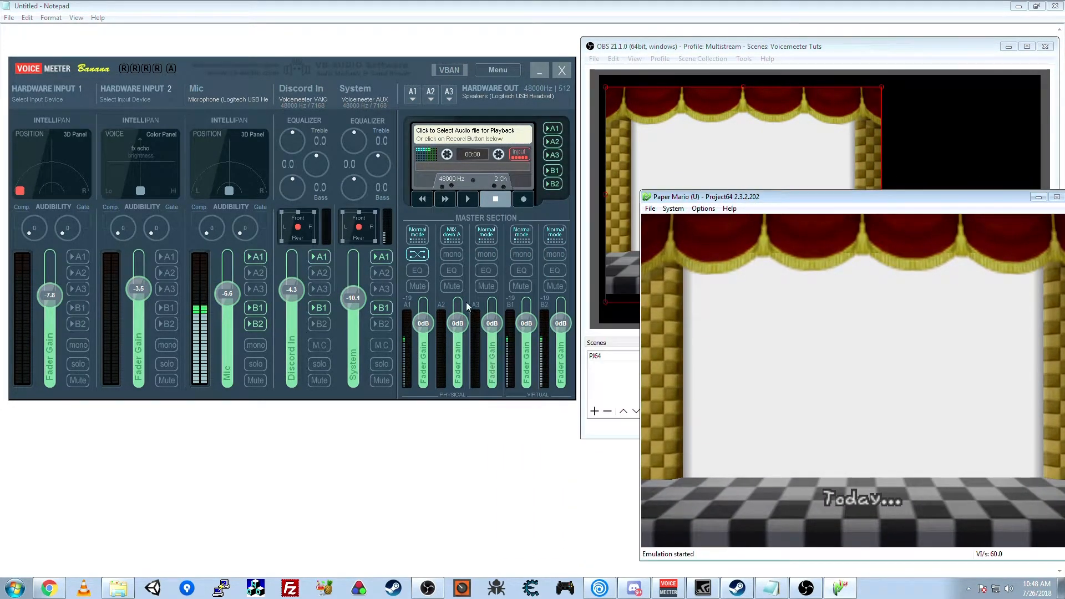
left_click(380, 306)
left_click_drag(738, 195, 145, 164)
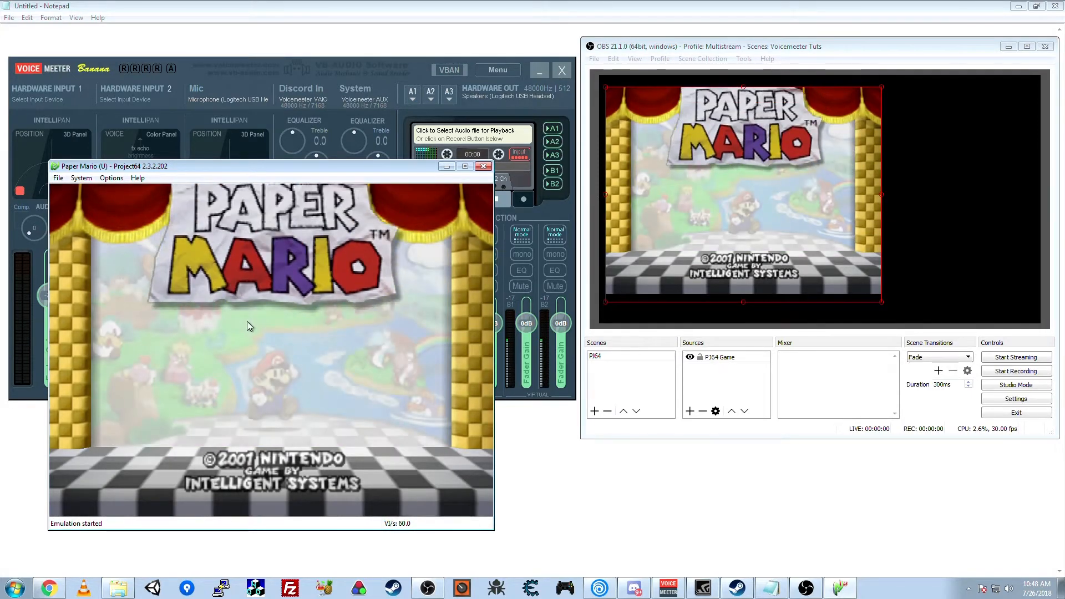
key("Return")
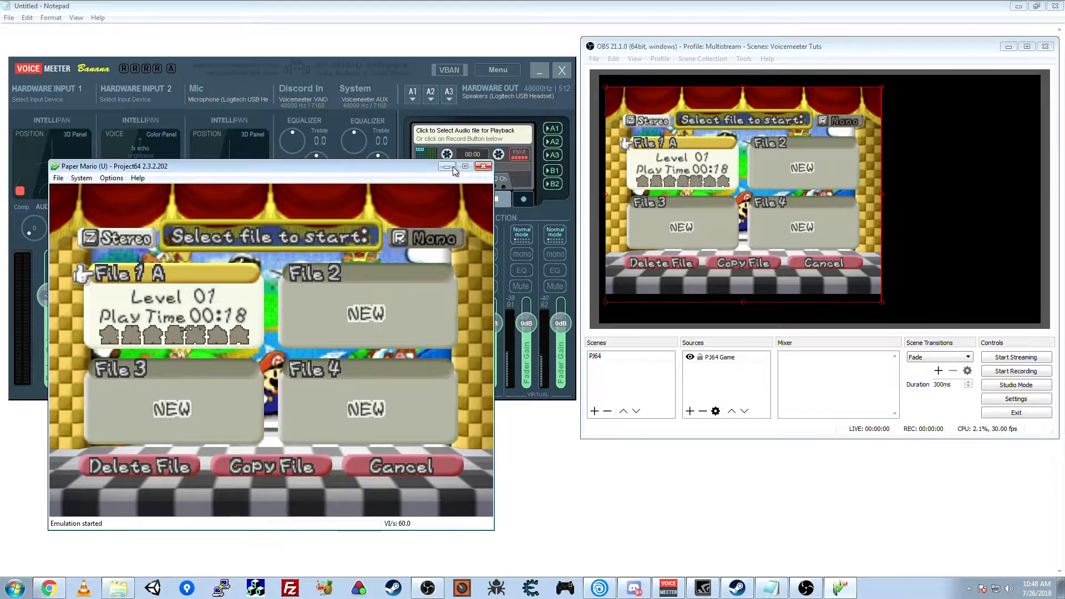
left_click(483, 166)
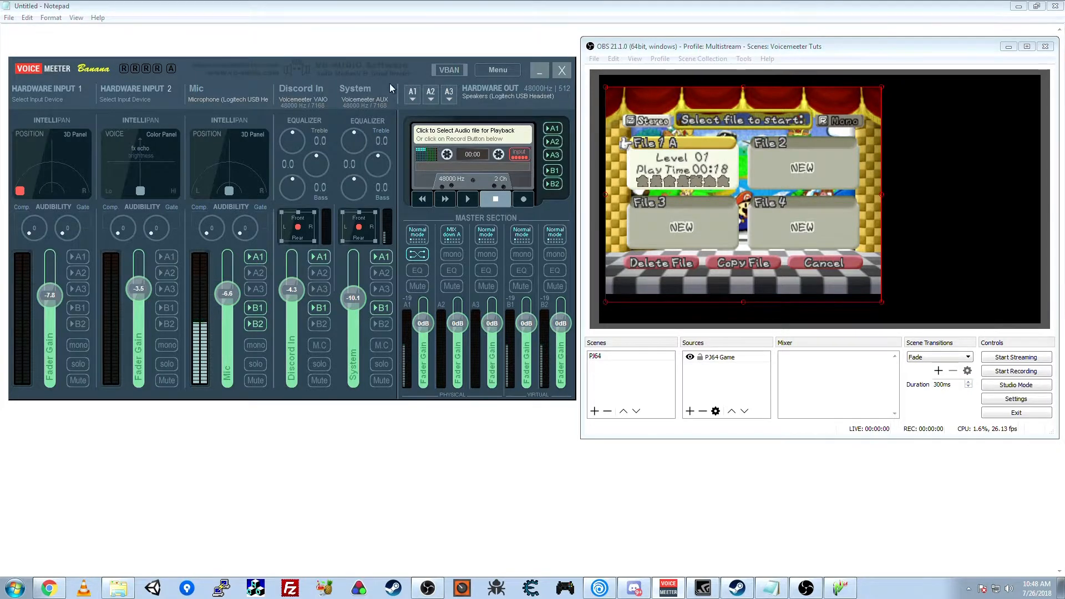
Reposition the Voicemeeter window and examine the source types OBS can add to the PJ64 scene, without choosing one
left_click_drag(419, 71, 414, 83)
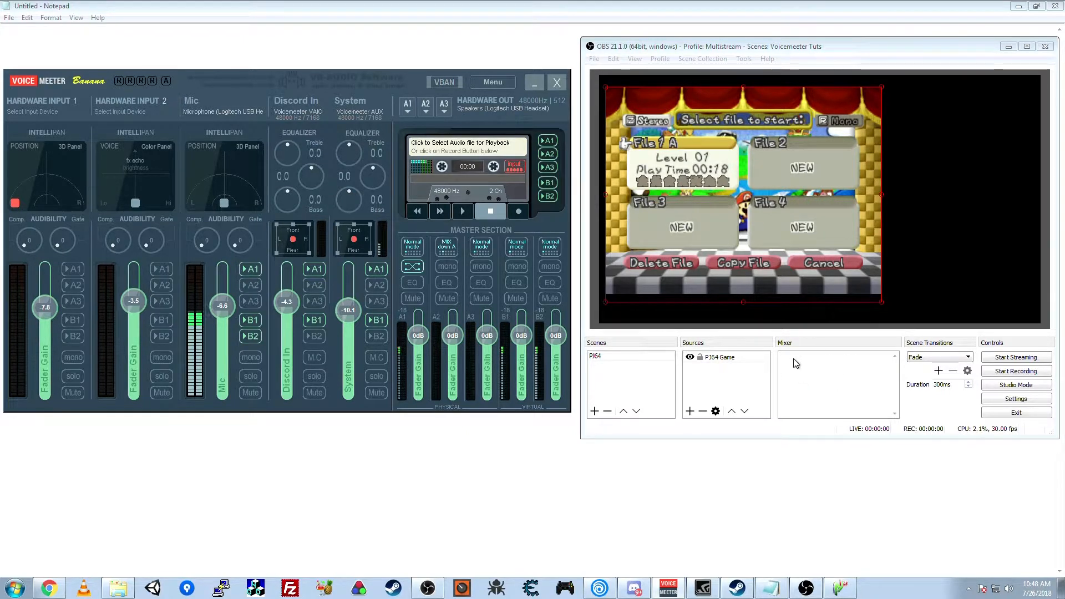
left_click(739, 360)
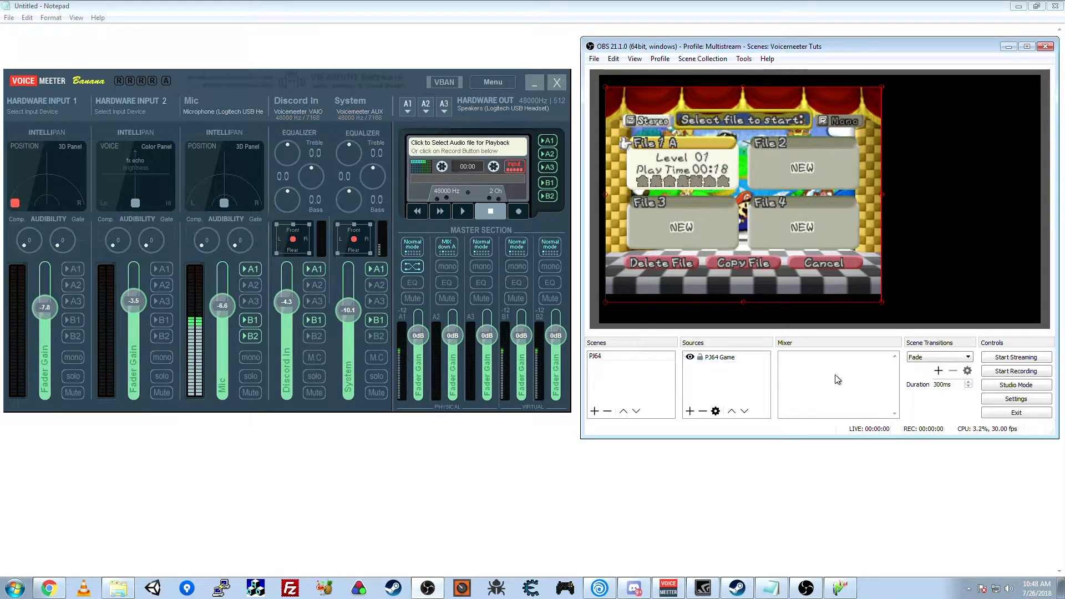
left_click(691, 412)
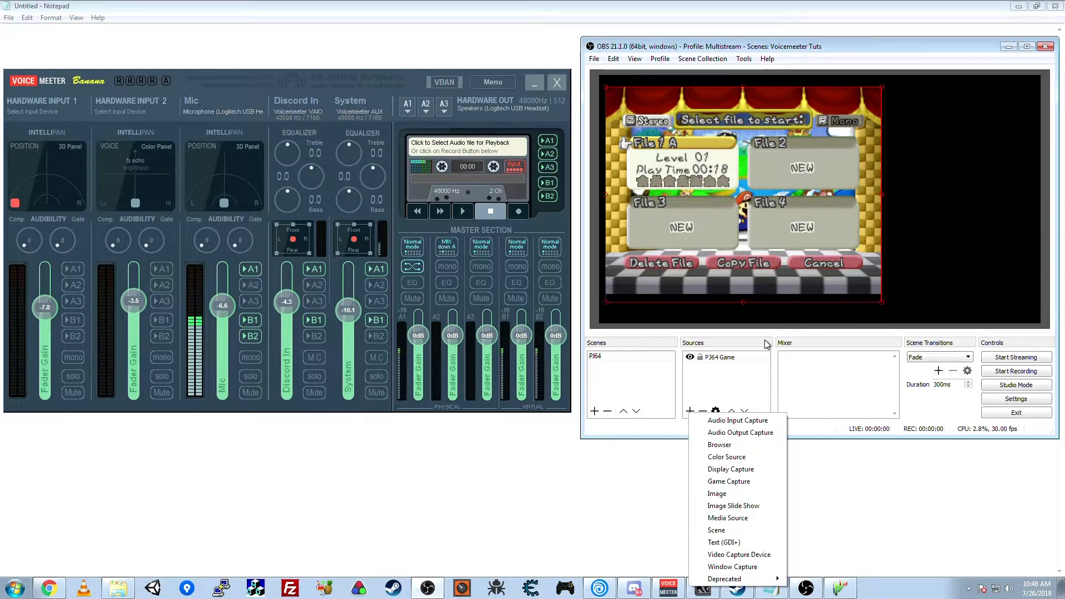
left_click(831, 390)
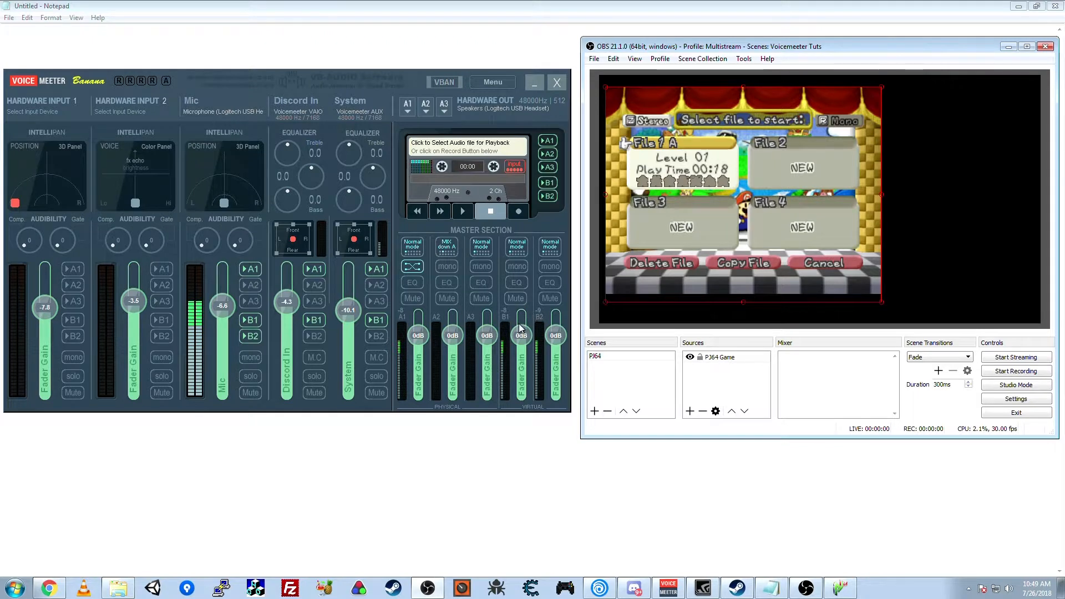
Add an Audio Input Capture source named Mix in OBS, using the device VoiceMeeter Output (VB-Audio VoiceMeeter VAIO)
left_click(689, 412)
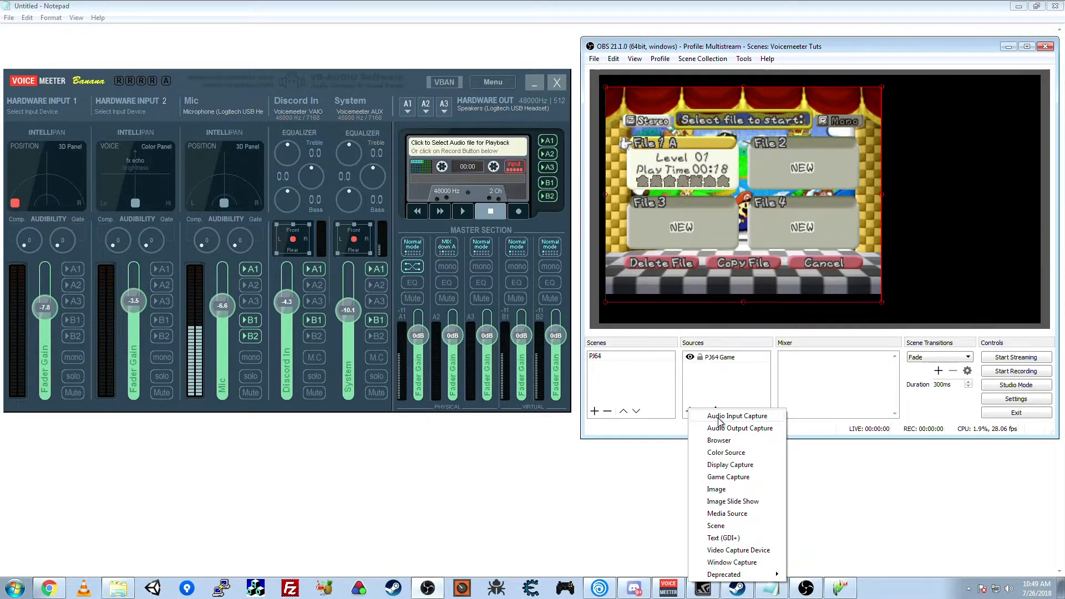
left_click(717, 417)
type("Mix")
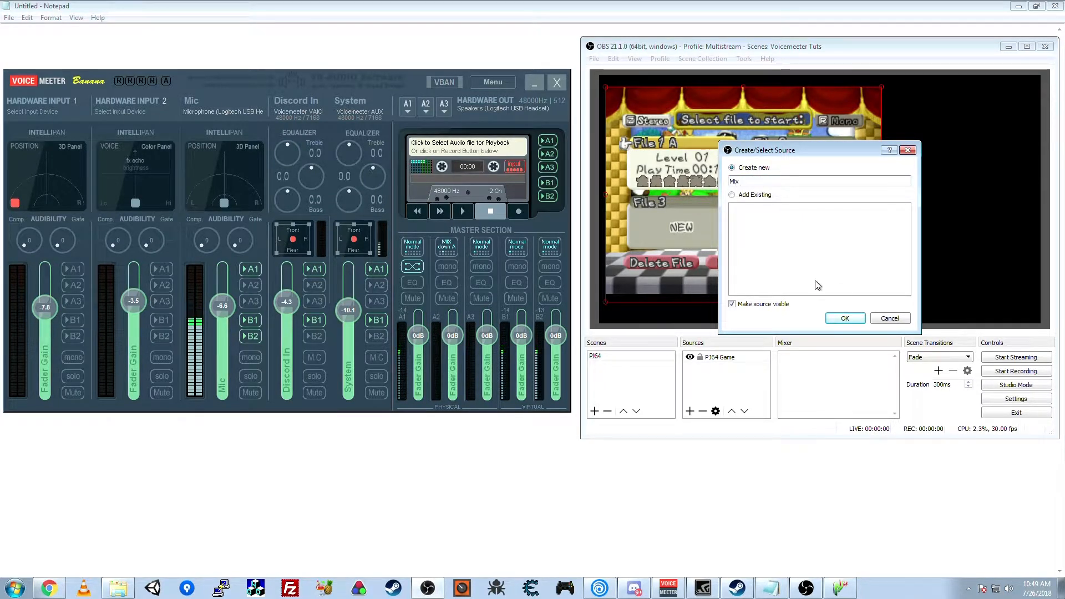
left_click(843, 319)
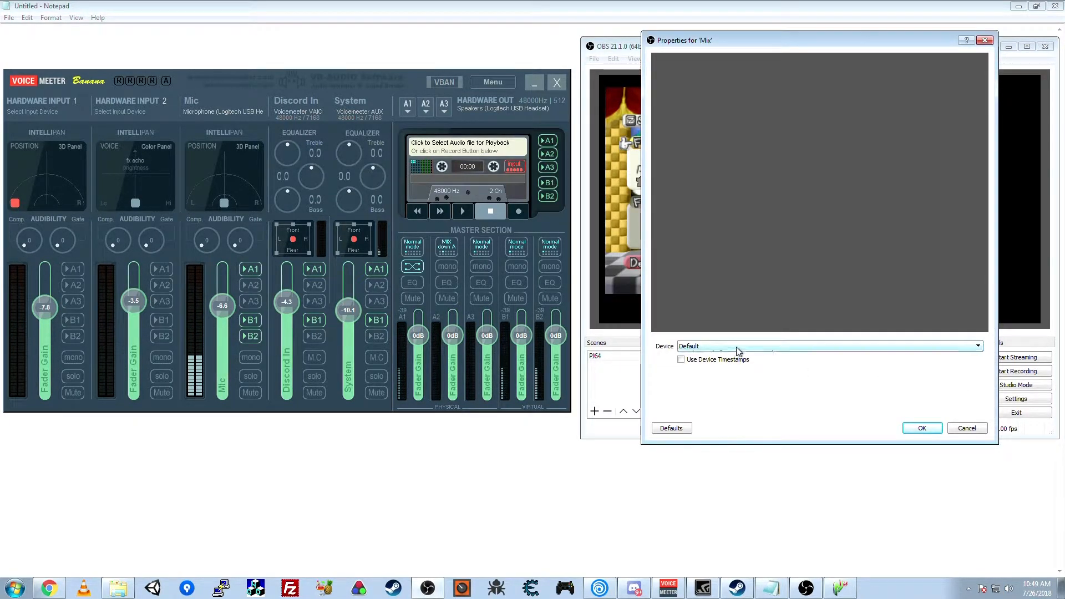
left_click(764, 345)
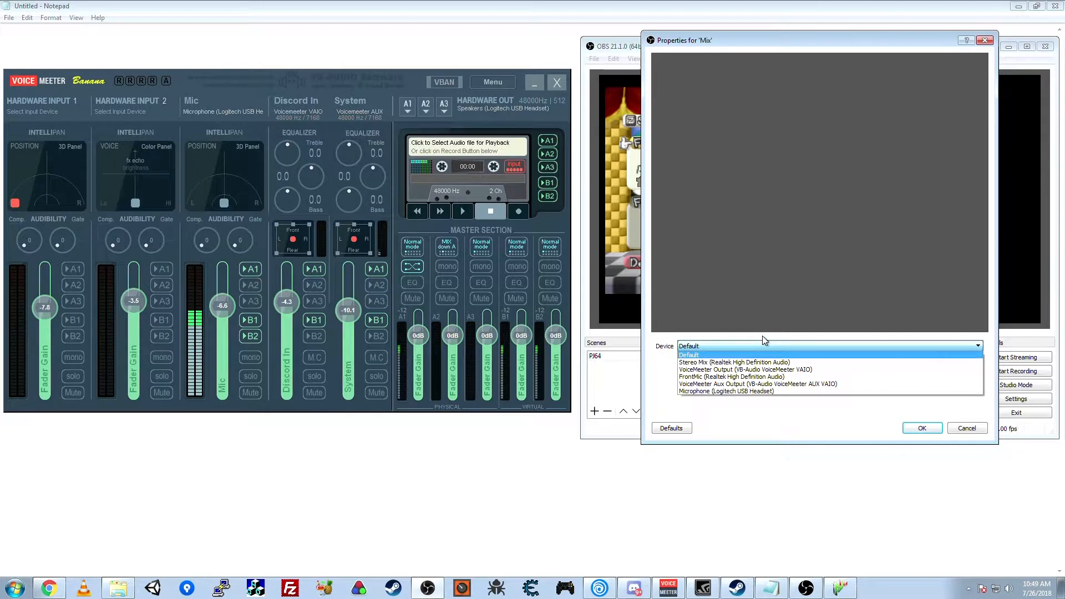
left_click(789, 370)
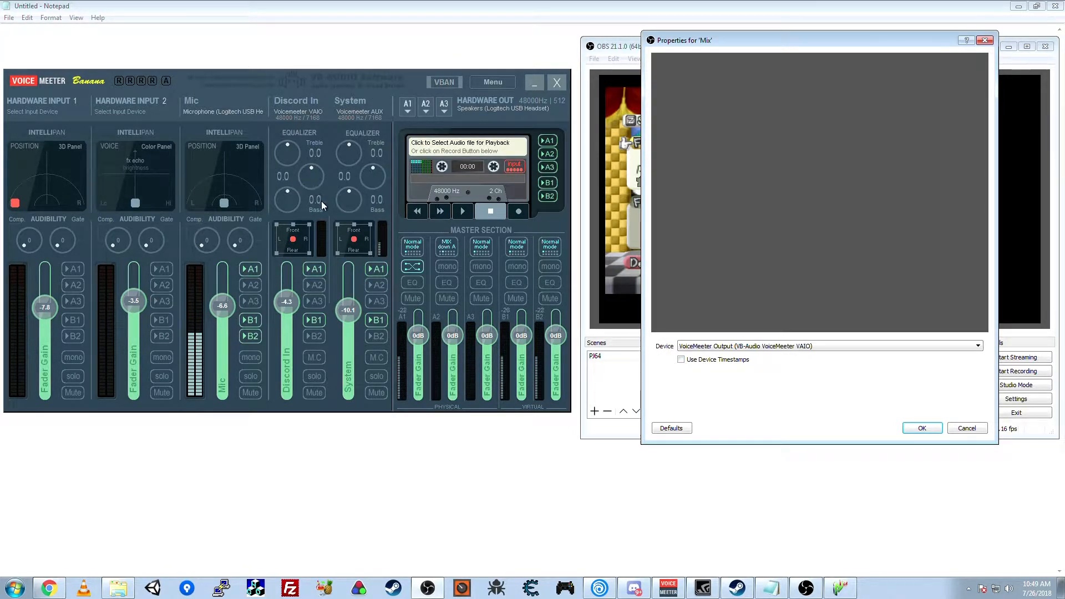
left_click(700, 362)
left_click(922, 428)
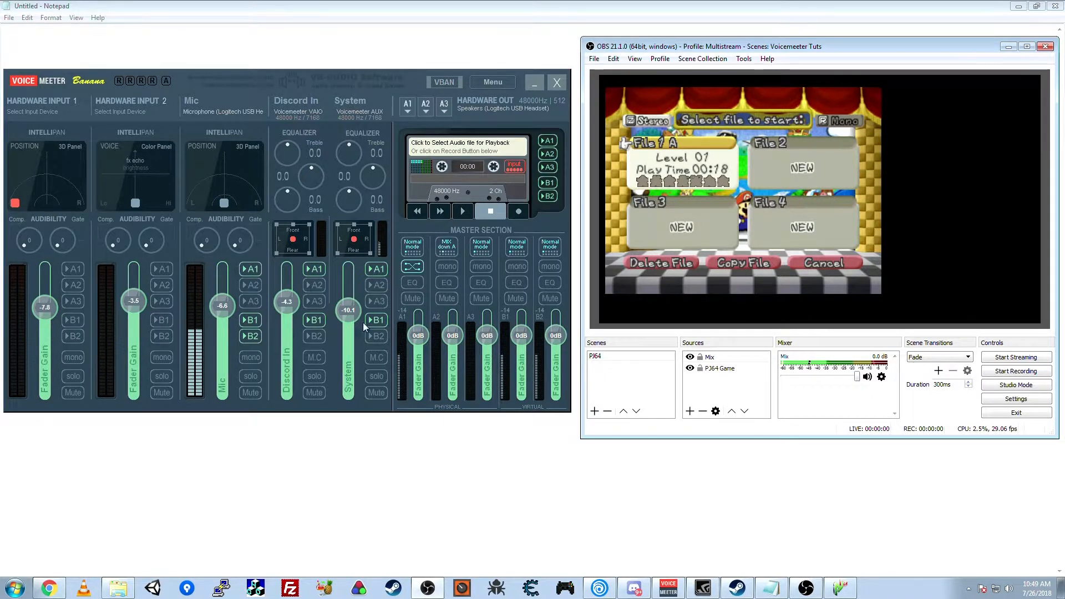
Turn the Mic strip's B1 routing off and back on in Voicemeeter to test its feed into the OBS mix
left_click(252, 321)
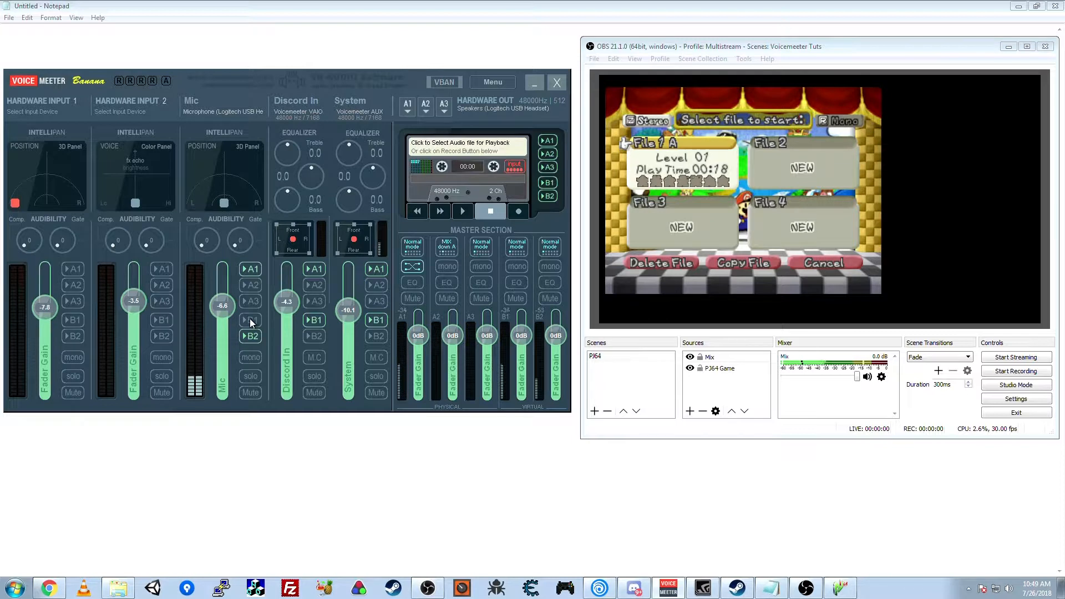
left_click(250, 320)
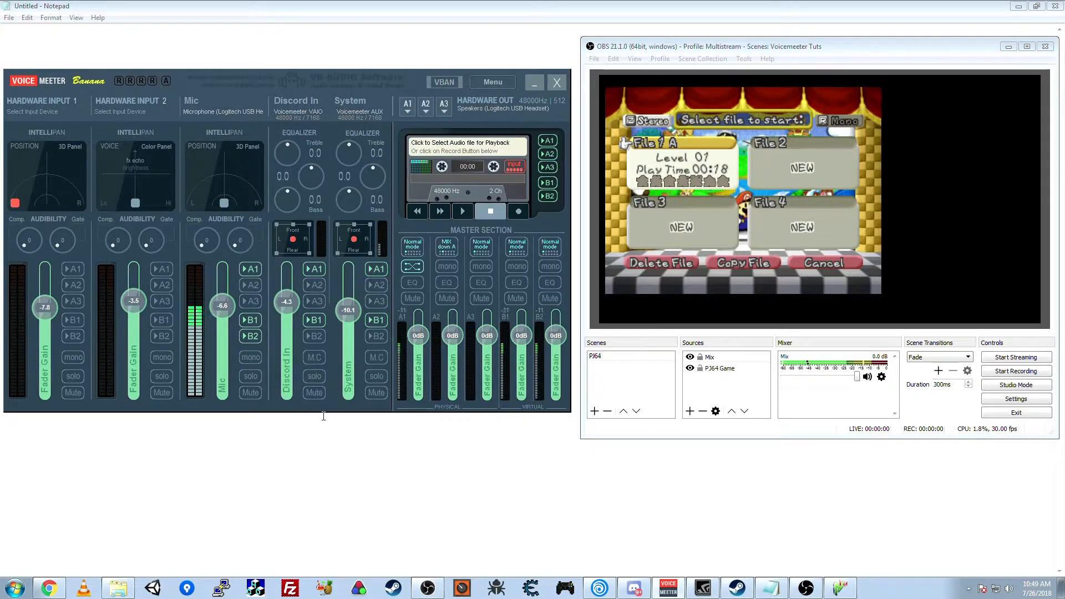
Restore Paper Mario, decline starting File 1, and switch the game's sound to Mono to send game audio to OBS
left_click(841, 587)
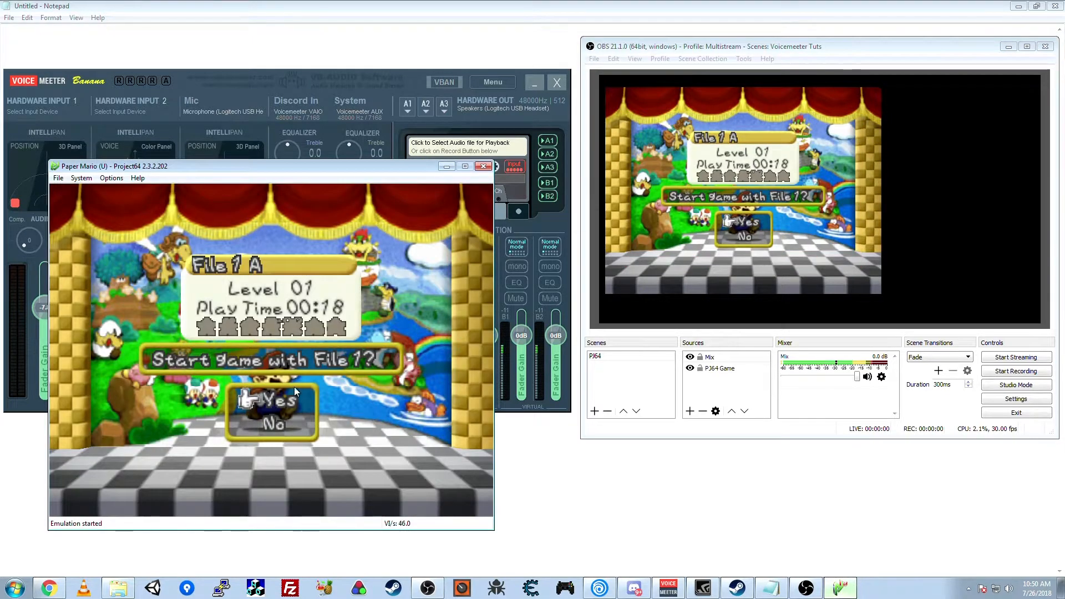
key("Down")
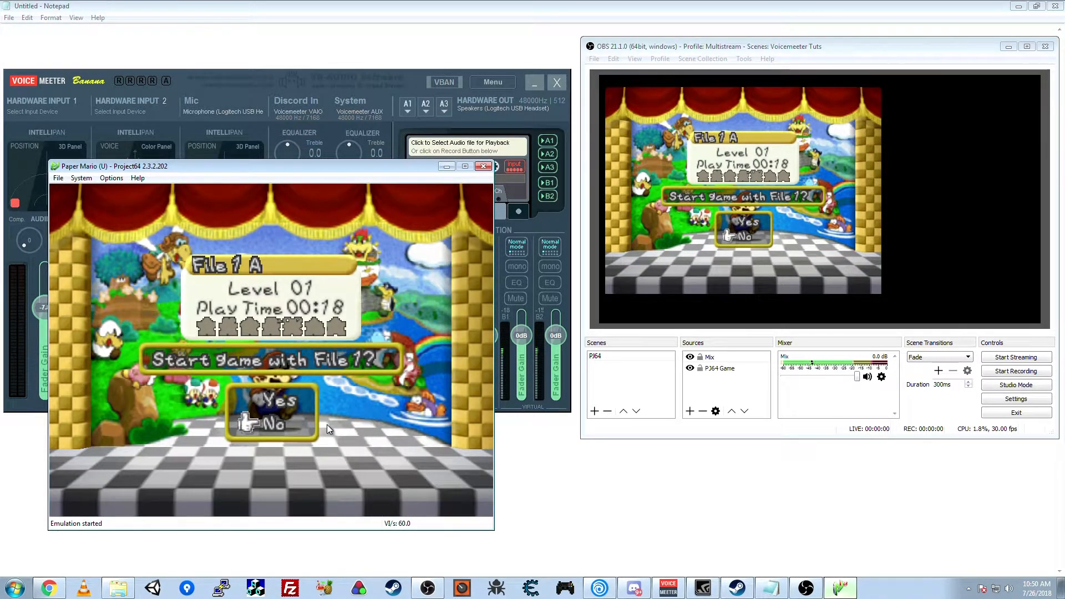
key("x")
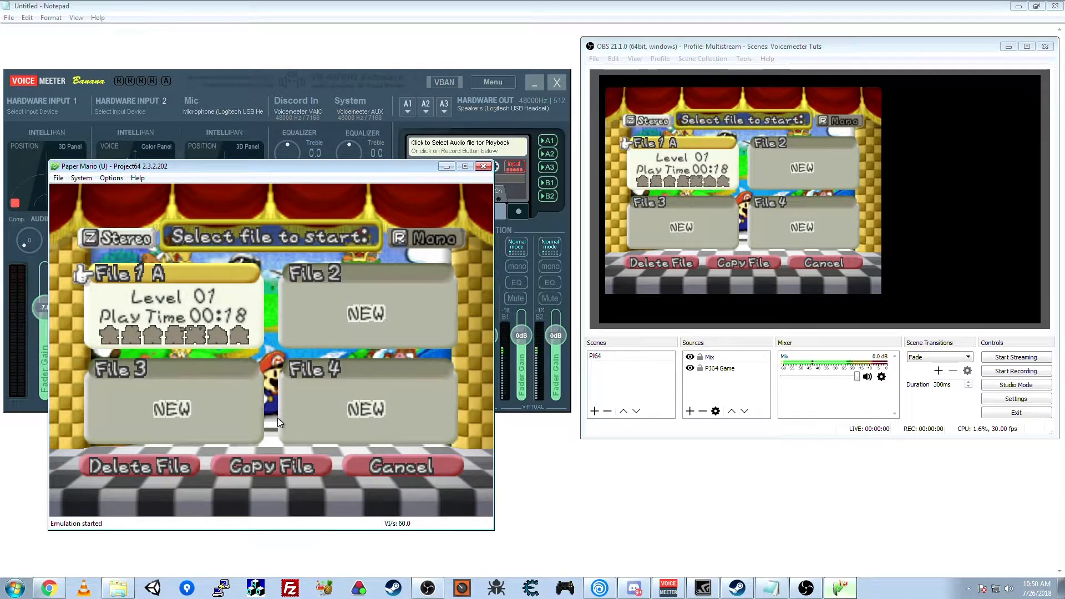
key("s")
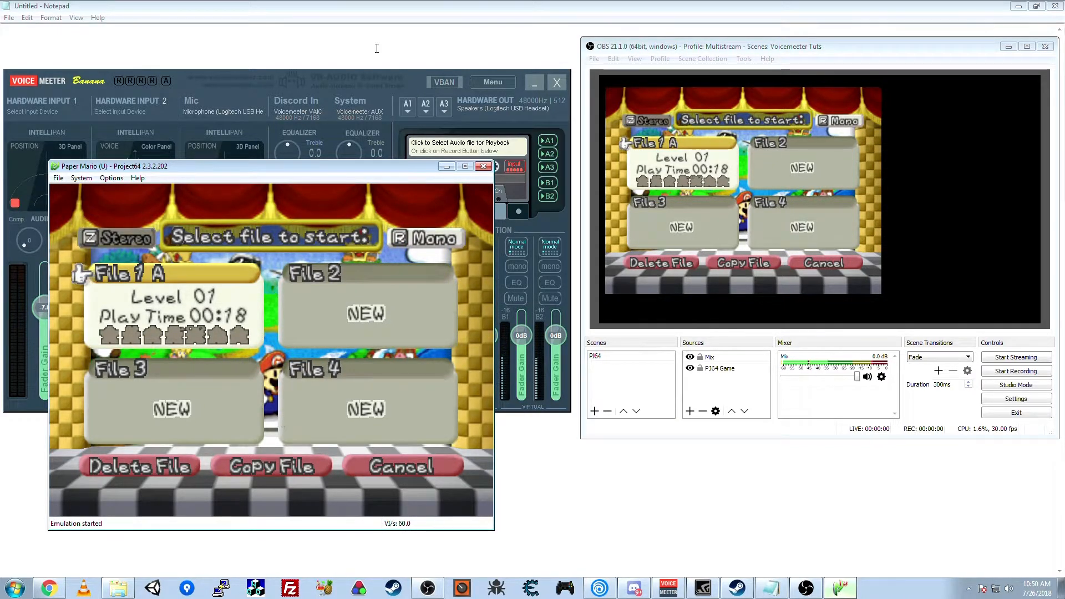
Turn off the Mic strip's B1 routing in Voicemeeter, and switch Paper Mario between Mono and Stereo to test game audio alone in OBS
left_click(421, 88)
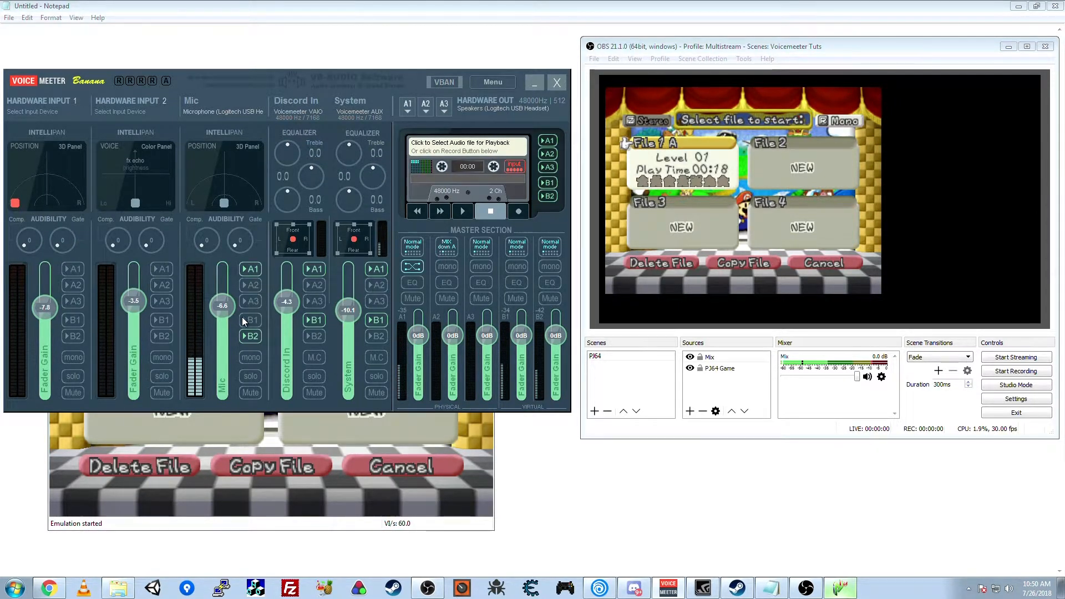
left_click(330, 434)
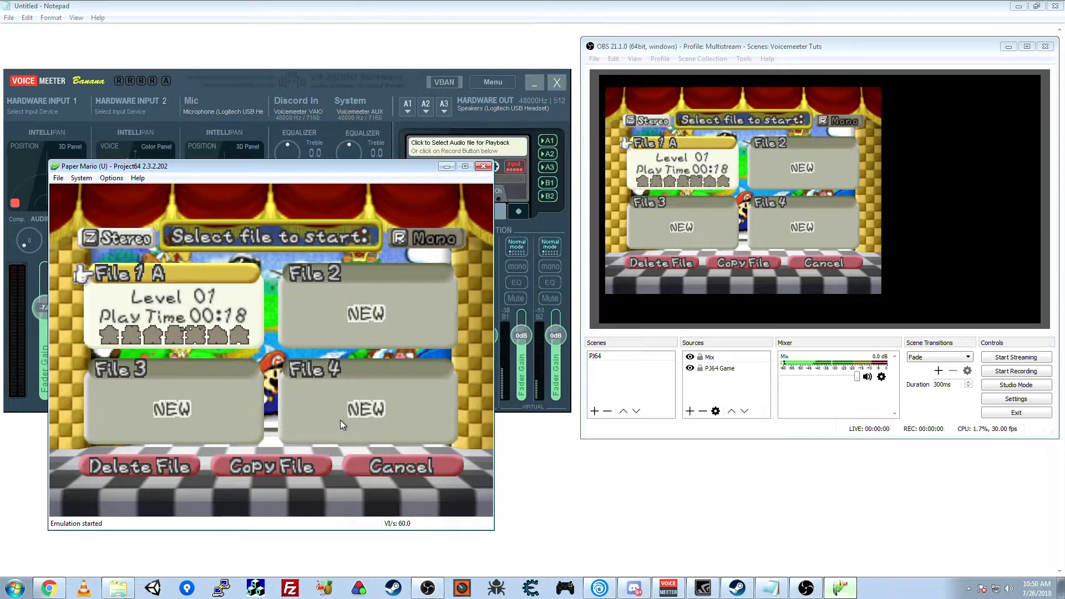
key("s")
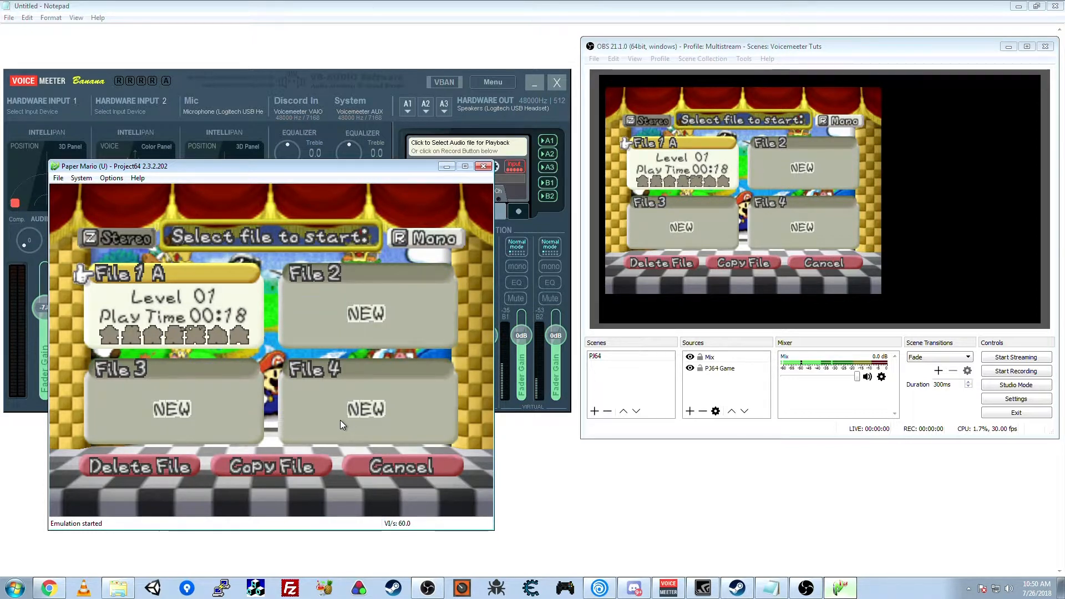
key("z")
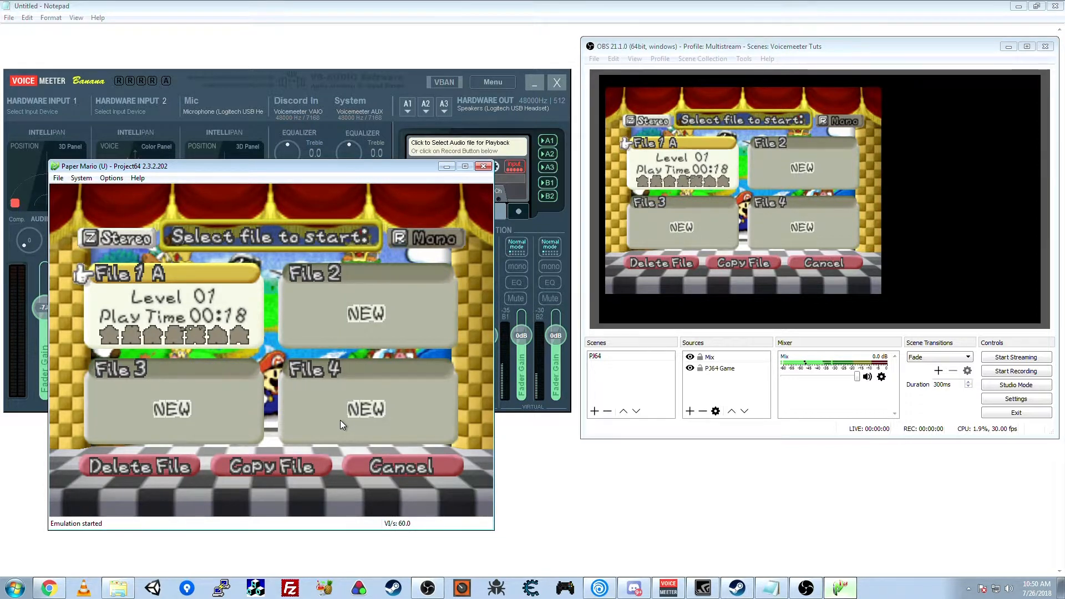
Minimize the Paper Mario window and set the B1 routing in Voicemeeter to on for the Mic strip and off for the System strip
left_click(418, 91)
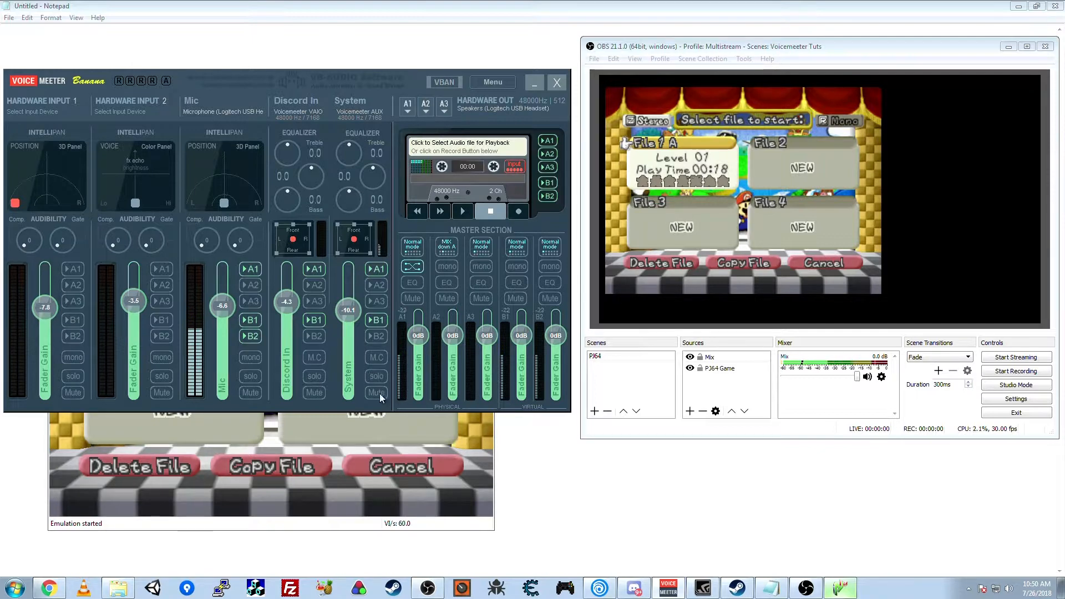
left_click(405, 478)
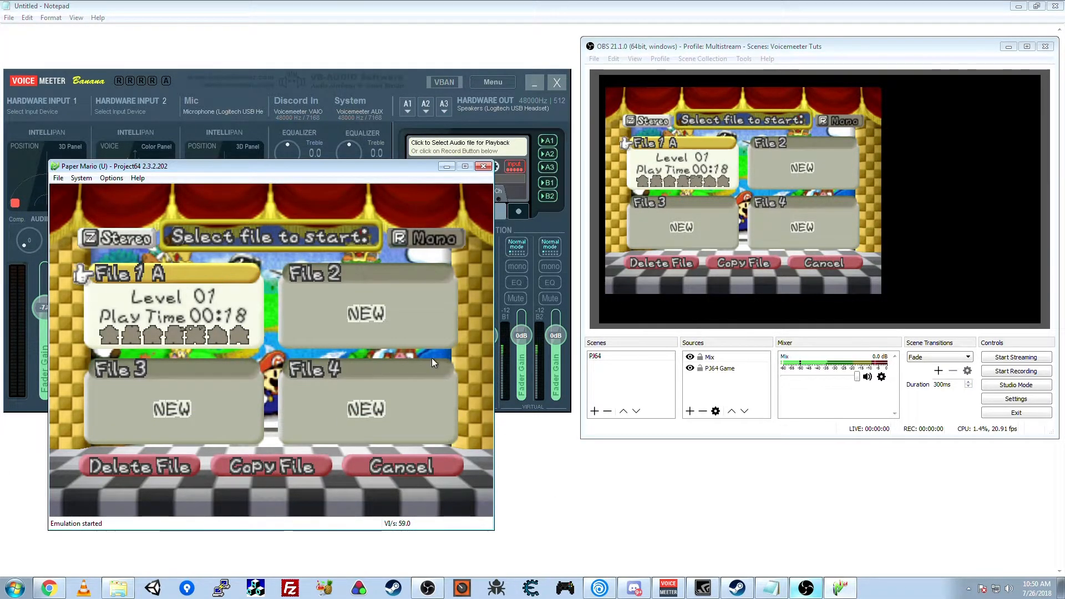
left_click(448, 166)
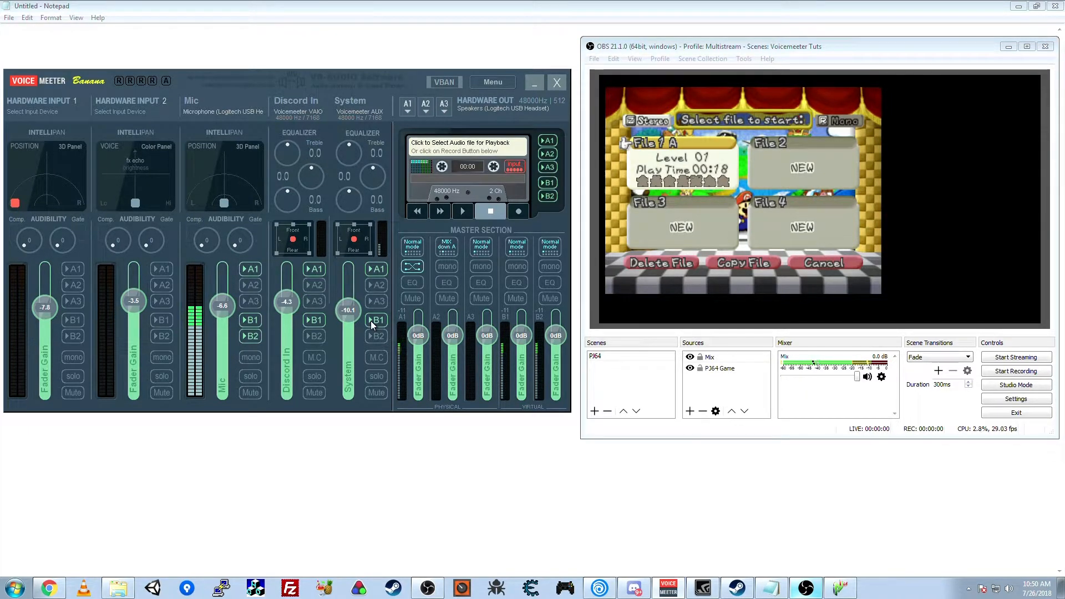
left_click(250, 321)
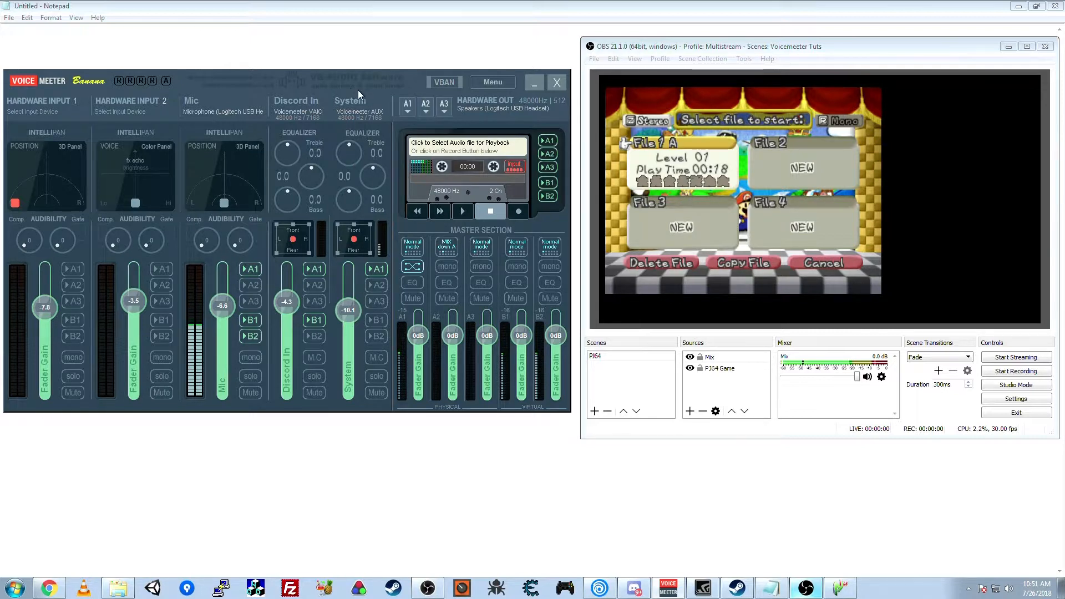
Examine the per-application volume sliders in the Windows Volume Mixer, including the one for Paper Mario, and close the mixer
left_click(1006, 590)
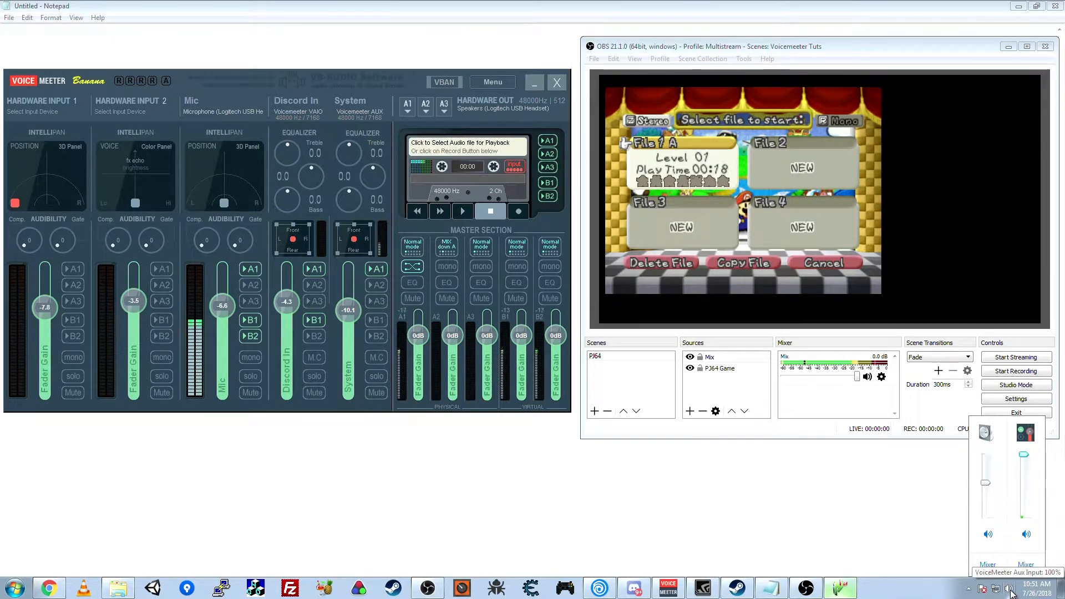
left_click(1026, 564)
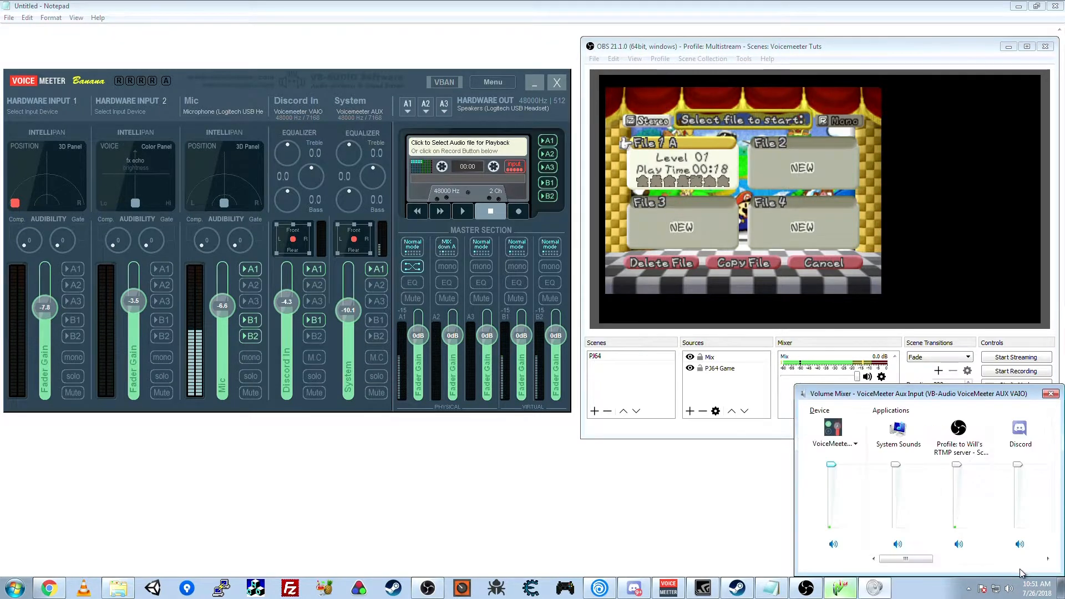
left_click_drag(906, 559, 874, 561)
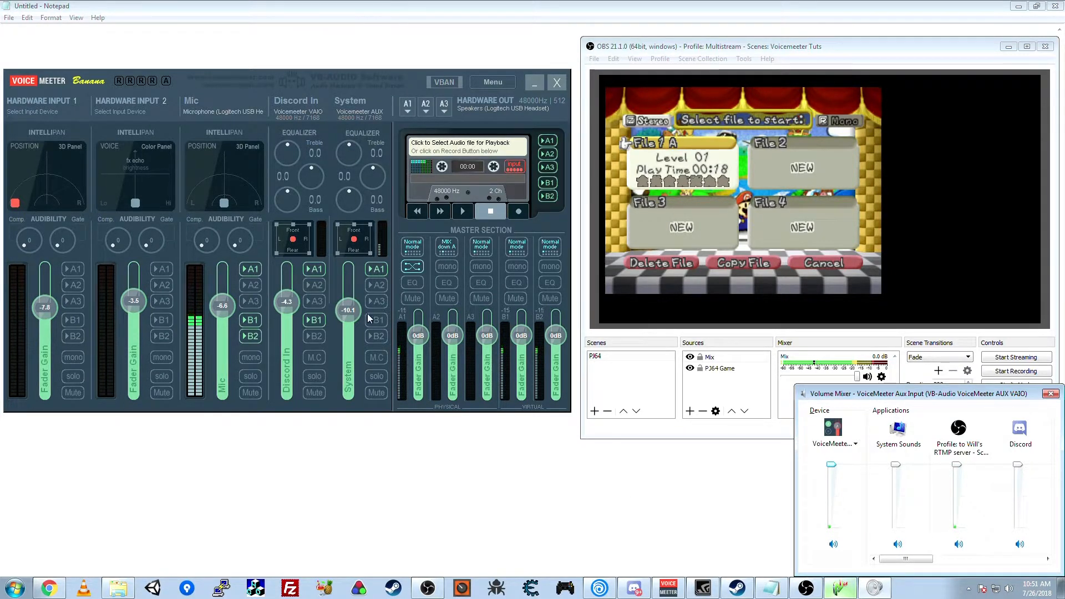
left_click_drag(914, 562, 1024, 561)
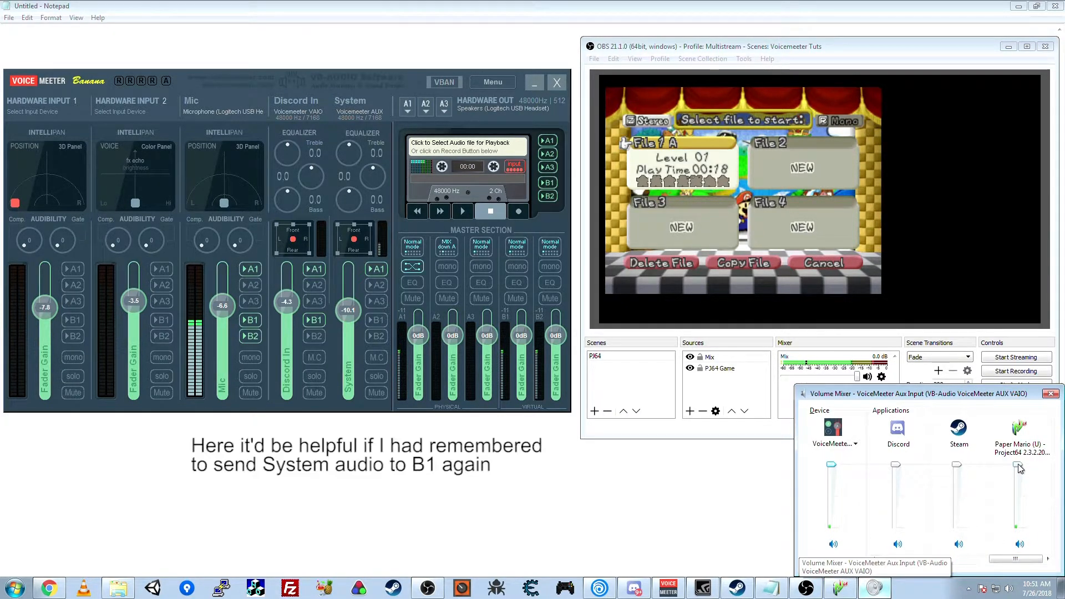
mouse_move(1019, 468)
left_mouse_down()
mouse_move(1019, 515)
mouse_move(1022, 467)
left_mouse_up()
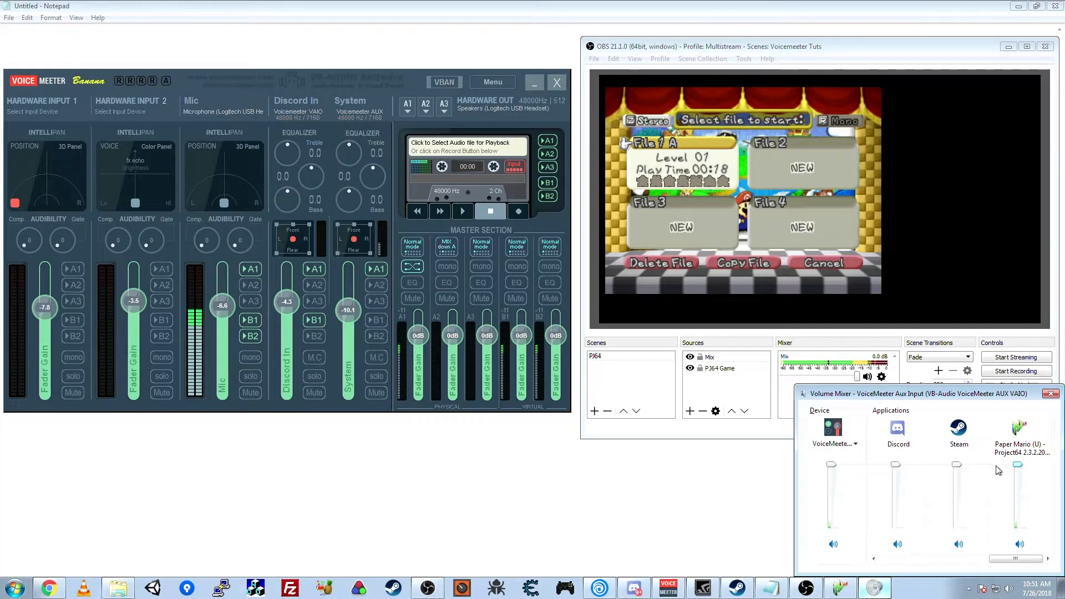
left_click(1050, 395)
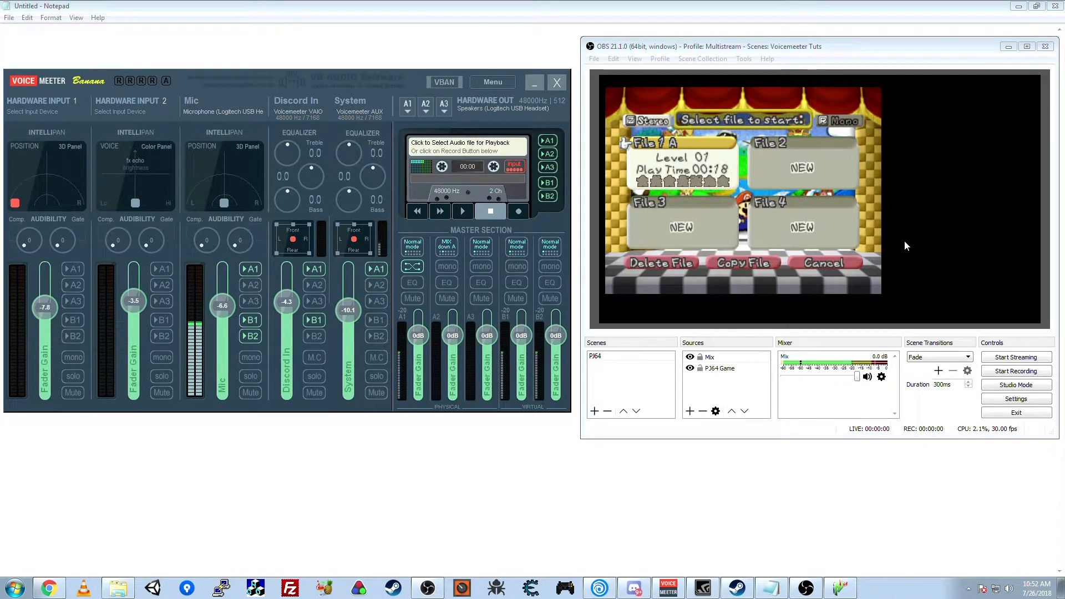
Add an Audio Input Capture source named My Mic in OBS, using the device VoiceMeeter Aux Output (VB-Audio VoiceMeeter AUX VAIO)
left_click_drag(852, 47, 849, 44)
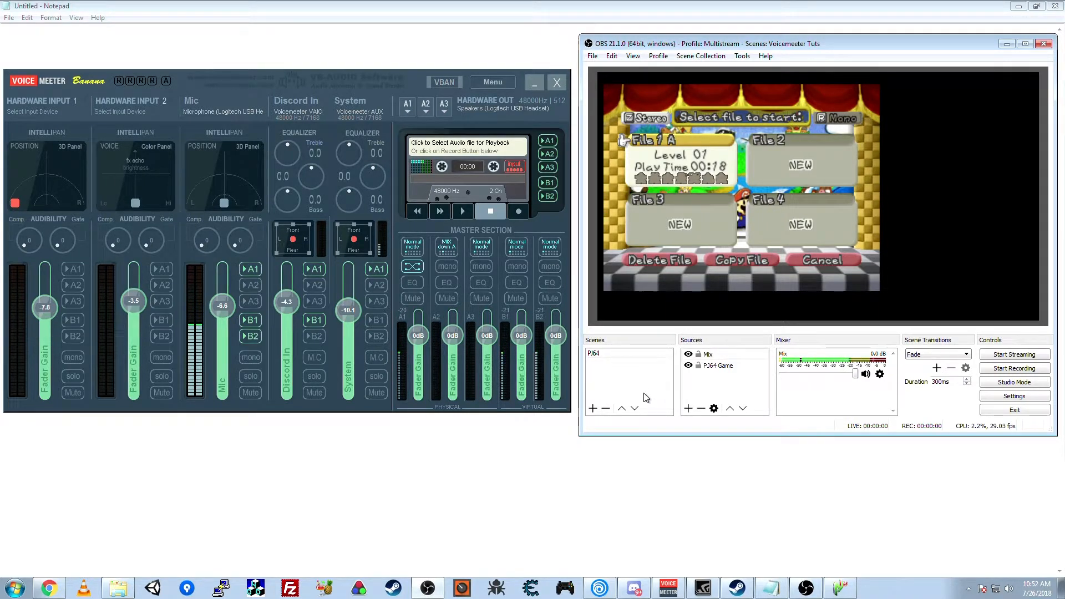
left_click(687, 409)
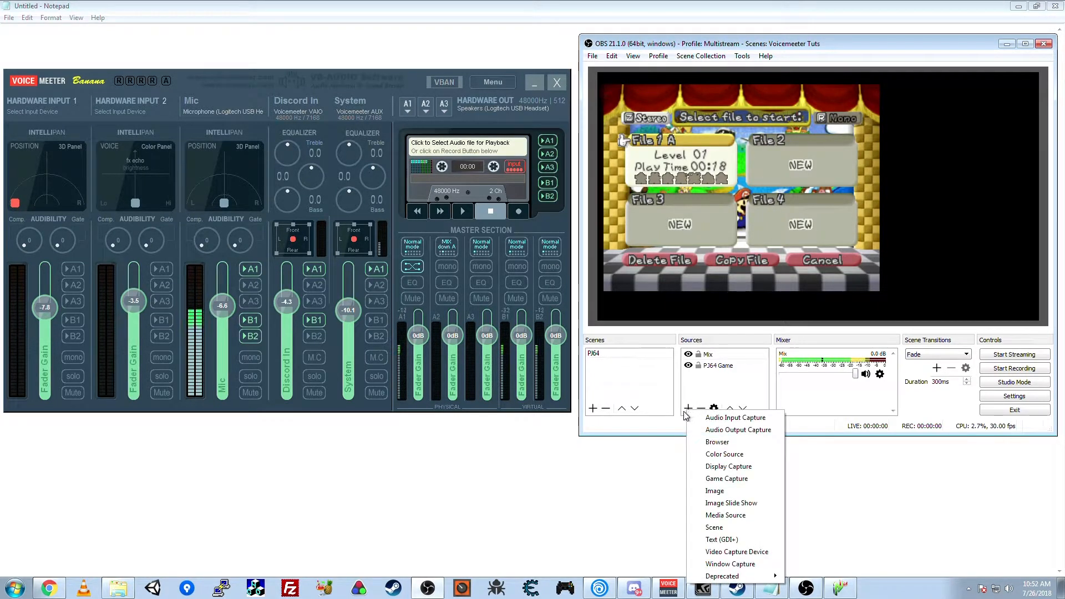
left_click(714, 420)
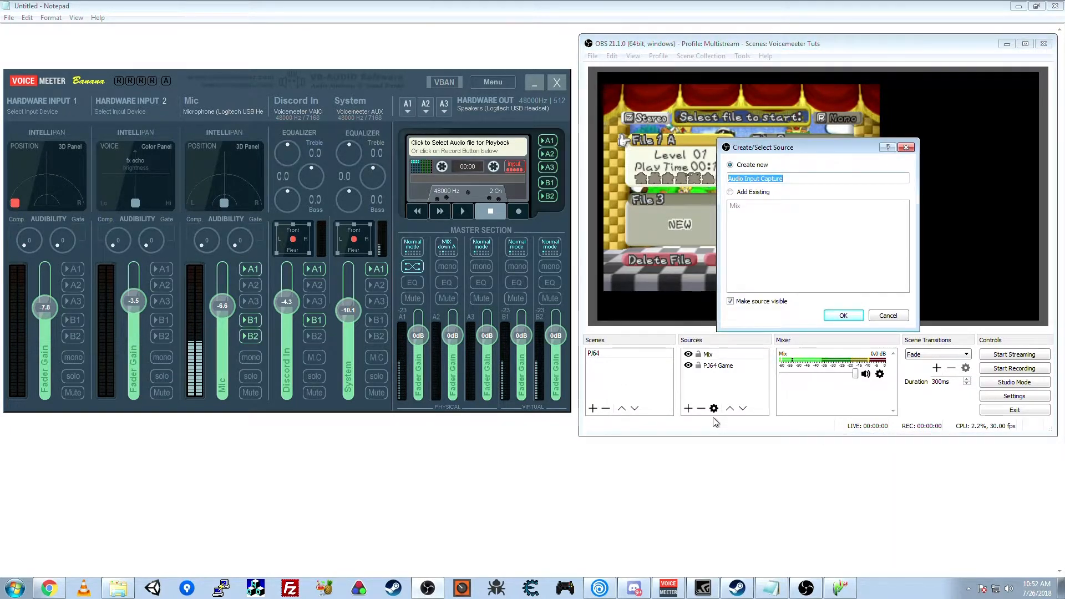
type("My Mic")
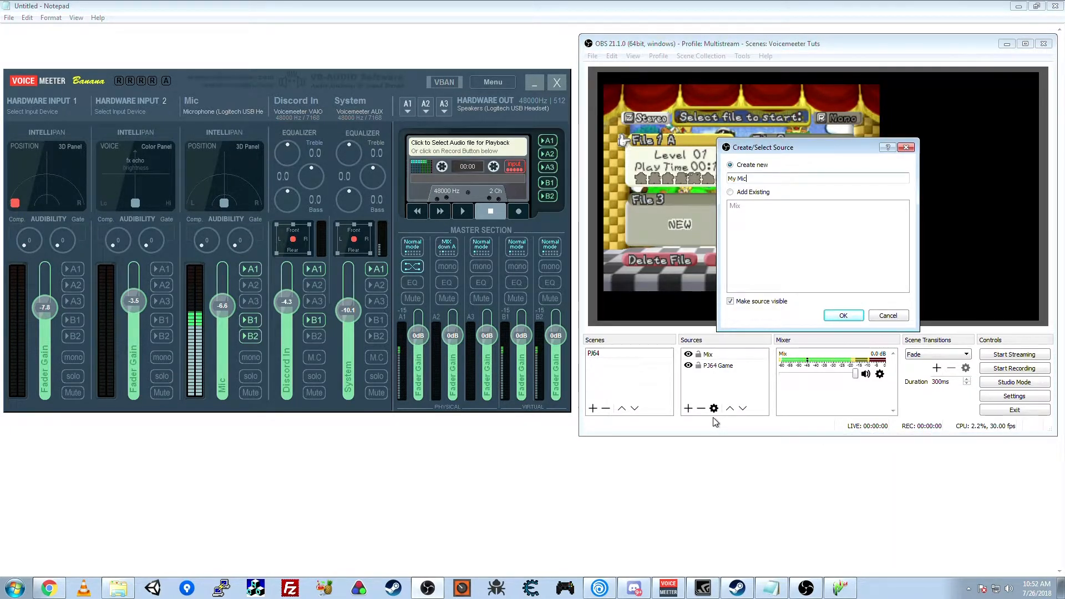
key("Return")
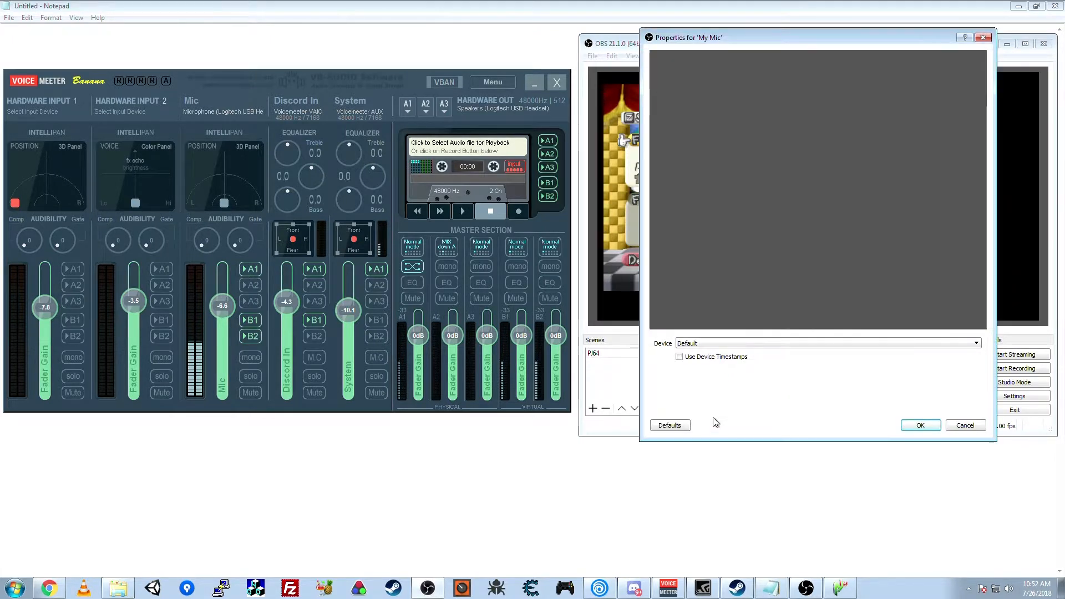
left_click(733, 343)
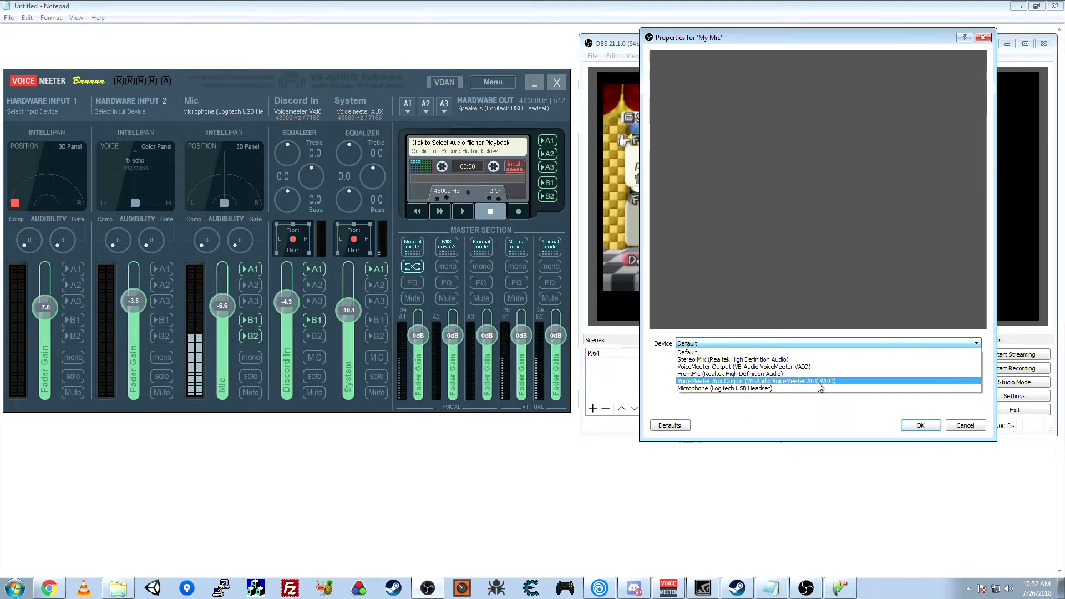
left_click(789, 381)
left_click(921, 426)
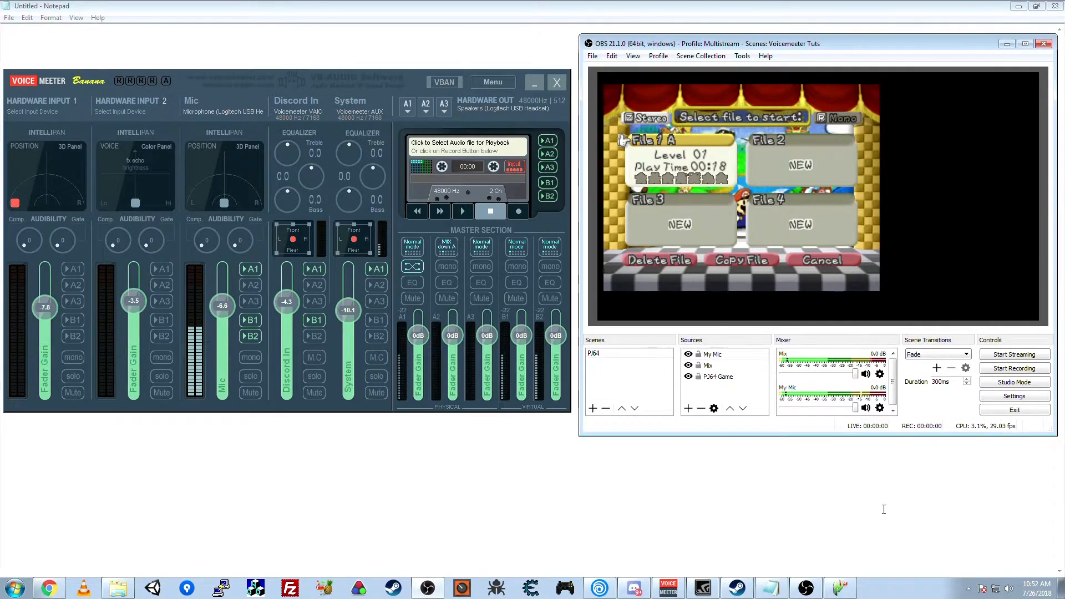
Mute and unmute the B2 bus in Voicemeeter, and toggle the Mic strip's B2 and B1 routing to test the My Mic and Mix sources
left_click(550, 298)
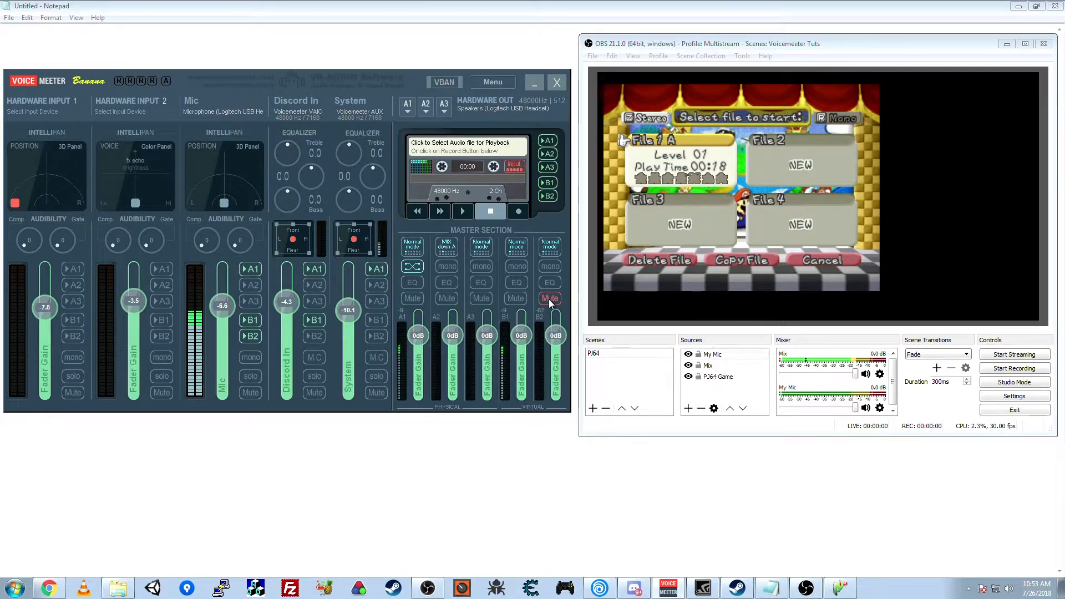
left_click(548, 298)
left_click(251, 338)
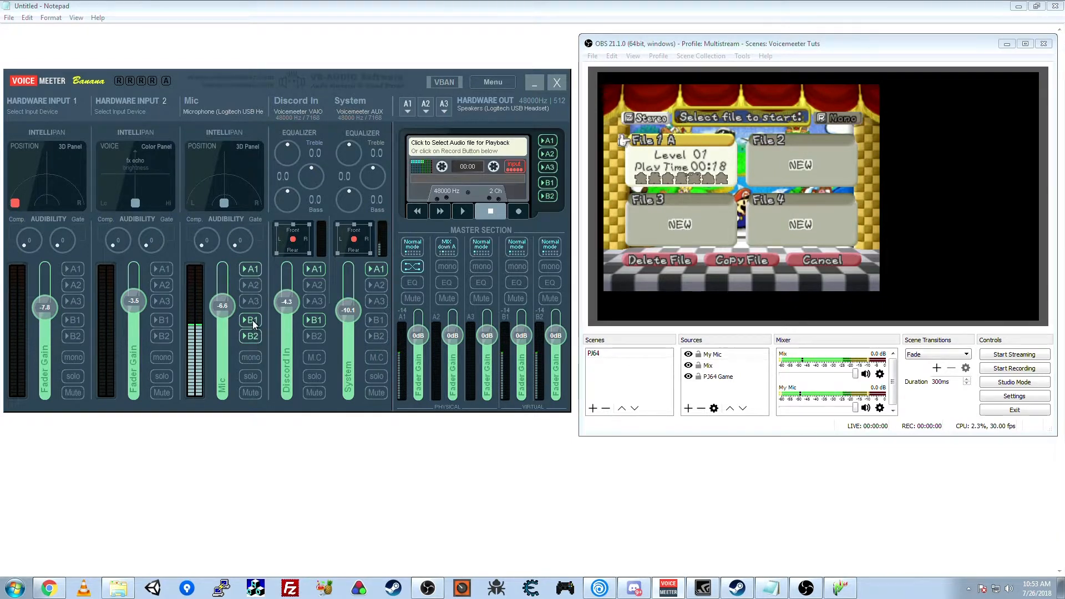
left_click(253, 323)
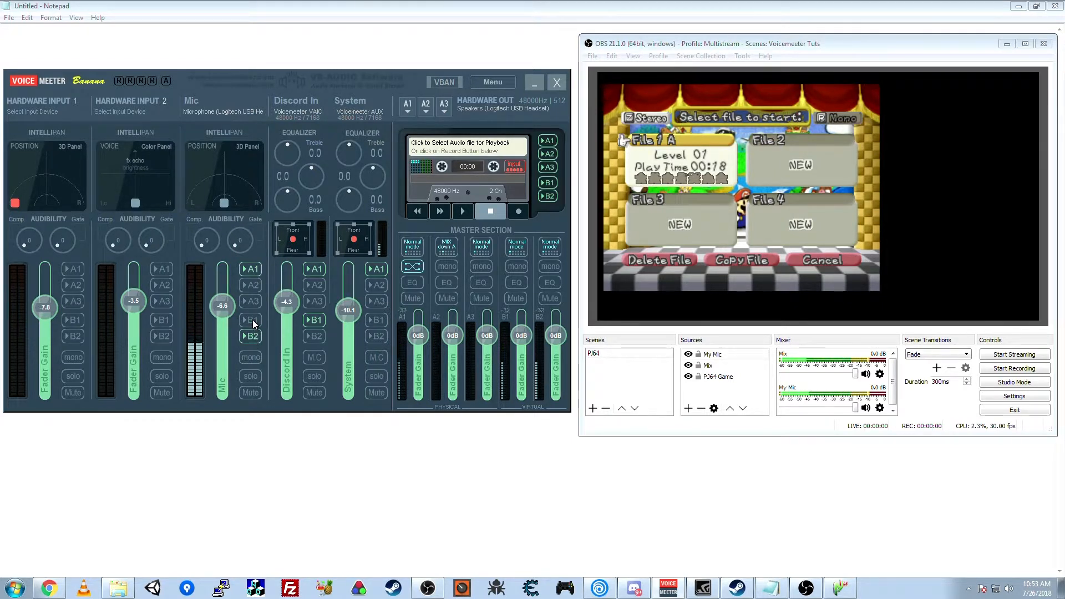
left_click(252, 320)
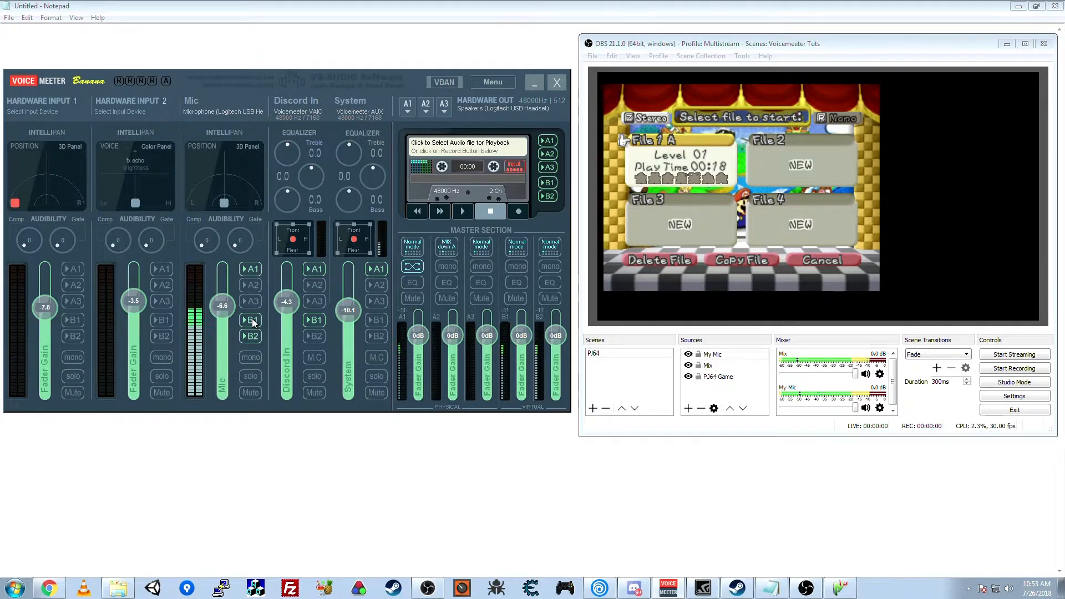
Turn on the System strip's B1 routing in Voicemeeter, and switch its A1 routing off and back on
left_click(379, 322)
left_click(377, 319)
left_click(378, 271)
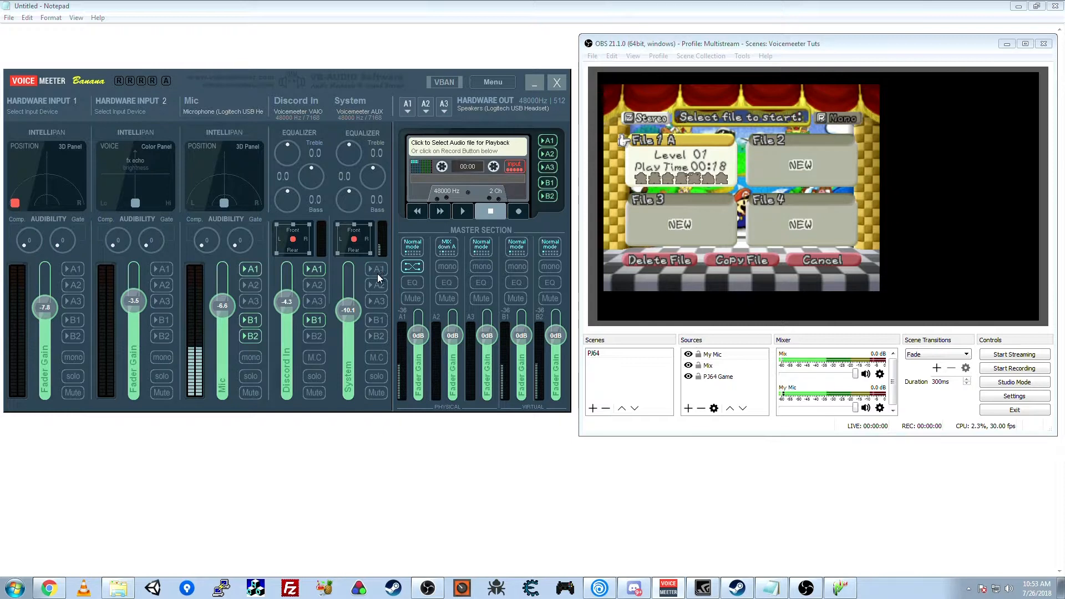
left_click(379, 271)
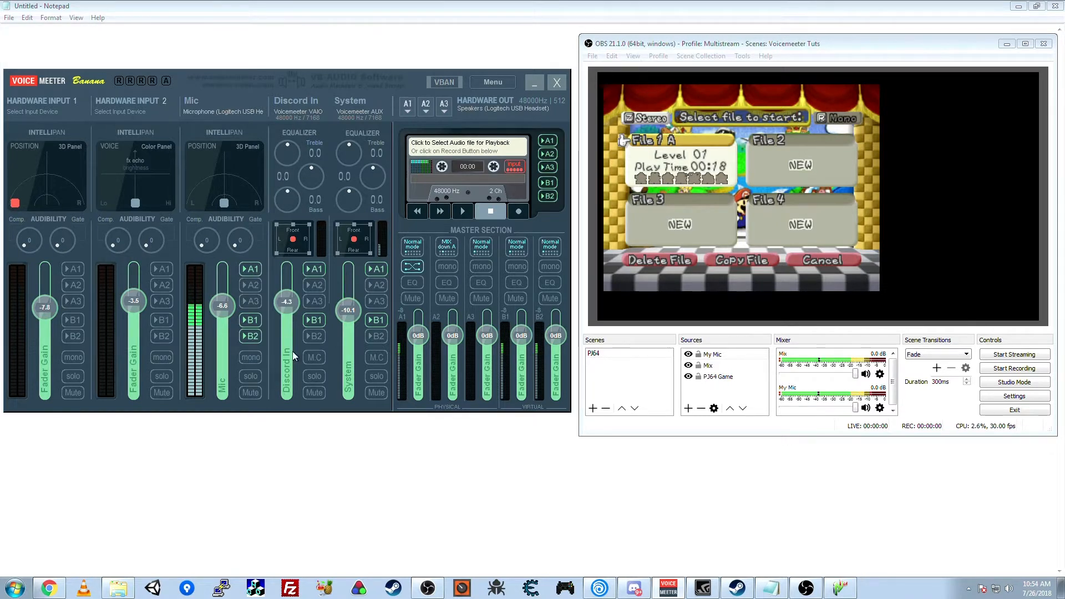
Add an Audio Output Capture source named Discord Audio in OBS, using the device VoiceMeeter Input (VB-Audio VoiceMeeter VAIO)
left_click(688, 408)
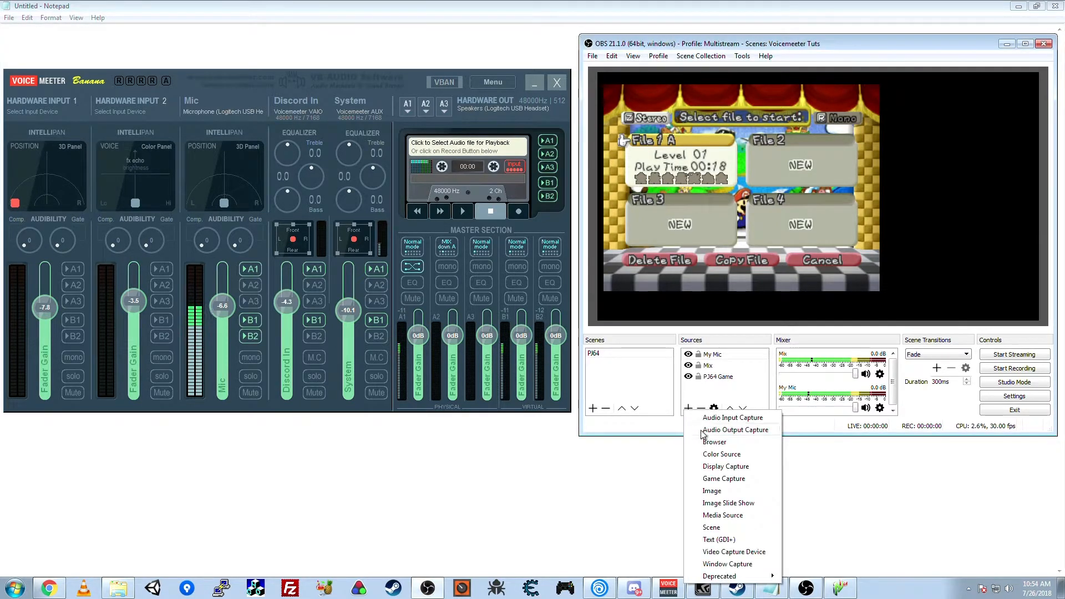
left_click(735, 432)
type("Discord")
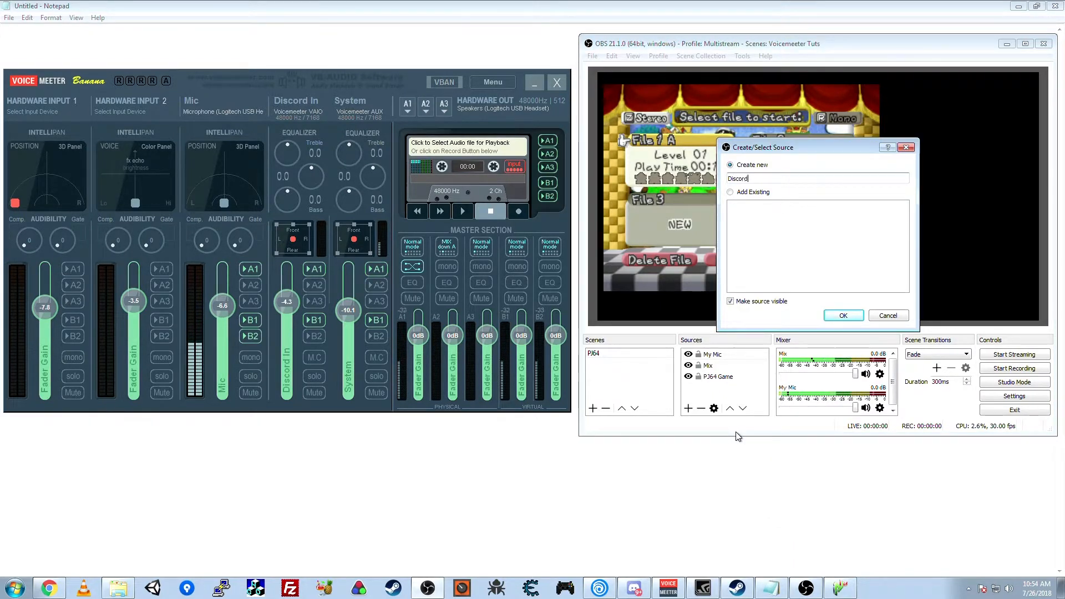
type(" Aut")
type("io")
key("Return")
left_click(727, 343)
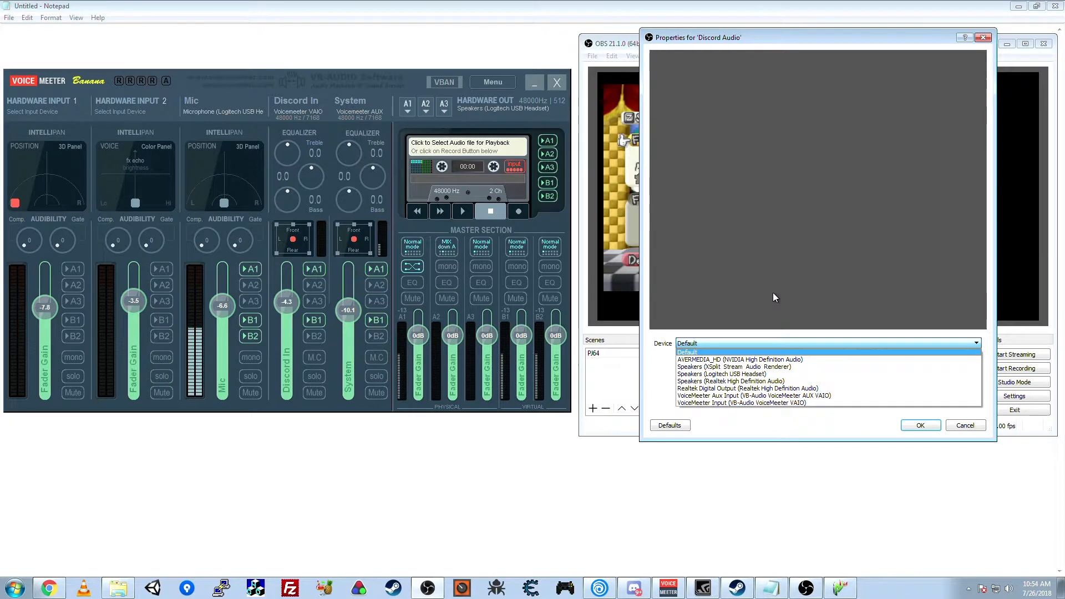
left_click(764, 402)
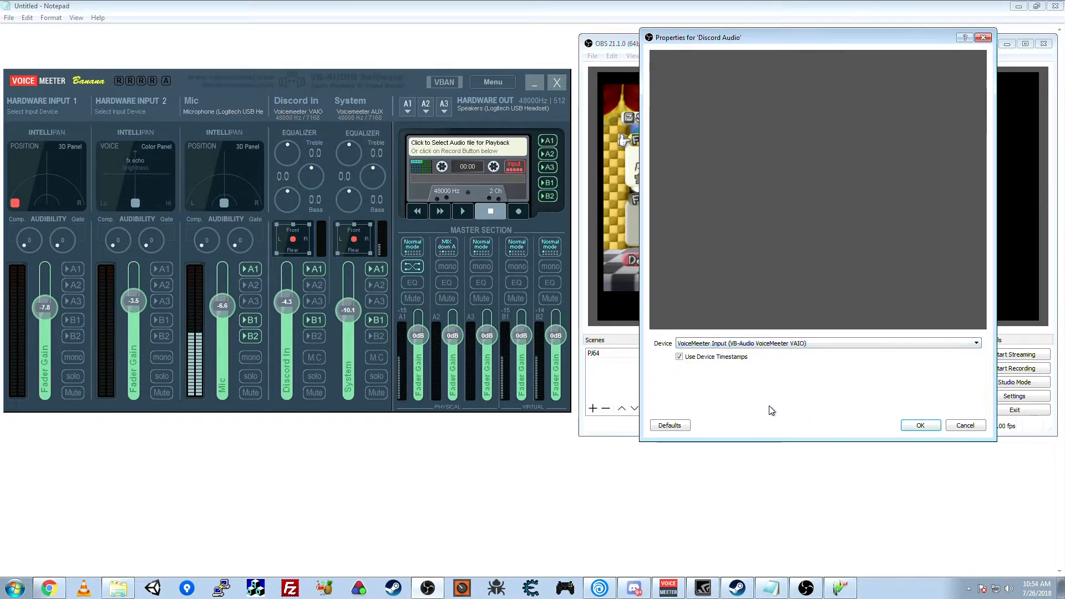
left_click(918, 426)
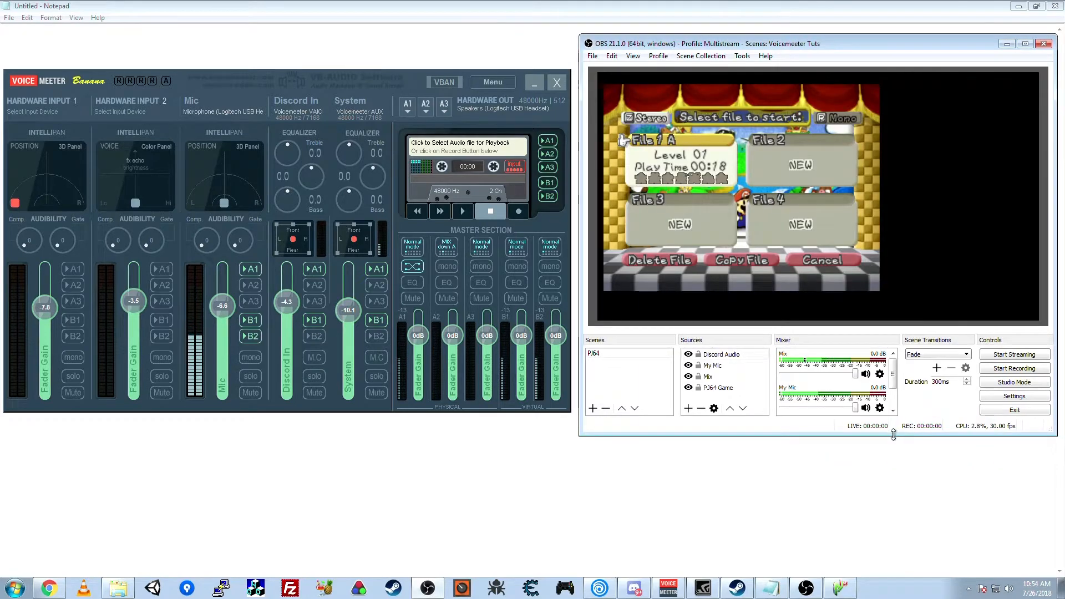
left_click_drag(893, 371, 893, 400)
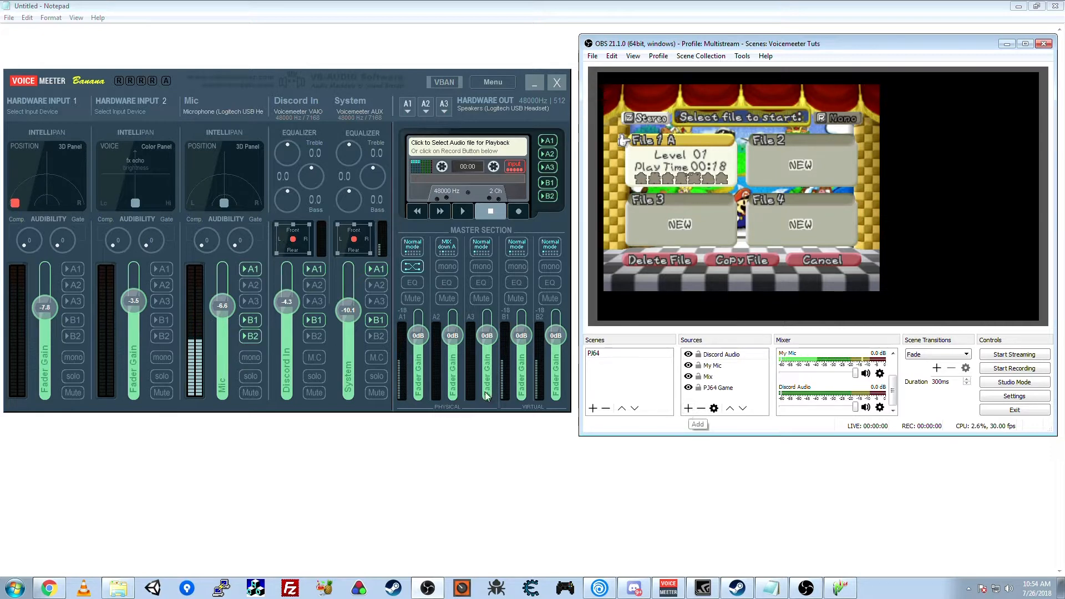
Add an Audio Output Capture source named System in OBS, using the device VoiceMeeter Aux Input (VB-Audio VoiceMeeter AUX VAIO)
left_click(688, 408)
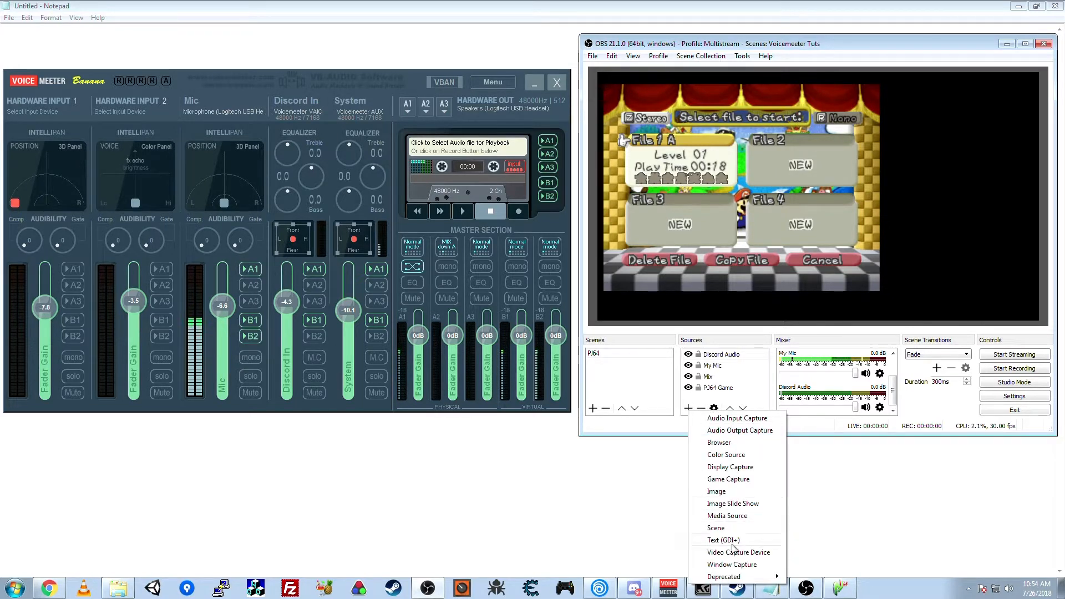
left_click(741, 432)
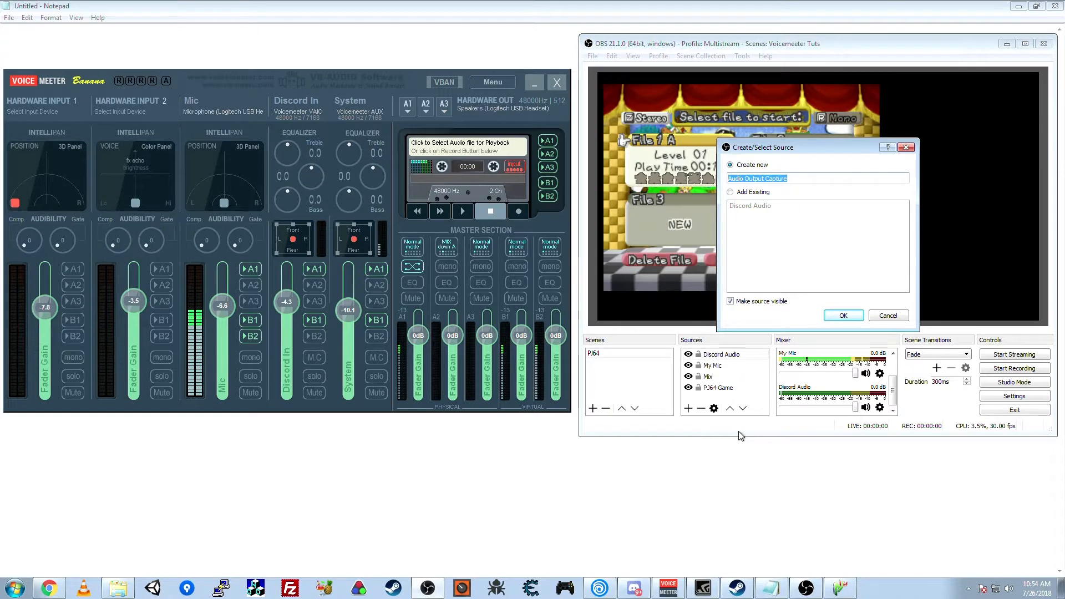
type("System")
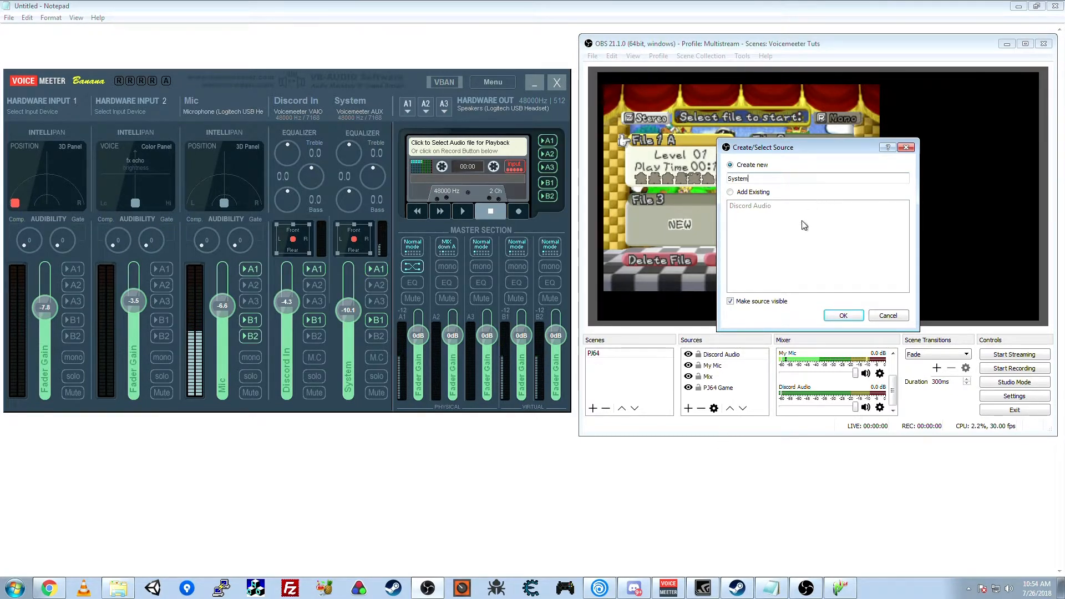
left_click(839, 319)
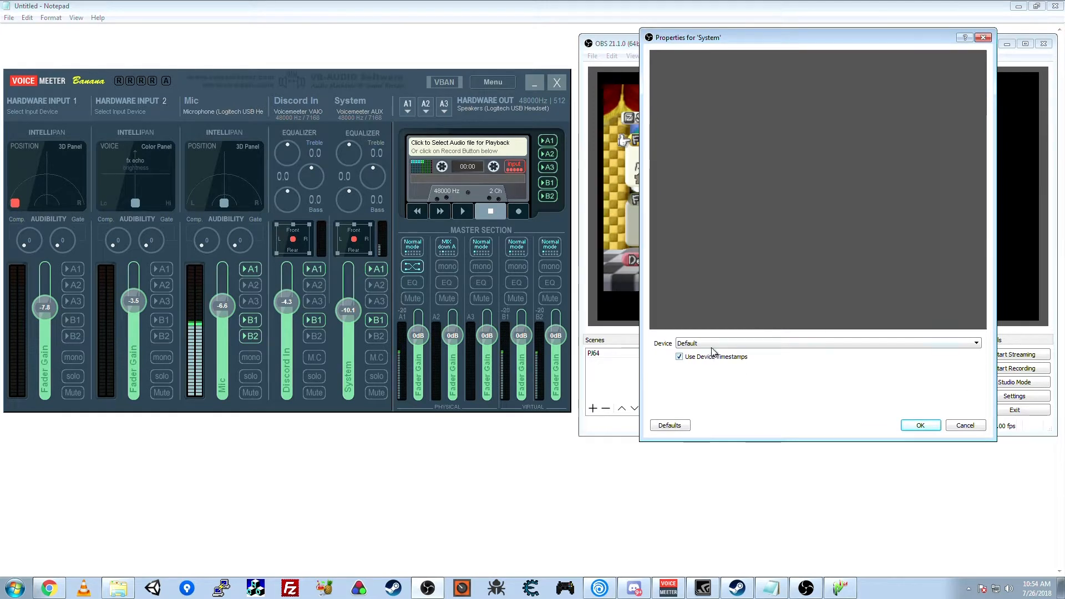
left_click(714, 344)
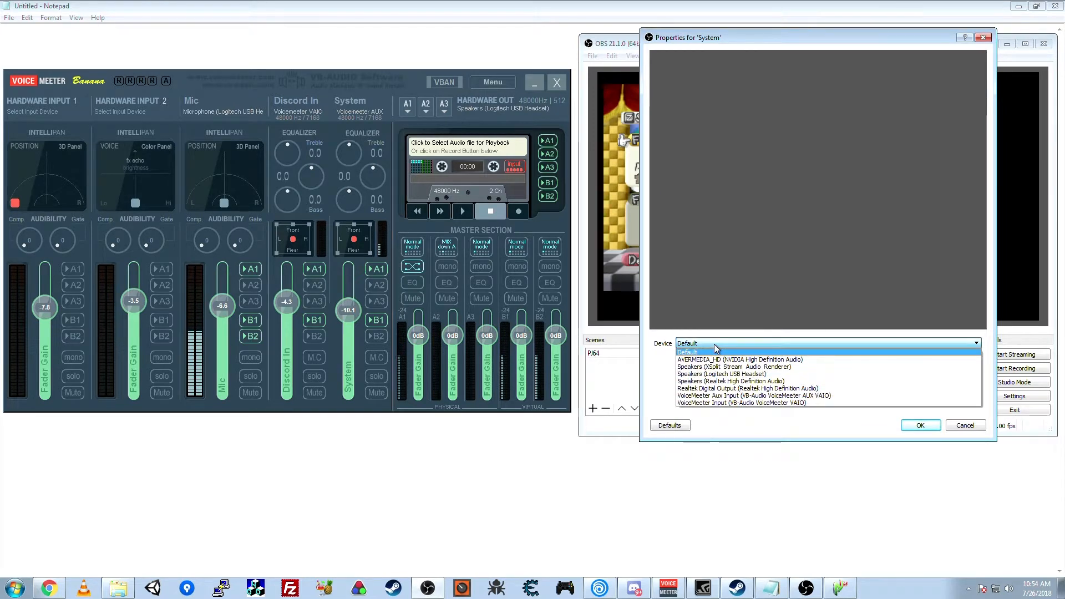
left_click(729, 397)
left_click(921, 425)
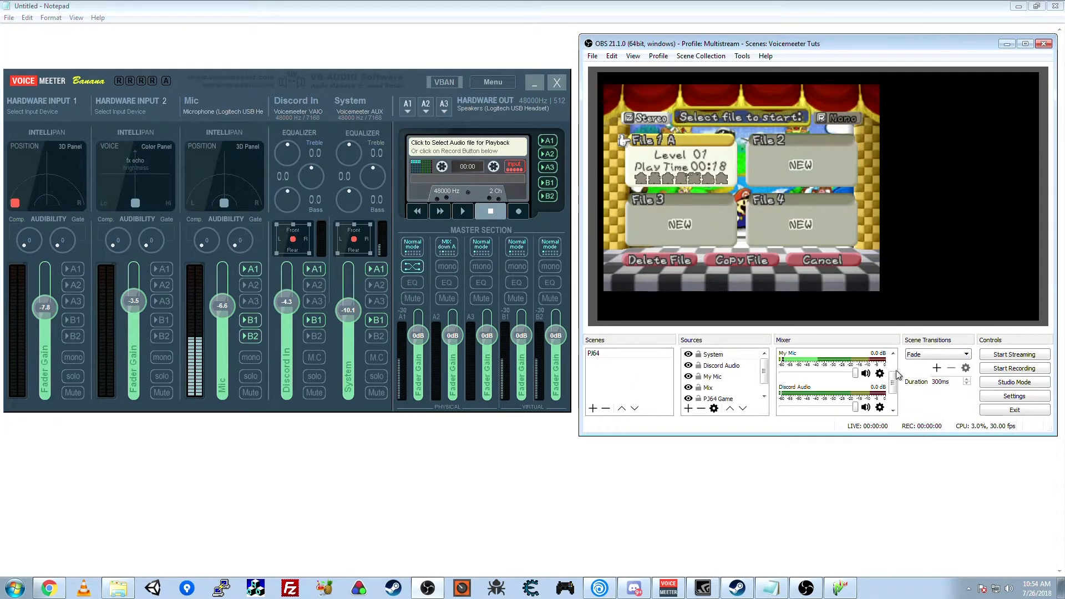
Test the System source with the Paper Mario game in Project64, checking the System strip's B1 and A1 routing in Voicemeeter
left_click_drag(894, 392, 894, 404)
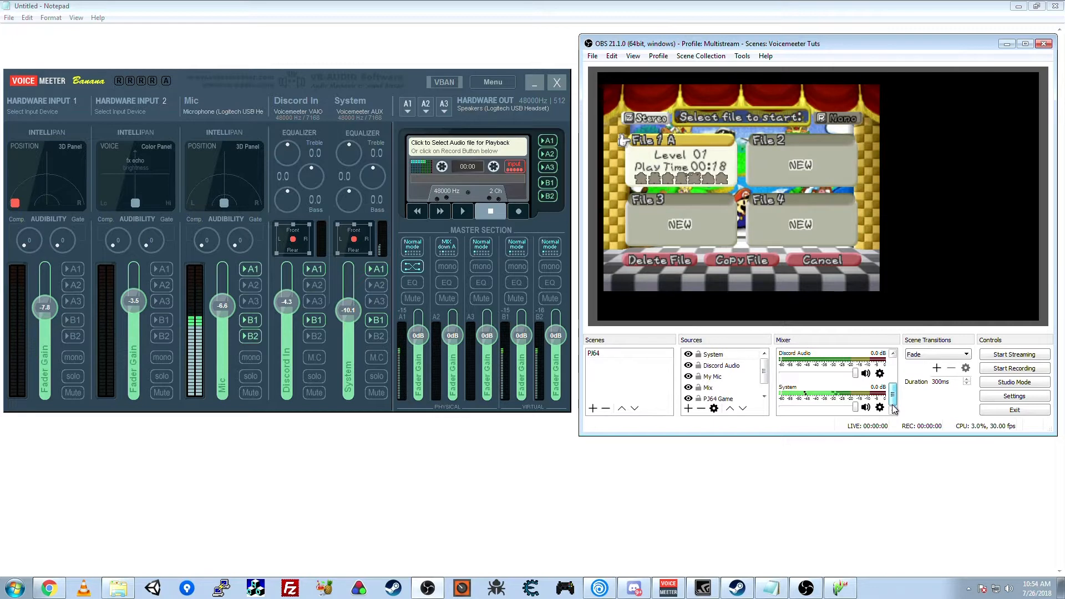
left_click(377, 325)
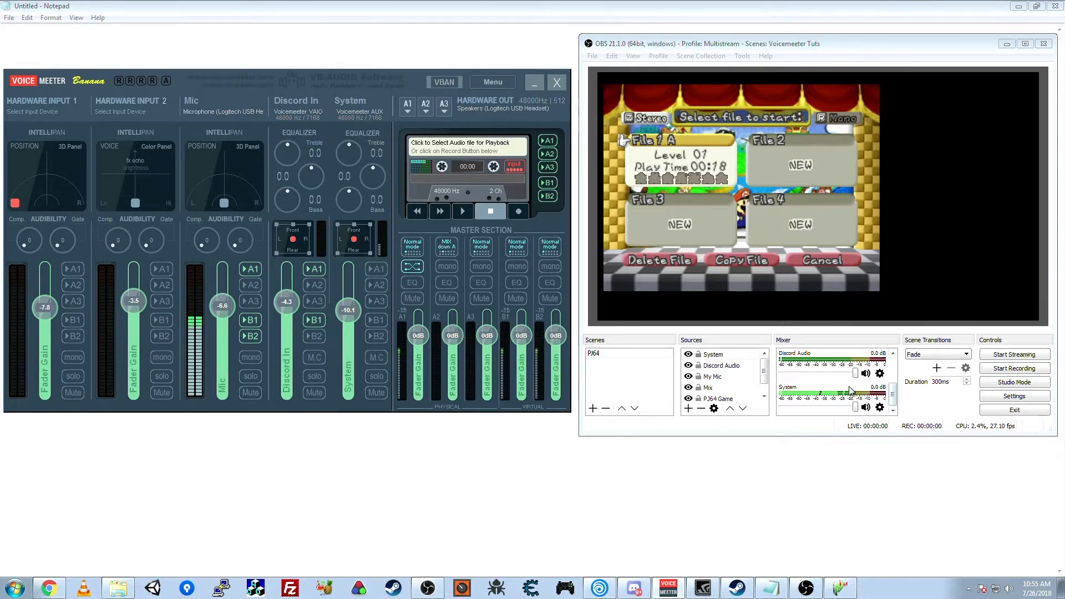
left_click(846, 595)
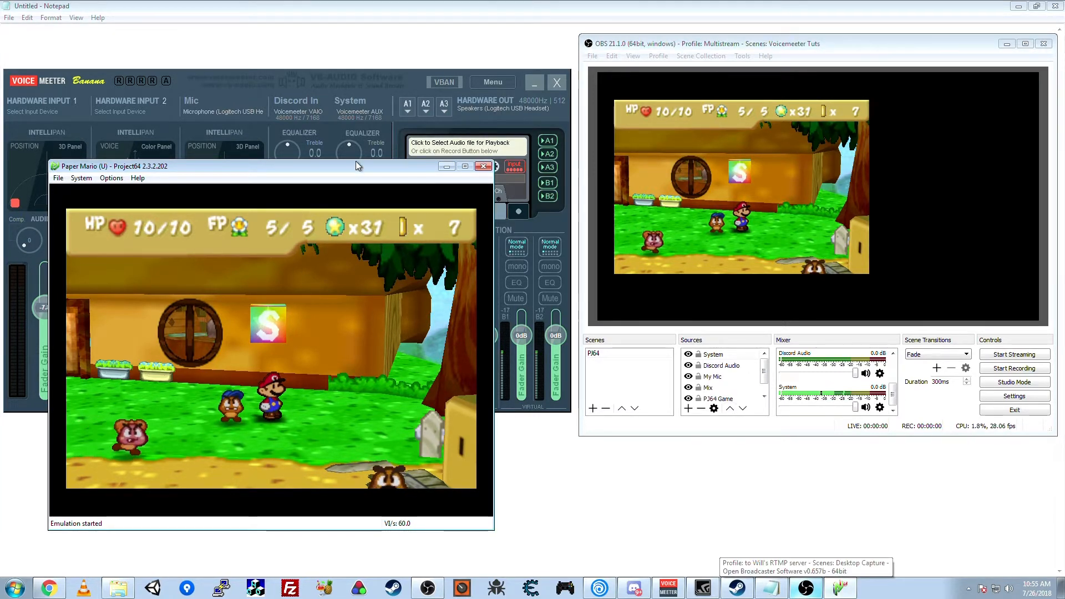
left_click(446, 166)
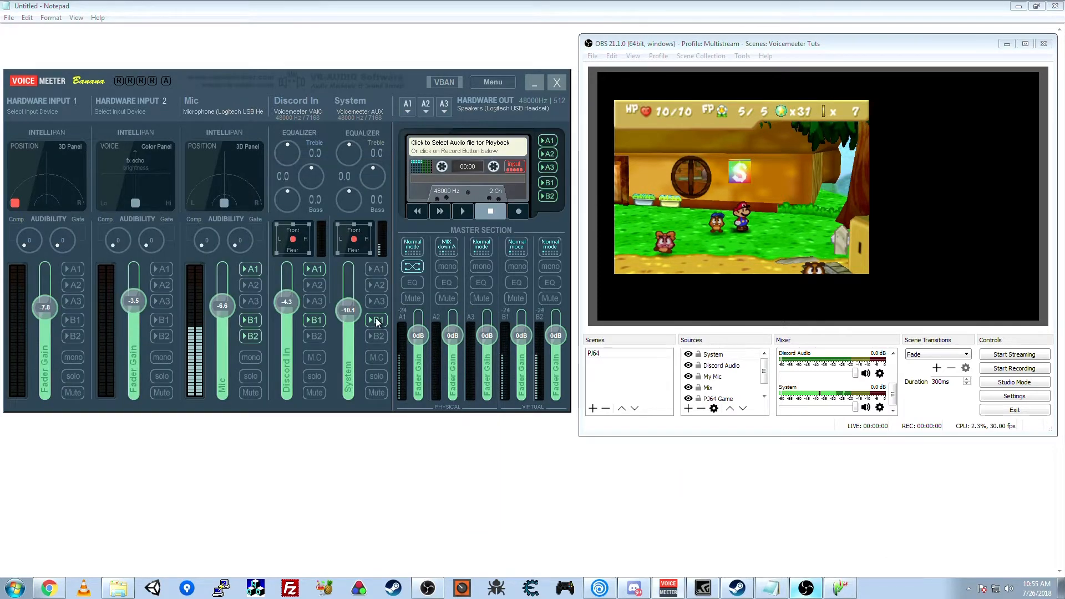
left_click(378, 269)
Compare the Mix, My Mic, Discord Audio and System levels in the OBS mixer
left_click(841, 419)
scroll(855, 383, "up", 4)
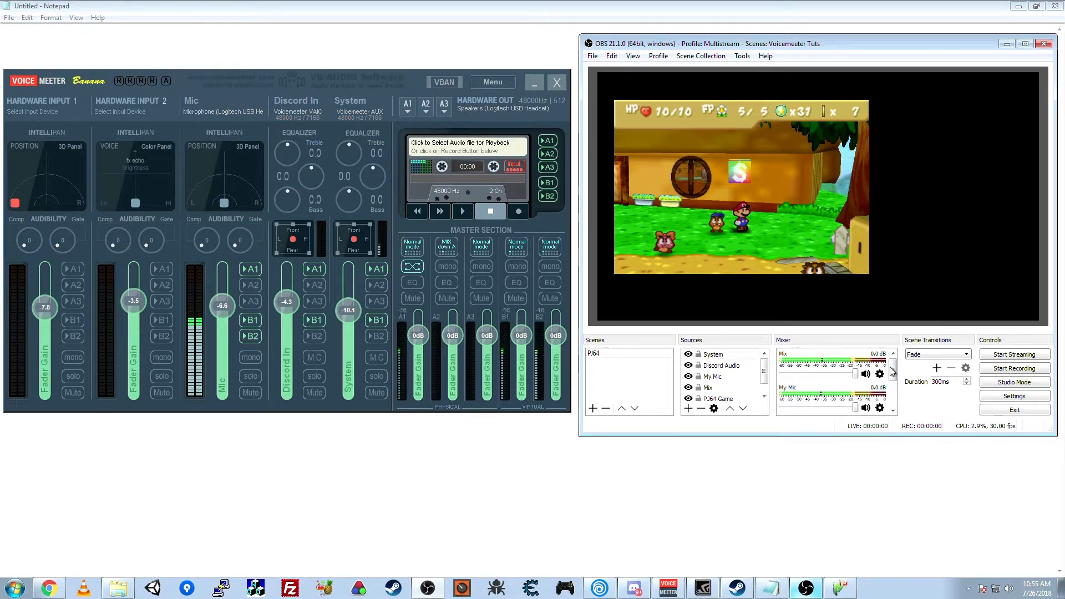
left_click_drag(894, 367, 894, 370)
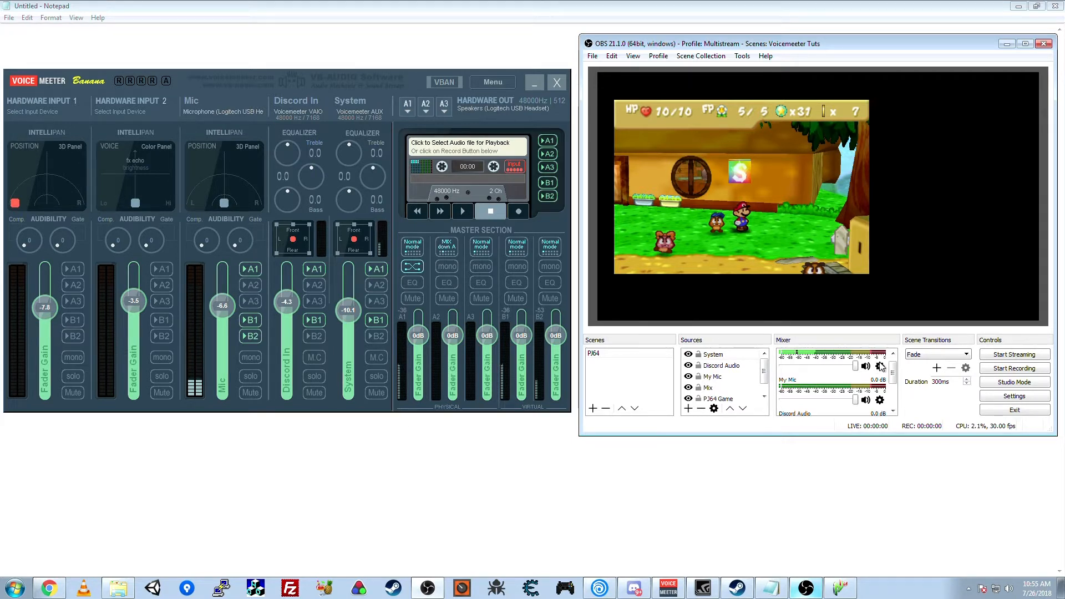
scroll(893, 368, "up", 1)
left_click_drag(896, 366, 905, 409)
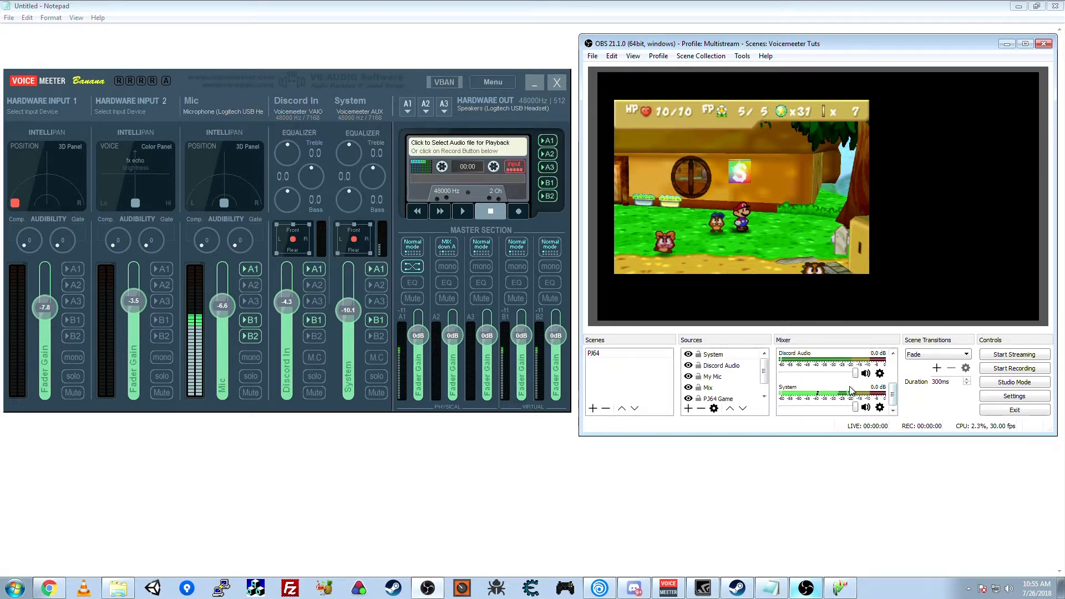
scroll(855, 399, "up", 3)
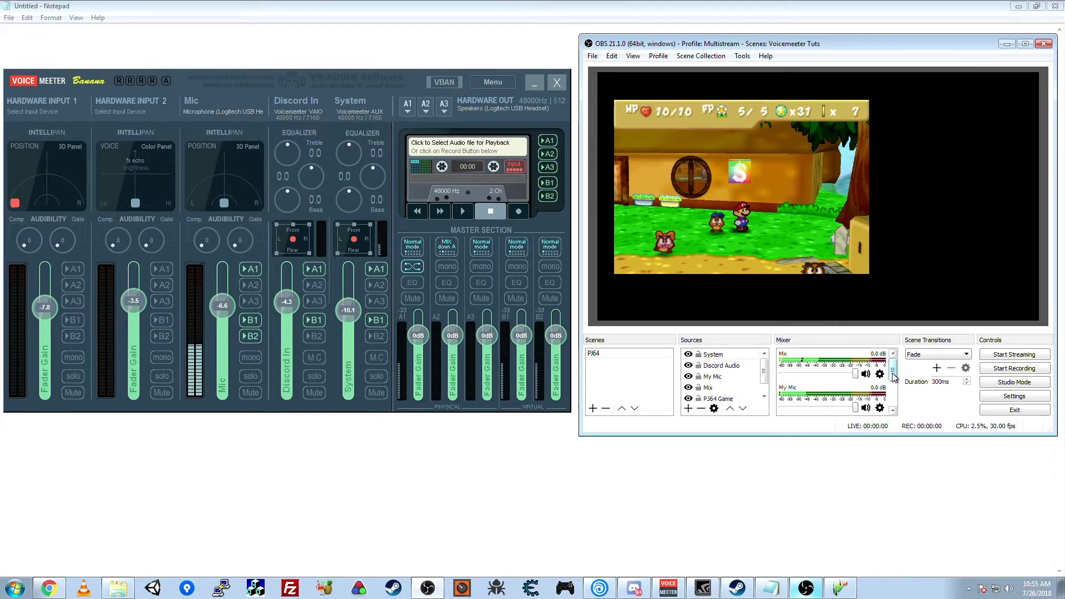
In the Advanced Audio Properties, remove Discord Audio, My Mic and System from track 1, leaving only Mix on it
left_click(880, 408)
left_click(897, 407)
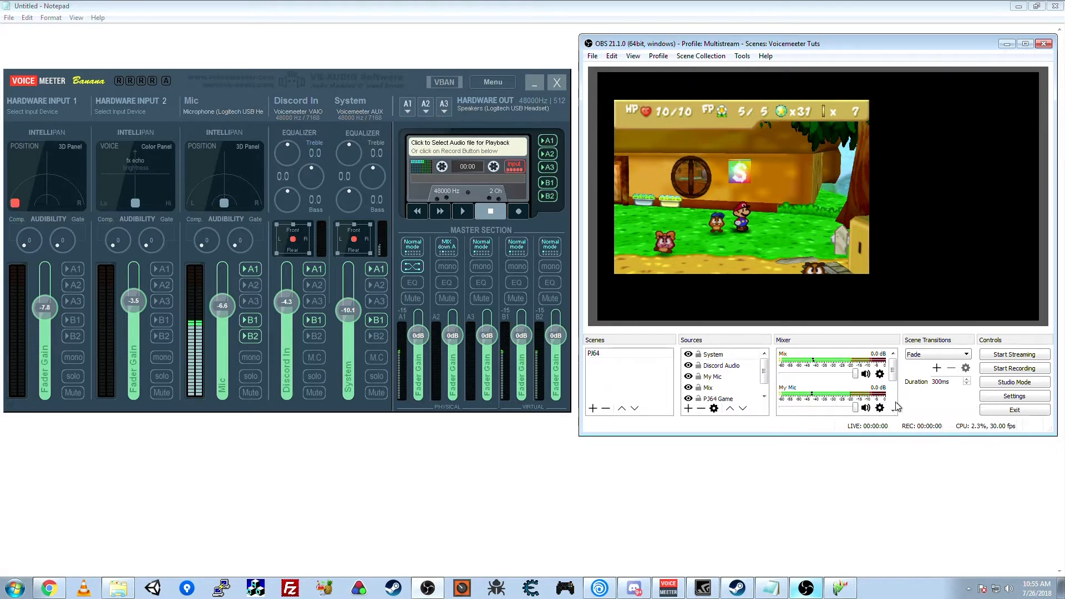
left_click(880, 409)
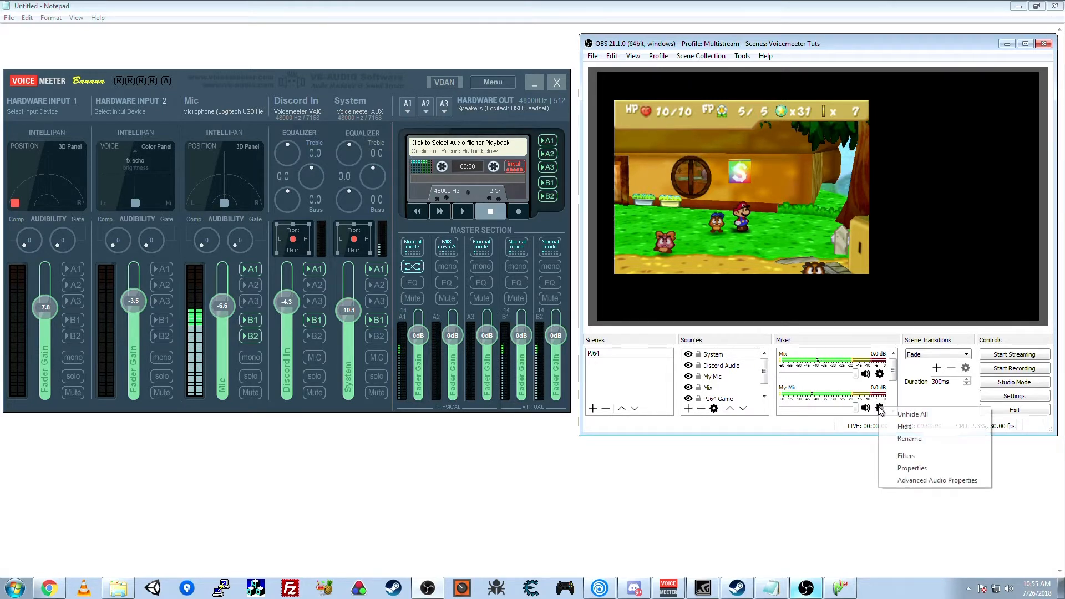
left_click(910, 481)
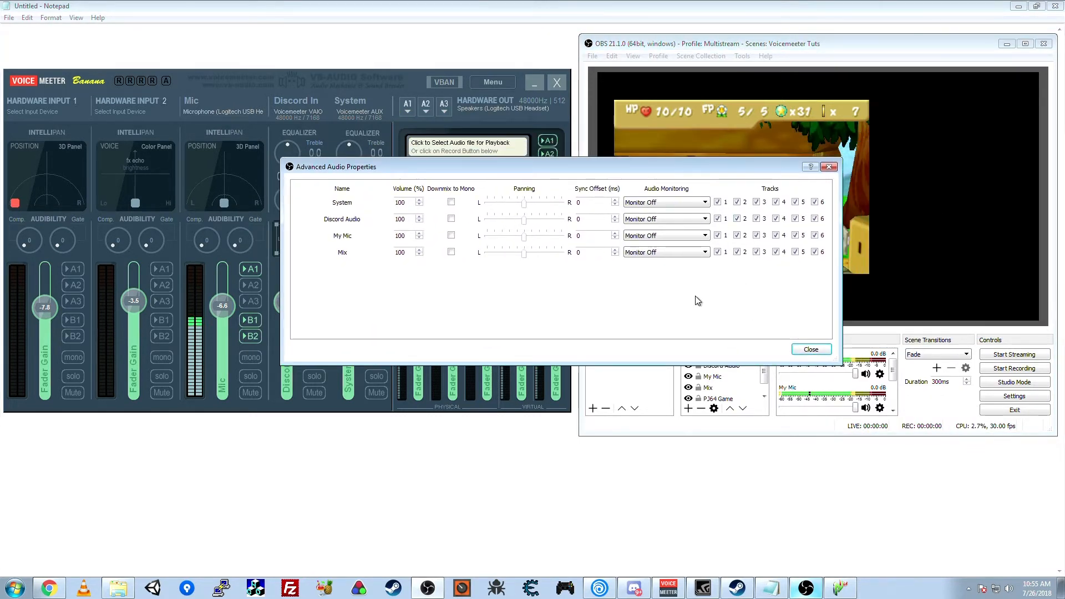
left_click(718, 218)
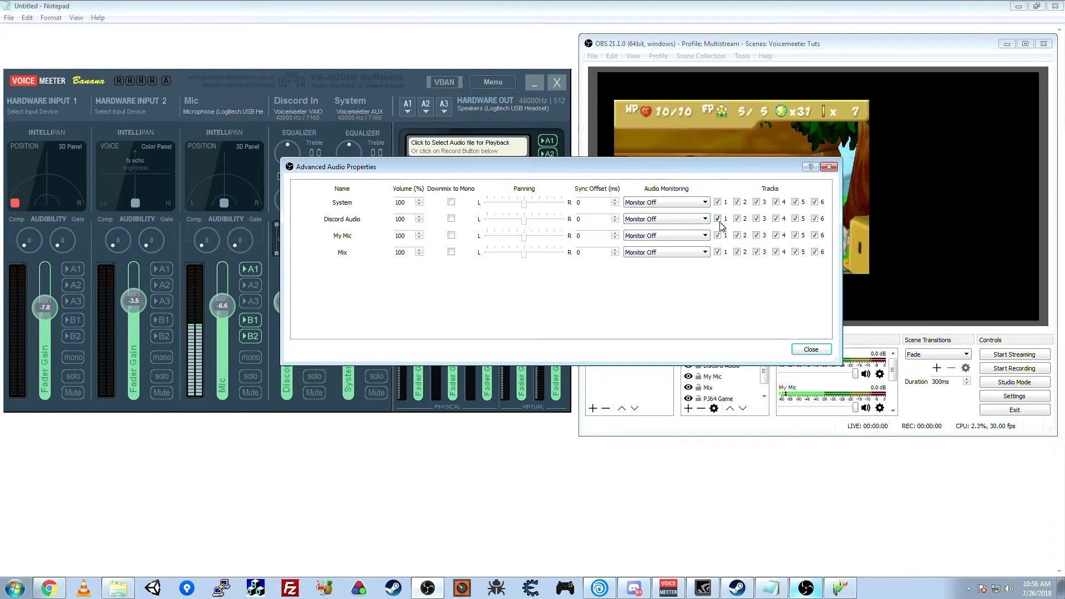
left_click(717, 235)
left_click(718, 202)
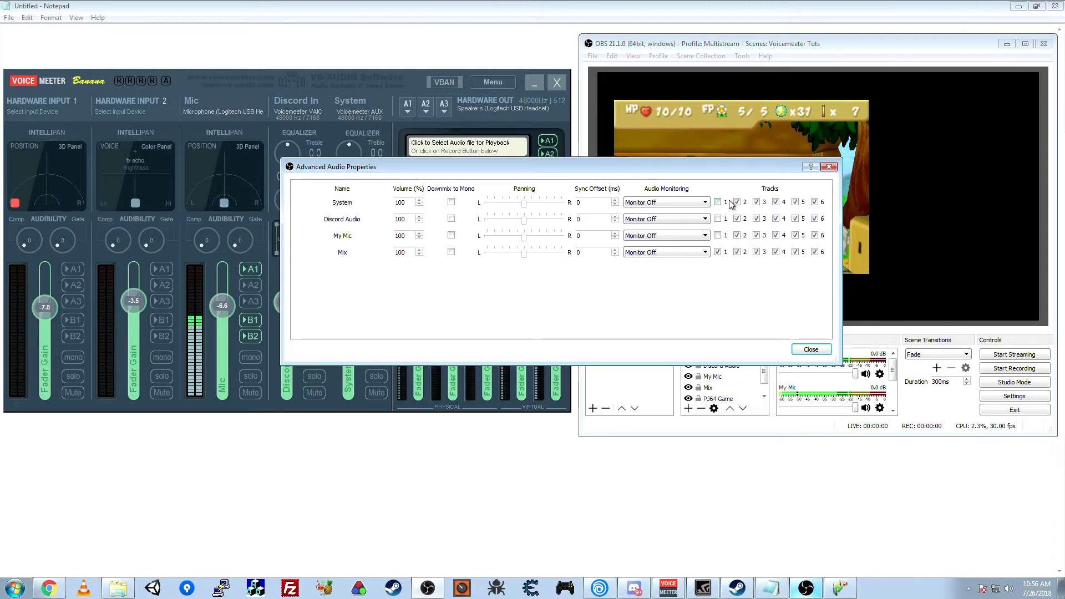
Clear tracks 2 through 6 for the System, Discord Audio, My Mic and Mix sources
left_click(737, 252)
left_click(756, 251)
left_click(757, 236)
left_click(758, 220)
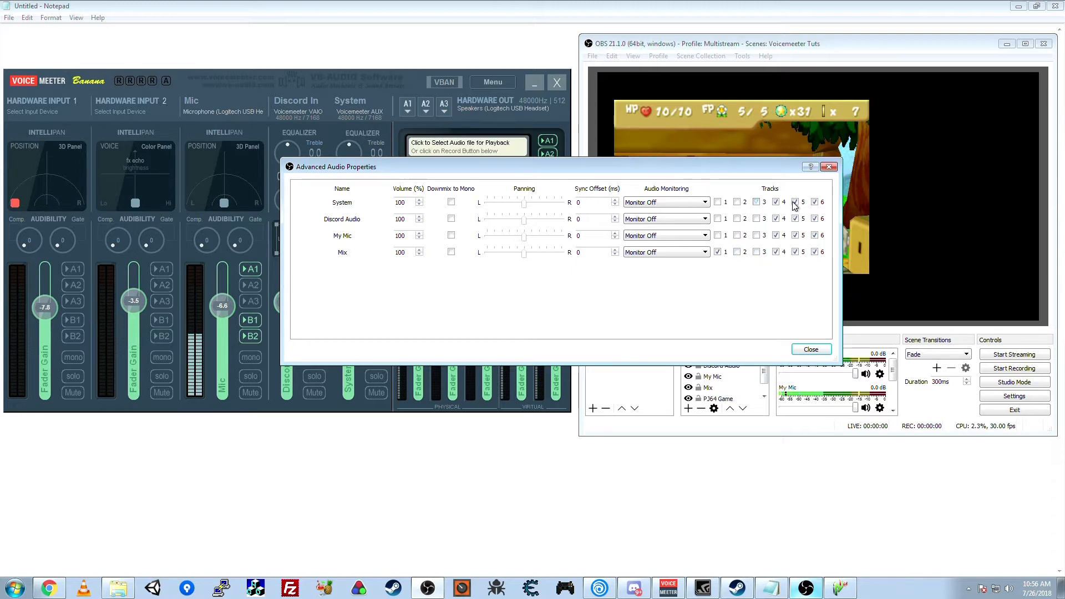
left_click(783, 203)
left_click(775, 235)
left_click(776, 252)
left_click(795, 252)
left_click(795, 235)
left_click(796, 219)
left_click(814, 202)
left_click(815, 218)
left_click(815, 252)
left_click(814, 235)
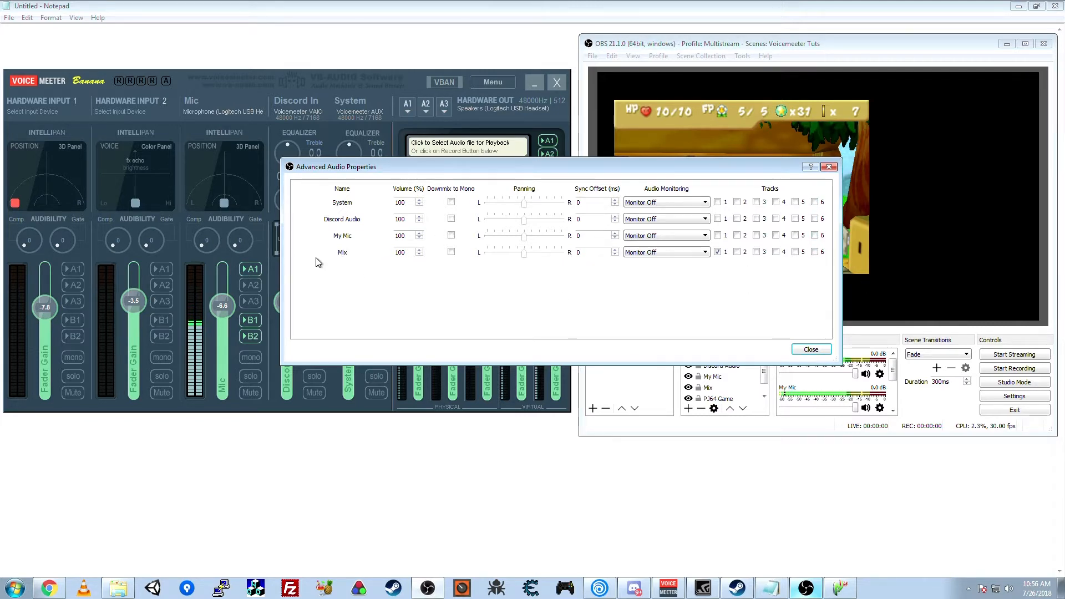
Assign My Mic to track 2, Discord Audio to track 3 and System to track 4, and close the audio properties
left_click(737, 235)
left_click(776, 202)
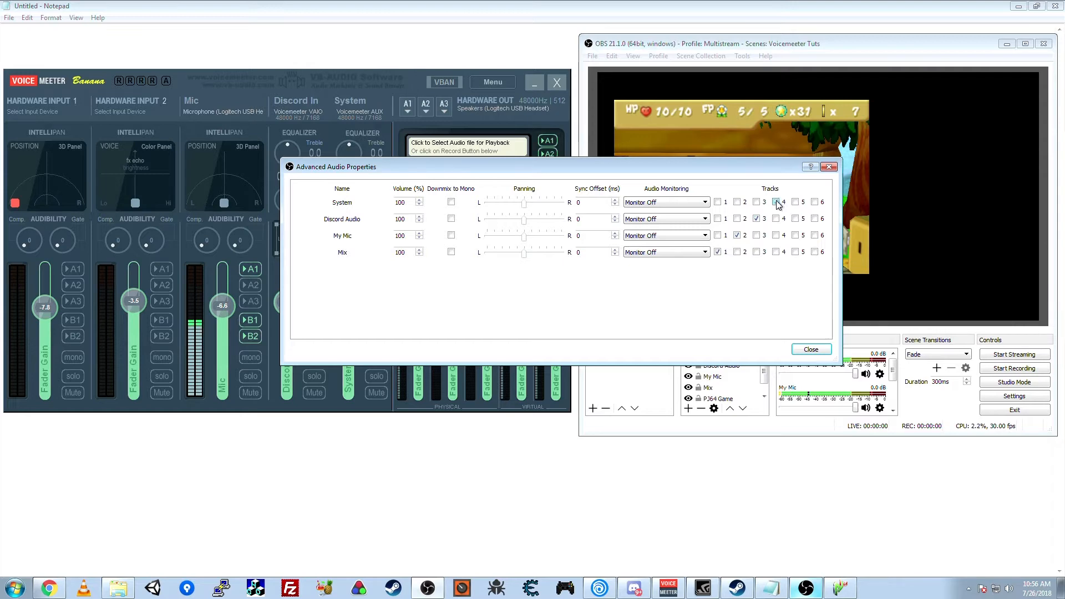
left_click(811, 349)
Enable audio tracks 2, 3 and 4 alongside track 1 in the recording output settings
left_click(1015, 396)
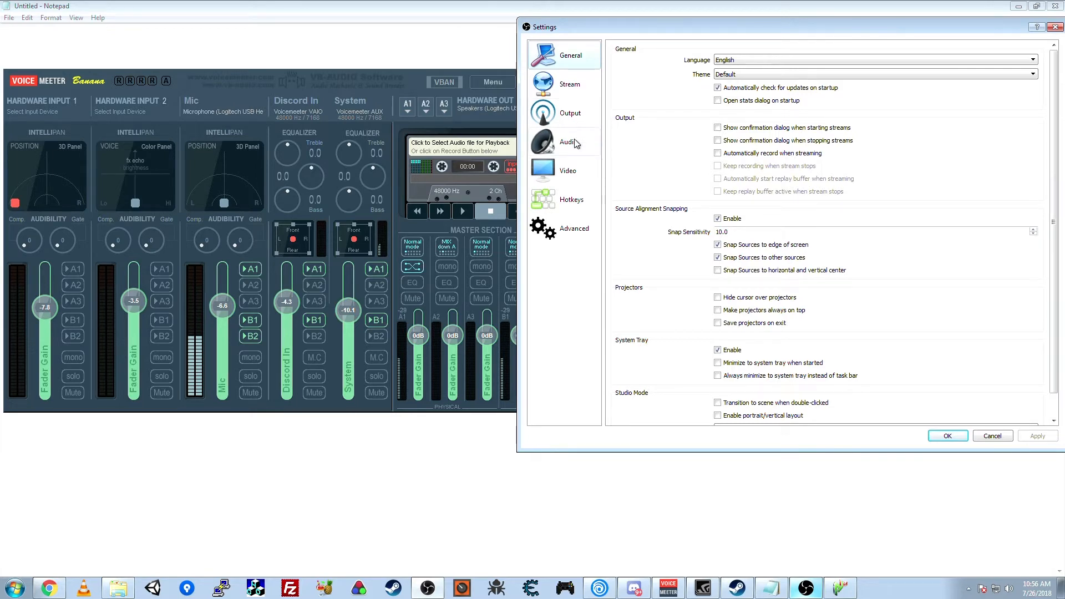
left_click(571, 142)
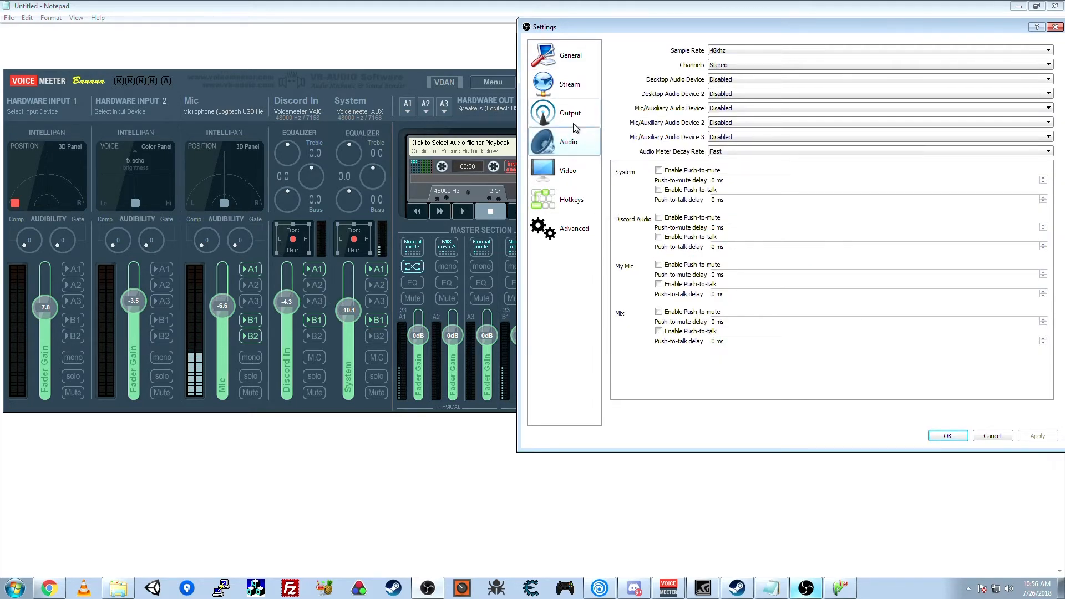
left_click(576, 126)
left_click(667, 78)
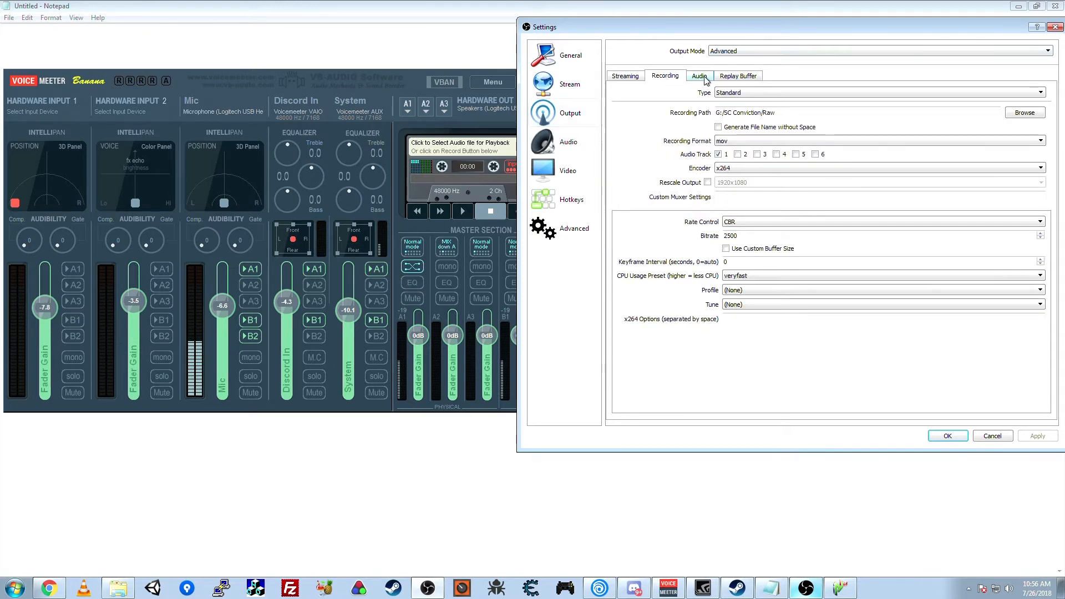
left_click(738, 155)
left_click(756, 155)
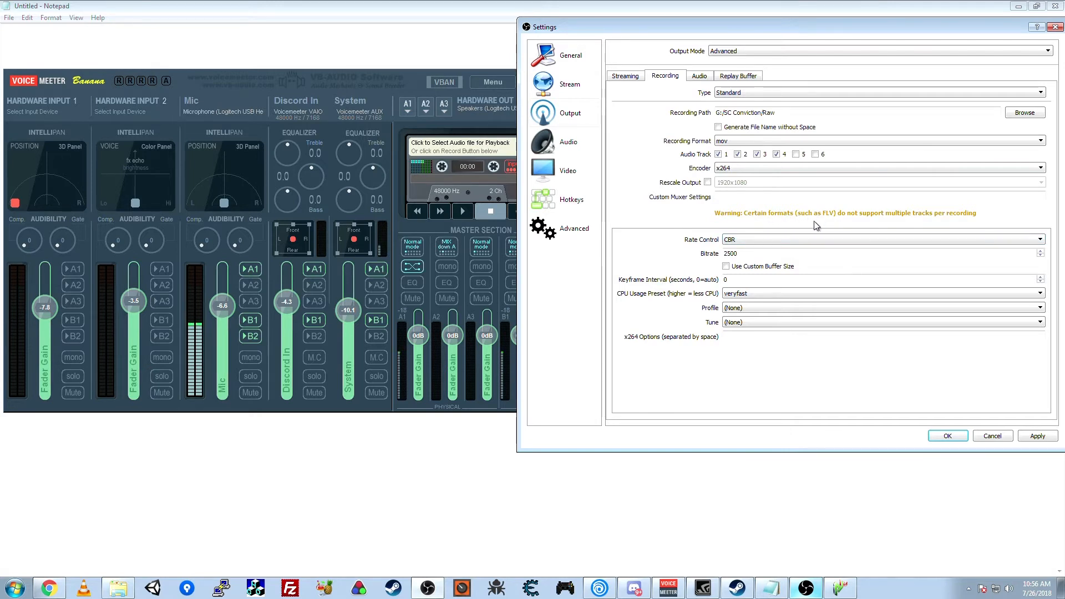
Review the recording formats with mov kept selected, look at the streaming output options, and cancel the settings
left_click(844, 141)
left_click(934, 125)
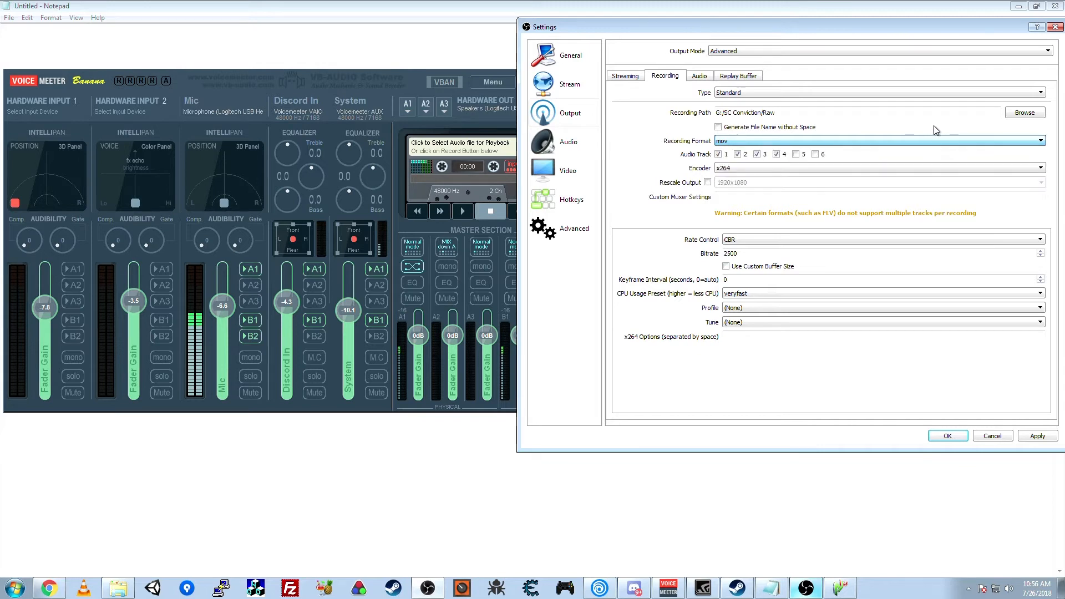
left_click(810, 142)
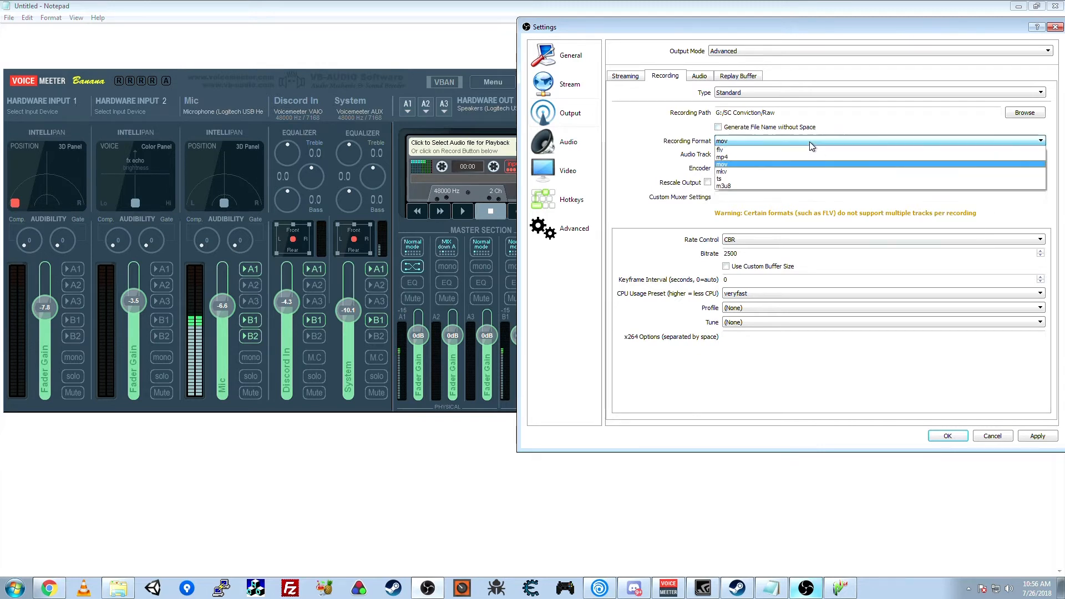
left_click(793, 164)
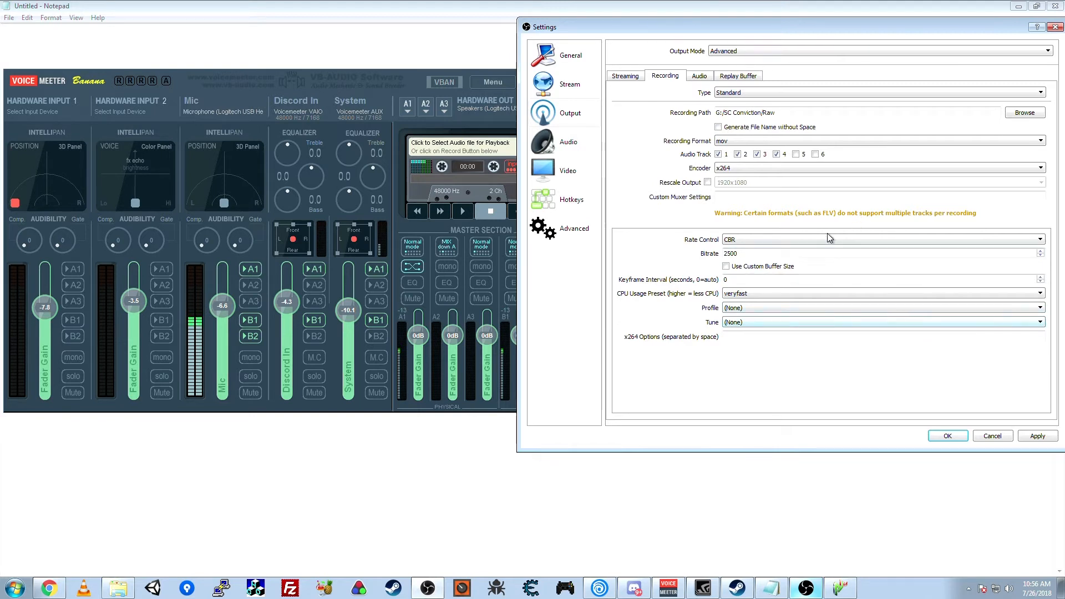
left_click(627, 77)
left_click(665, 76)
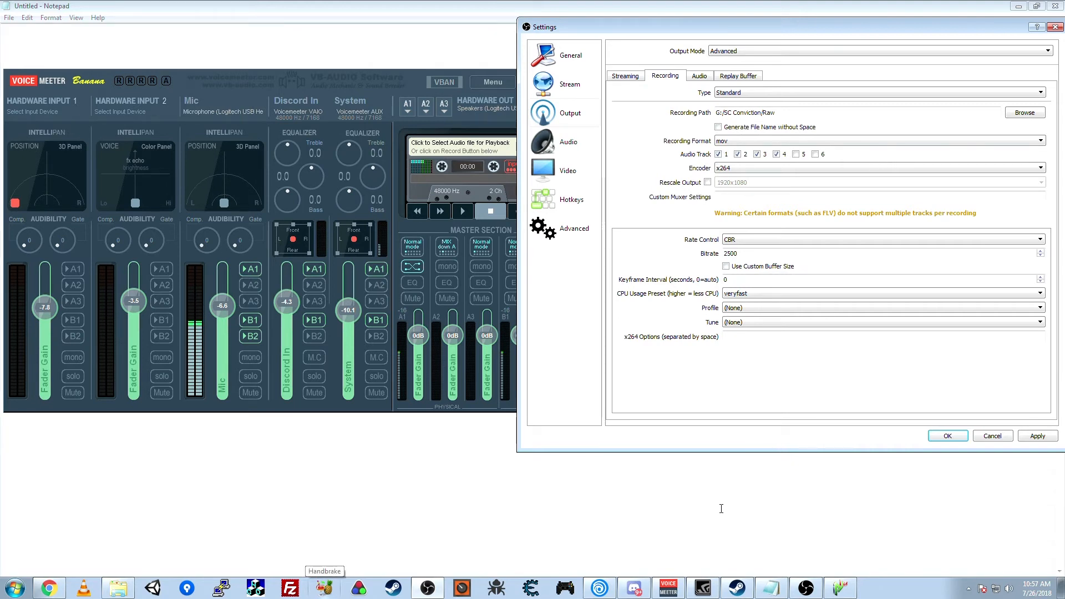
left_click(981, 437)
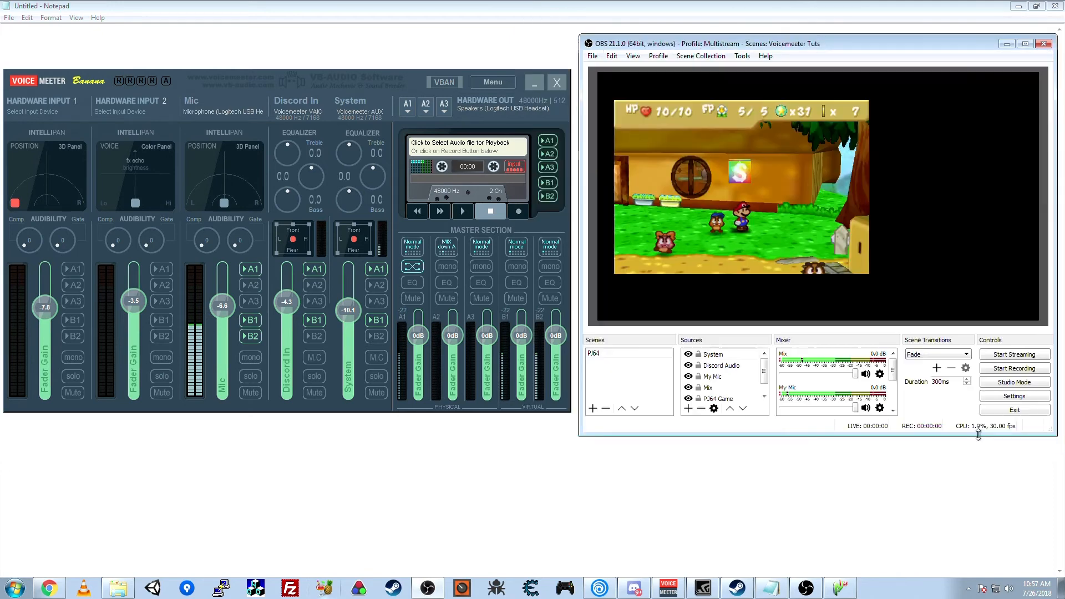
Review the track assignments of all four sources in the Advanced Audio Properties, and close the dialog
left_click(880, 408)
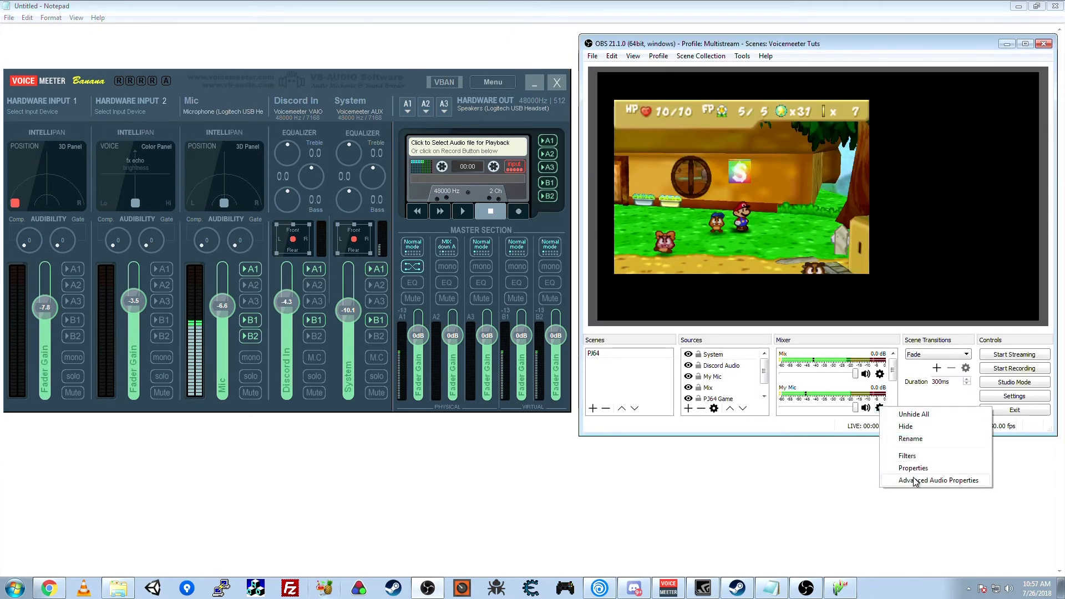
left_click(916, 480)
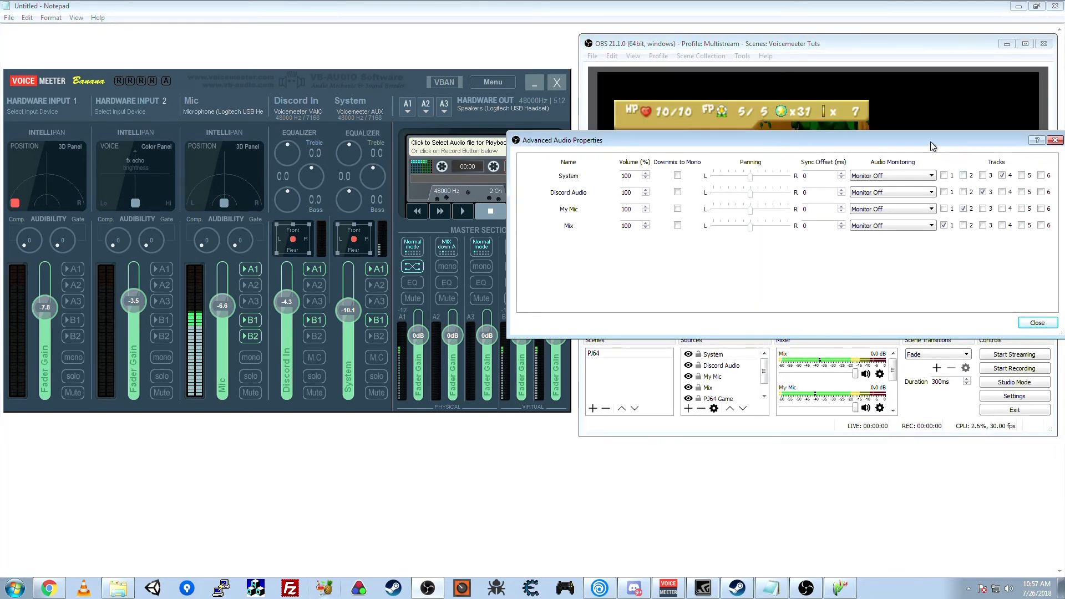
left_click_drag(931, 142, 752, 151)
left_click(884, 149)
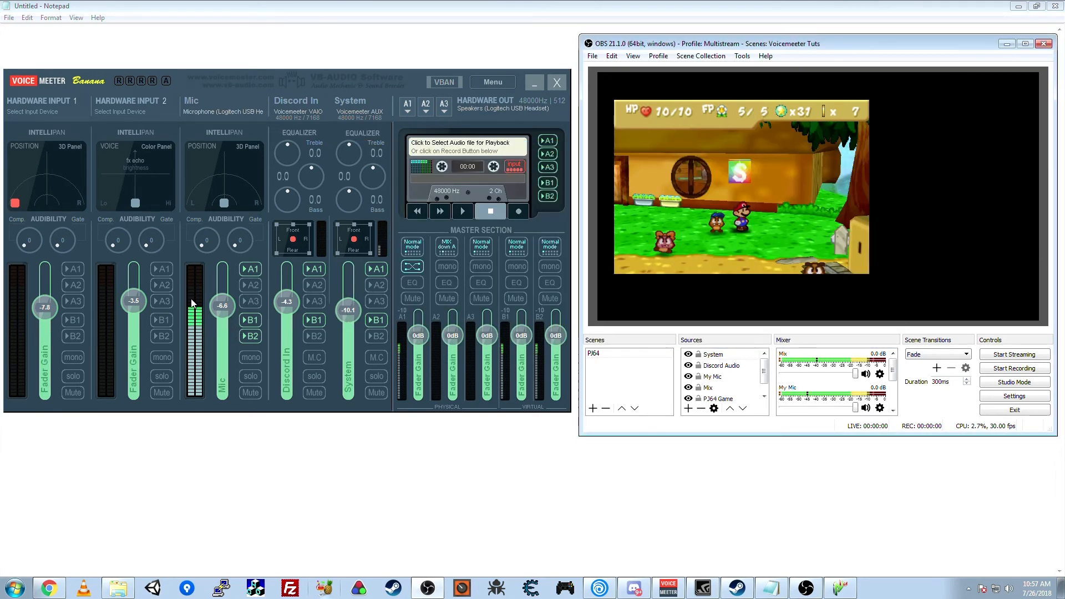
Check the Discord Audio and System levels in the OBS mixer, and move the Voicemeeter window slightly upward
left_click(312, 320)
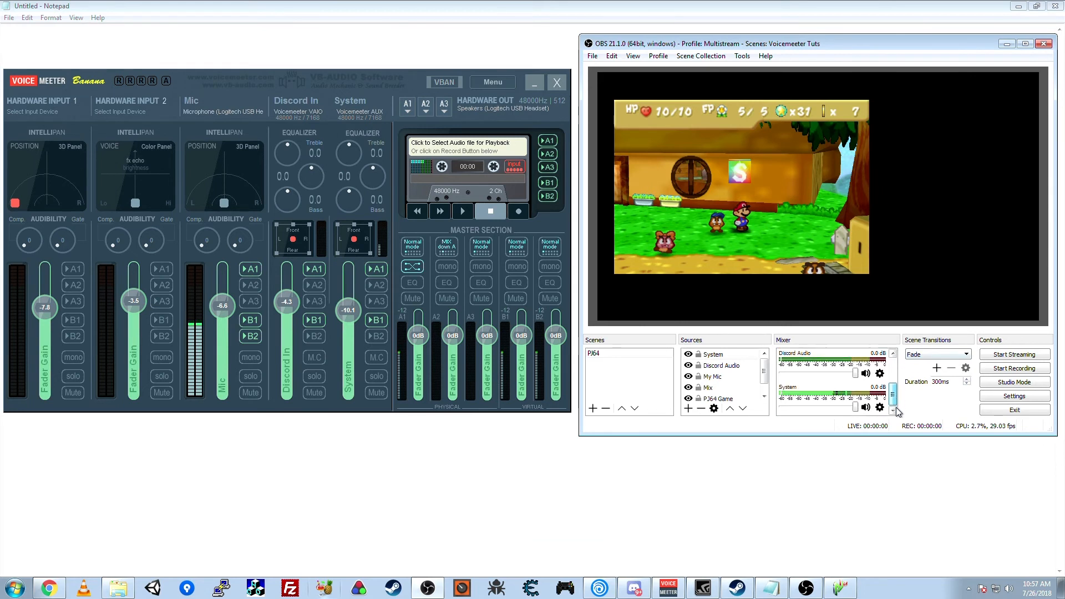
scroll(900, 363, "down", 2)
left_click_drag(413, 82, 411, 72)
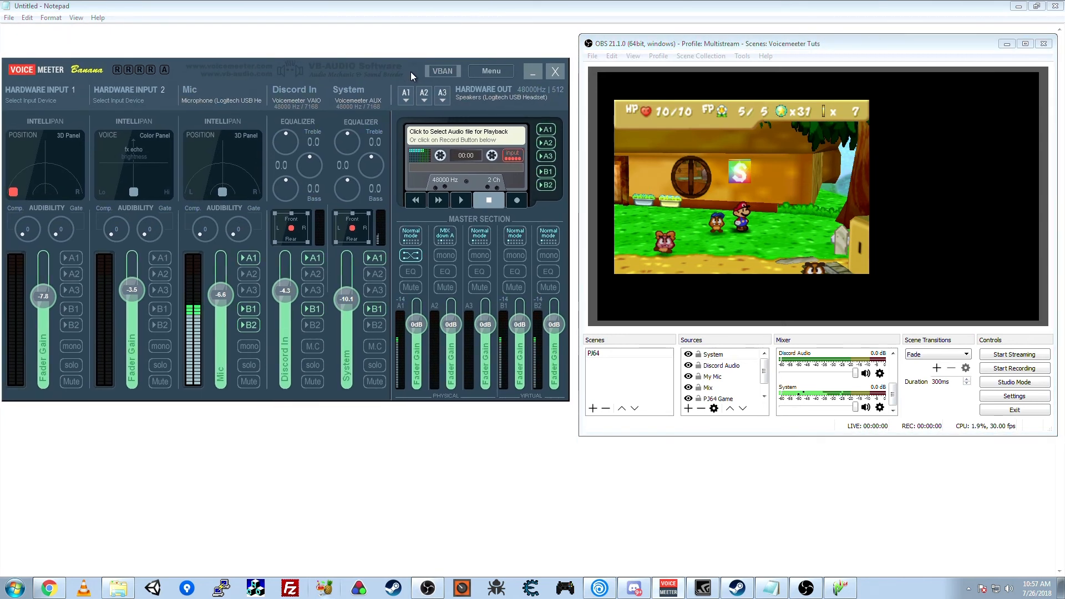